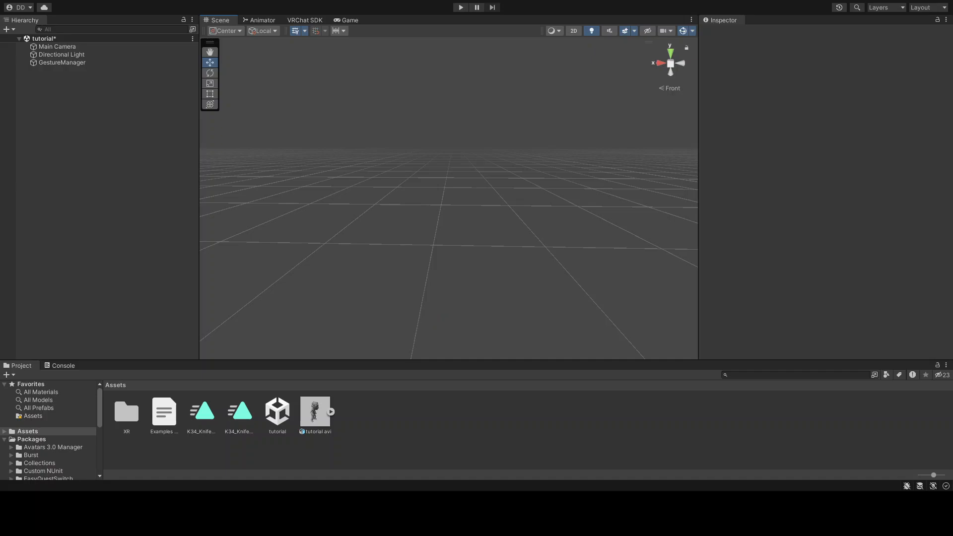
# Step: Place the tutorial avi model in the scene at about X 5.94, Y 0, Z 3.03 and switch to the Rotate tool
pyautogui.moveTo(309, 417); pyautogui.dragTo(440, 252)
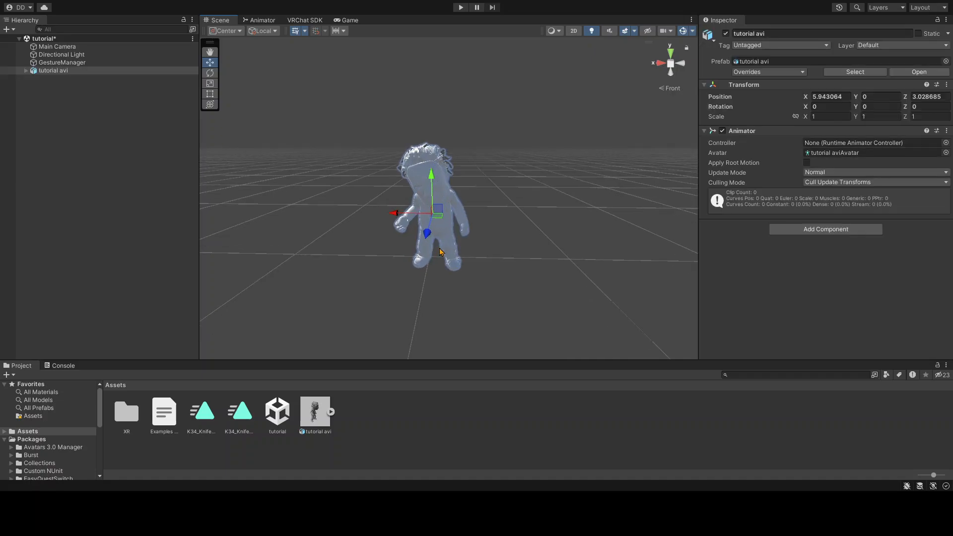
pyautogui.click(670, 64)
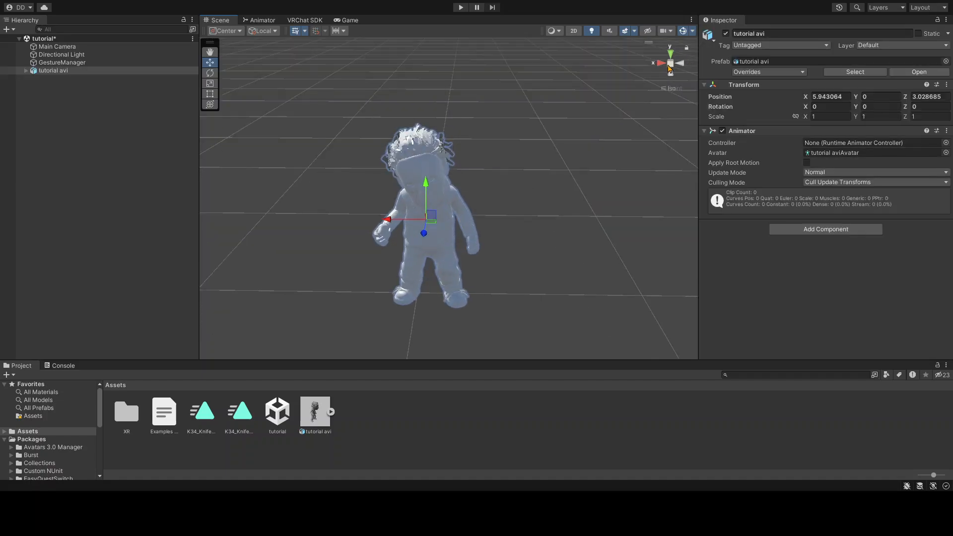
pyautogui.click(670, 68)
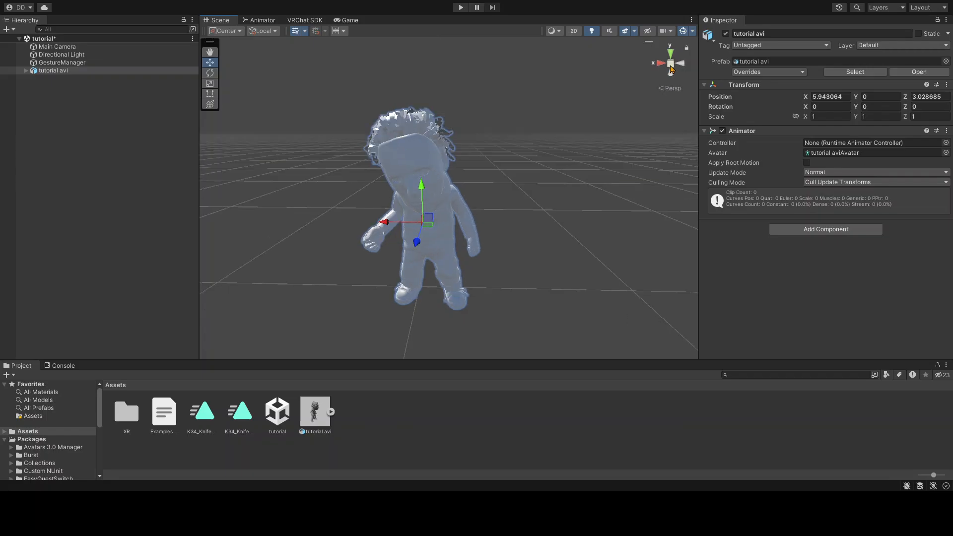
pyautogui.moveTo(520, 145); pyautogui.dragTo(473, 194, button='middle')
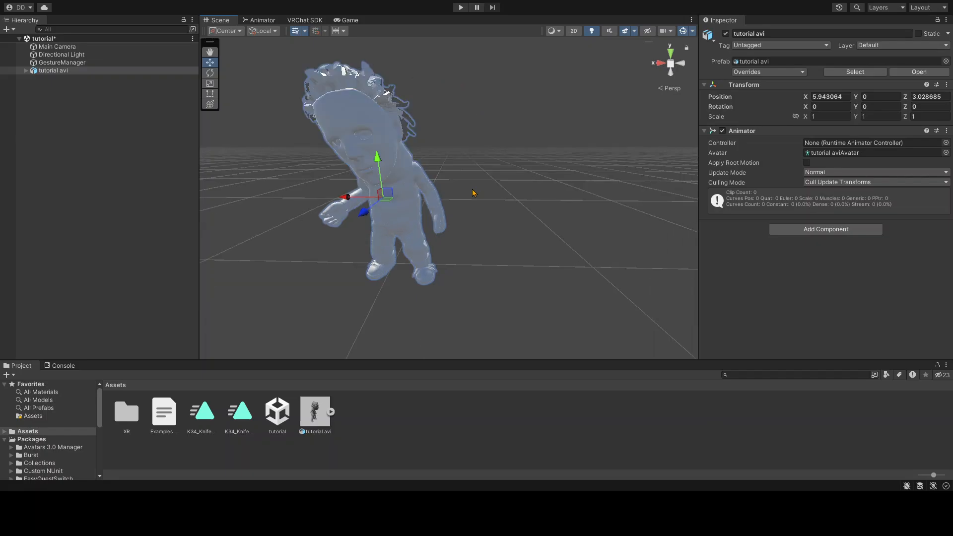
pyautogui.click(473, 193)
pyautogui.moveTo(358, 244); pyautogui.dragTo(394, 240, button='middle')
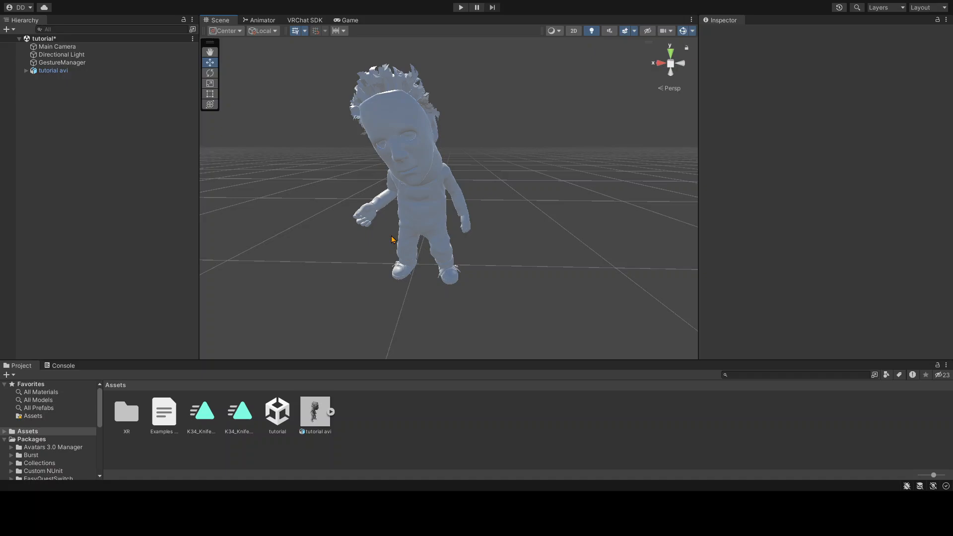
pyautogui.scroll(-3, 416, 198)
pyautogui.click(418, 199)
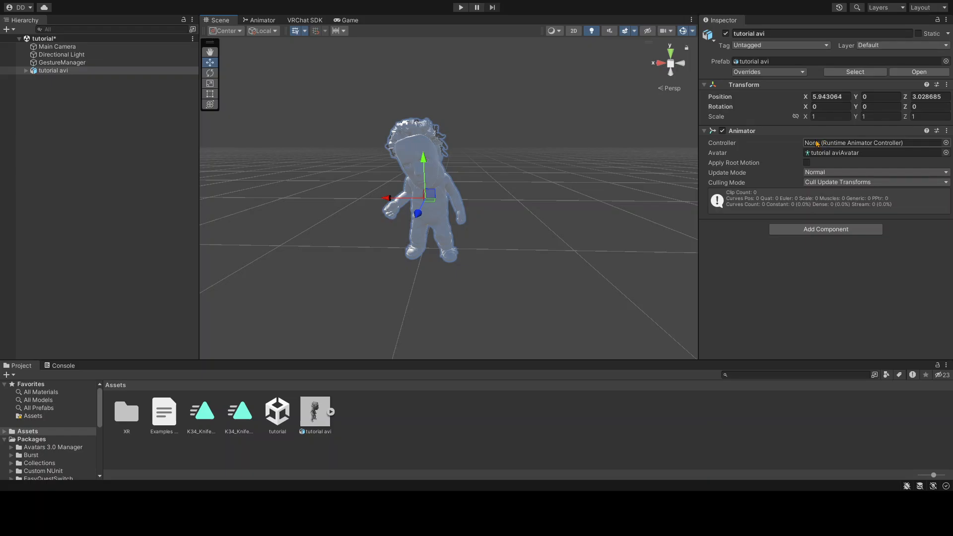
pyautogui.press('e')
pyautogui.click(286, 174)
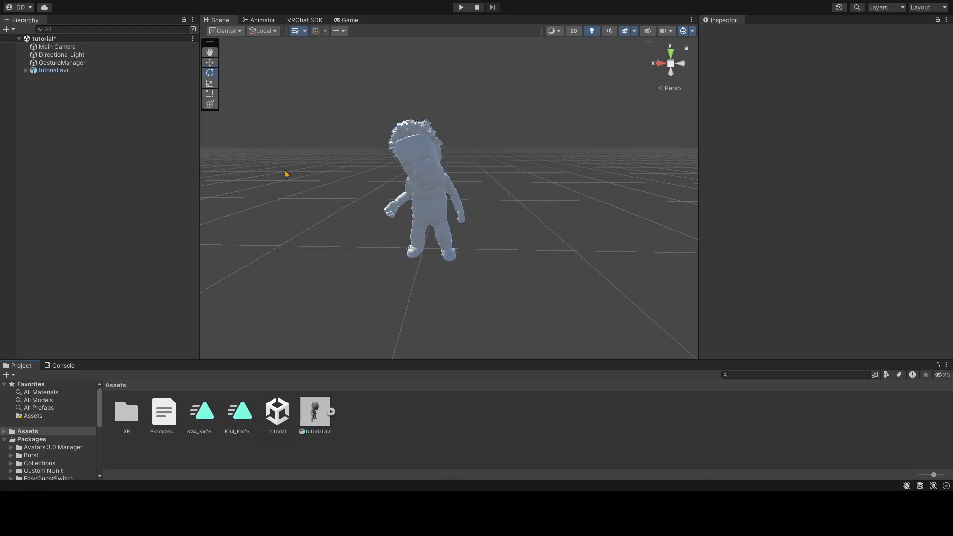
# Step: Create an Animator Controller named chucky in the Assets folder
pyautogui.click(392, 427)
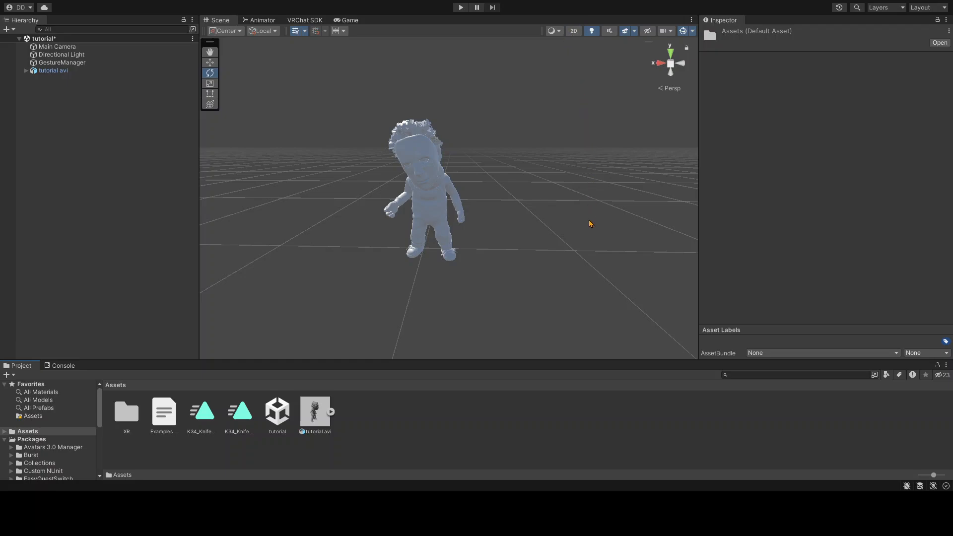
pyautogui.click(585, 348)
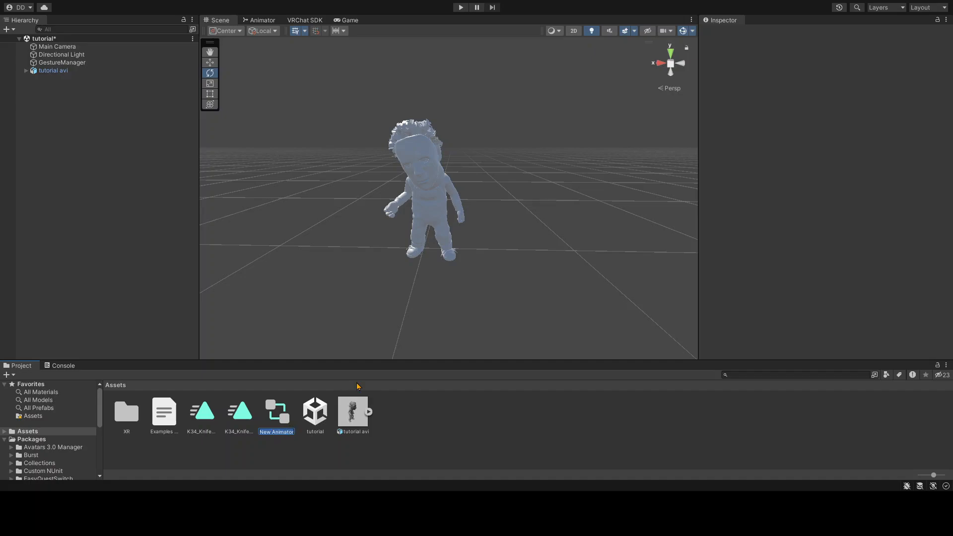
pyautogui.write('chucky')
pyautogui.press('Return')
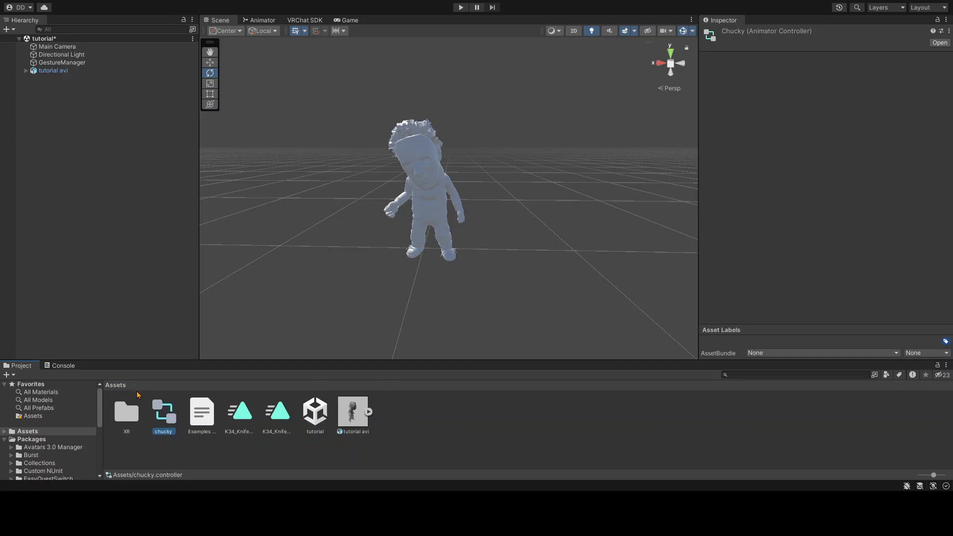
# Step: Create a VRC Expression Parameters asset named chuckyP in the Assets folder
pyautogui.click(418, 434)
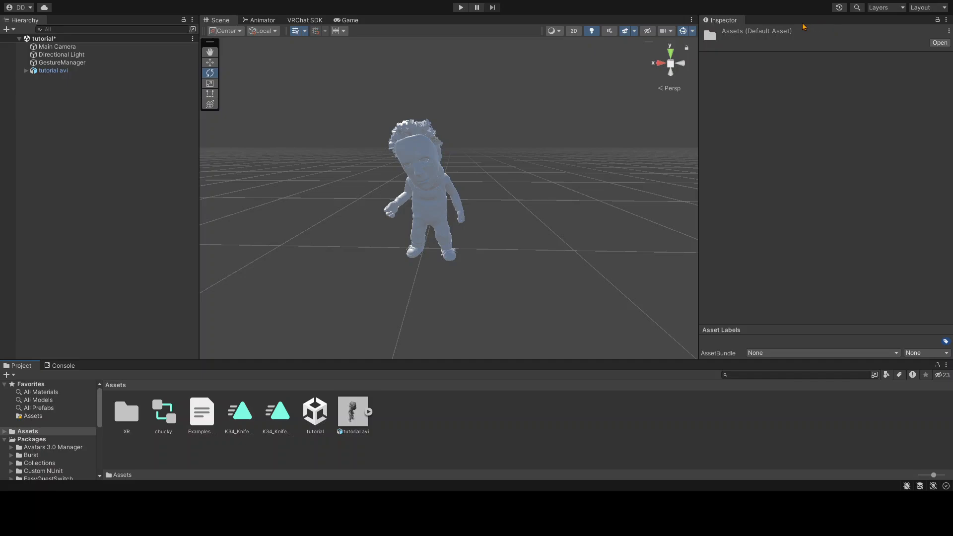
pyautogui.click(821, 26)
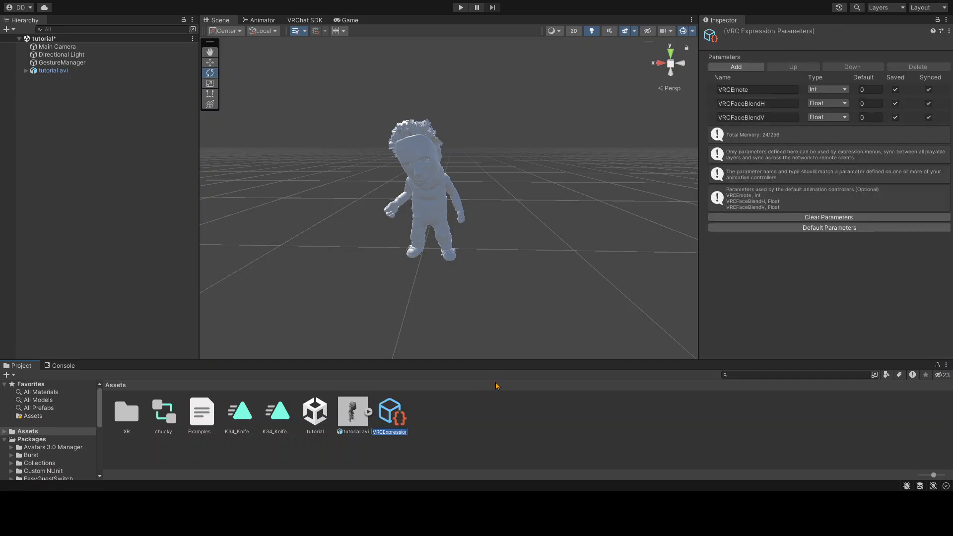
pyautogui.write('chcu')
pyautogui.press('Return')
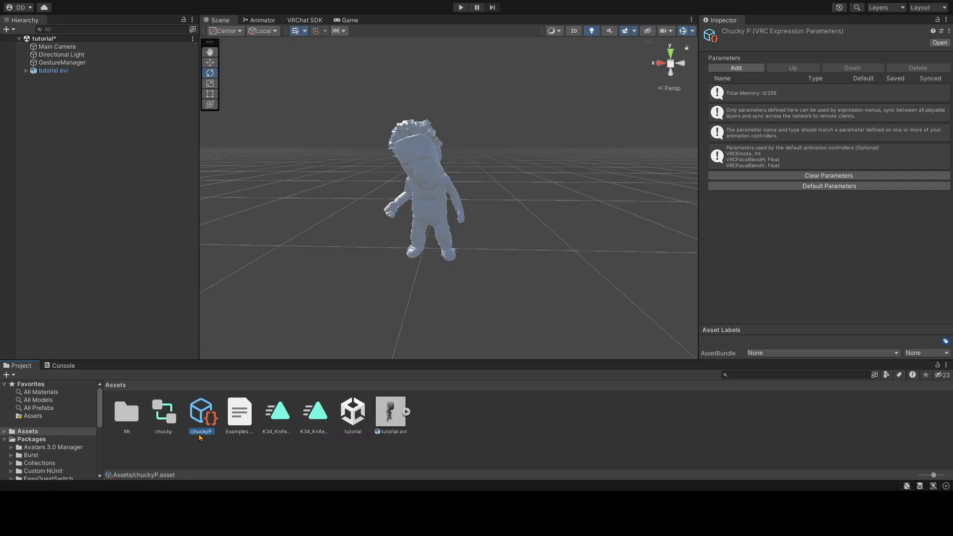
# Step: Create a VRC Expressions Menu asset named ChuckyM in the Assets folder
pyautogui.click(450, 426)
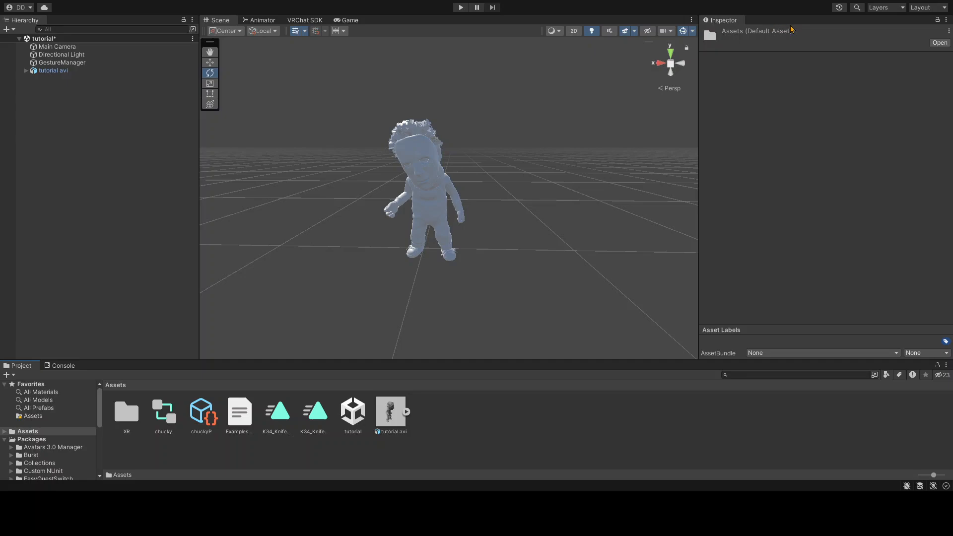
pyautogui.click(850, 37)
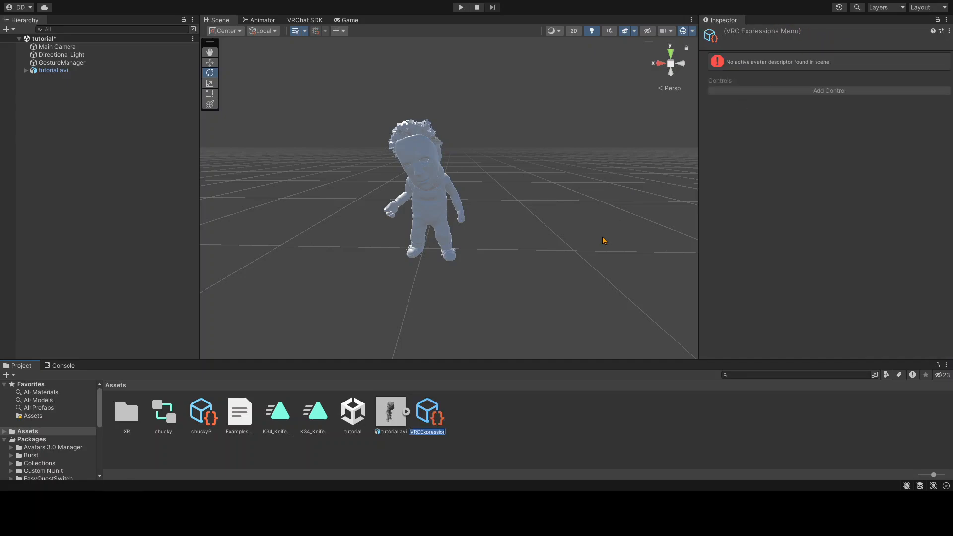
pyautogui.write('ChuckyM')
pyautogui.press('Return')
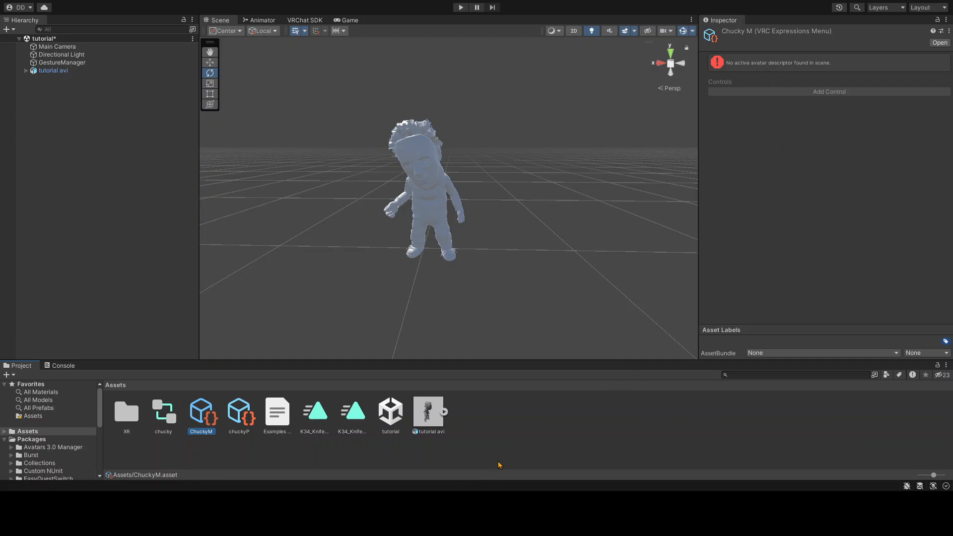
pyautogui.click(536, 461)
pyautogui.moveTo(489, 281); pyautogui.dragTo(492, 259, button='middle')
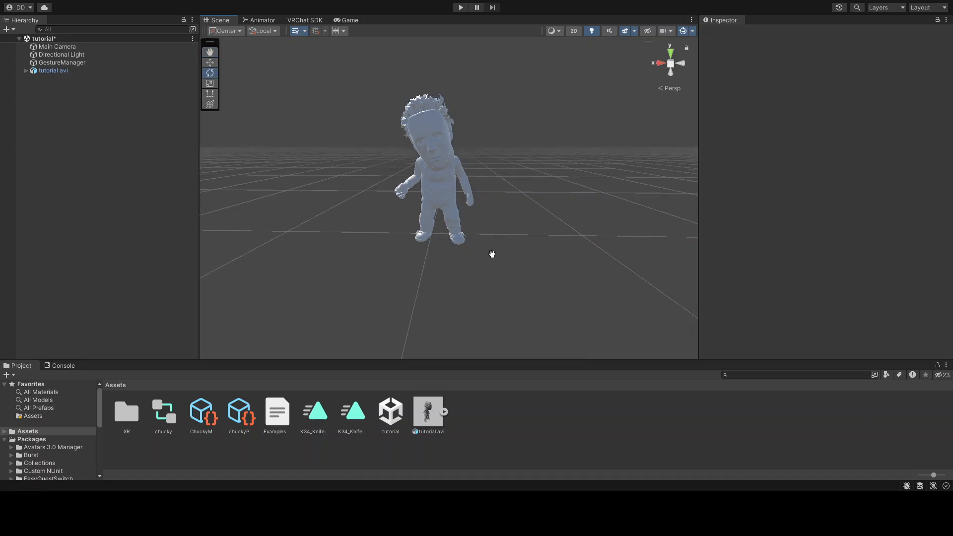
# Step: Open the chucky controller in the Animator and inspect the Rig import settings of the tutorial avi model
pyautogui.click(256, 20)
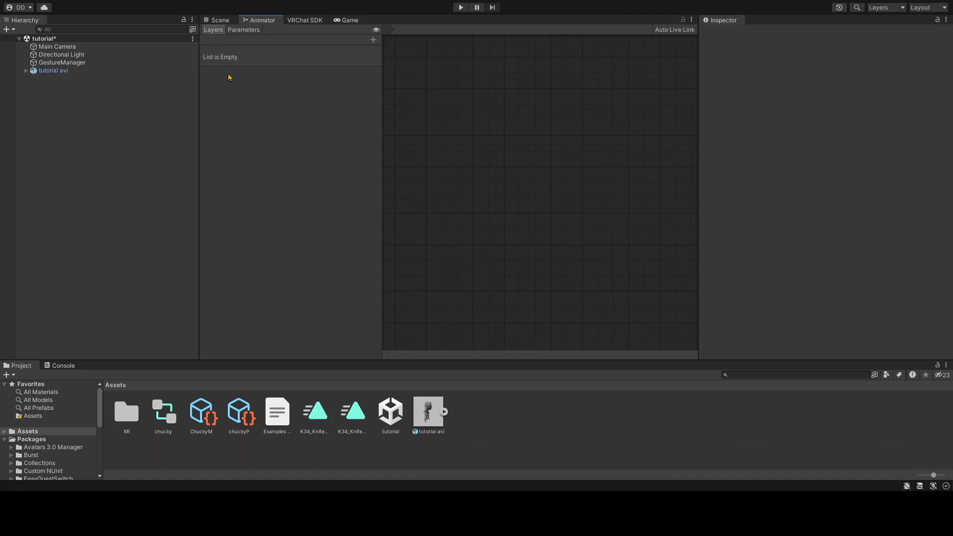
pyautogui.click(163, 421)
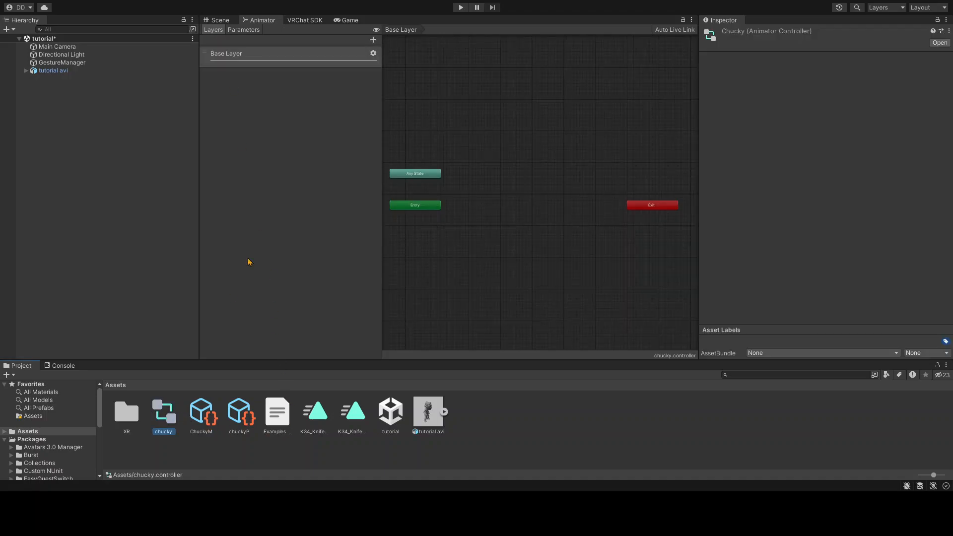
pyautogui.click(435, 425)
pyautogui.click(808, 64)
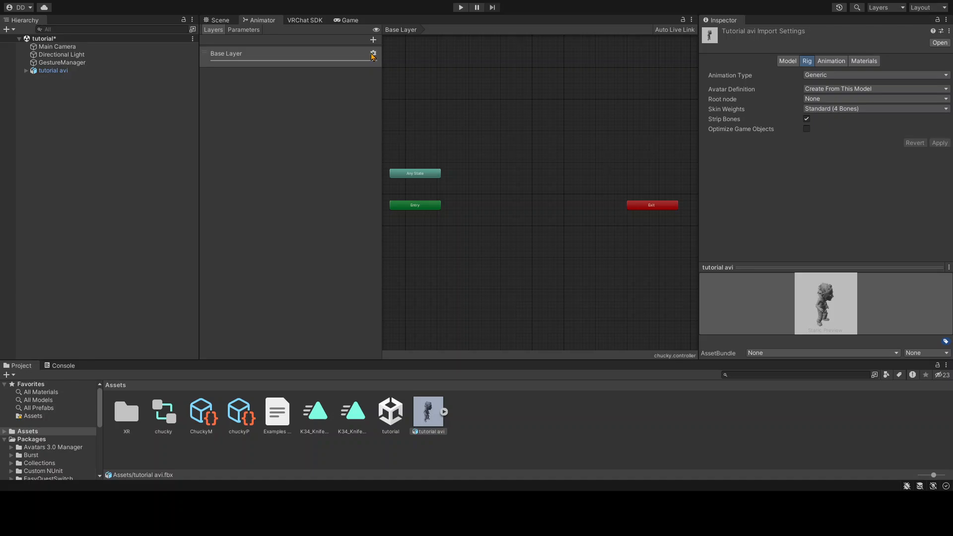
# Step: Add a second layer to the chucky controller below Base Layer and name it locomotion
pyautogui.click(336, 92)
pyautogui.click(317, 63)
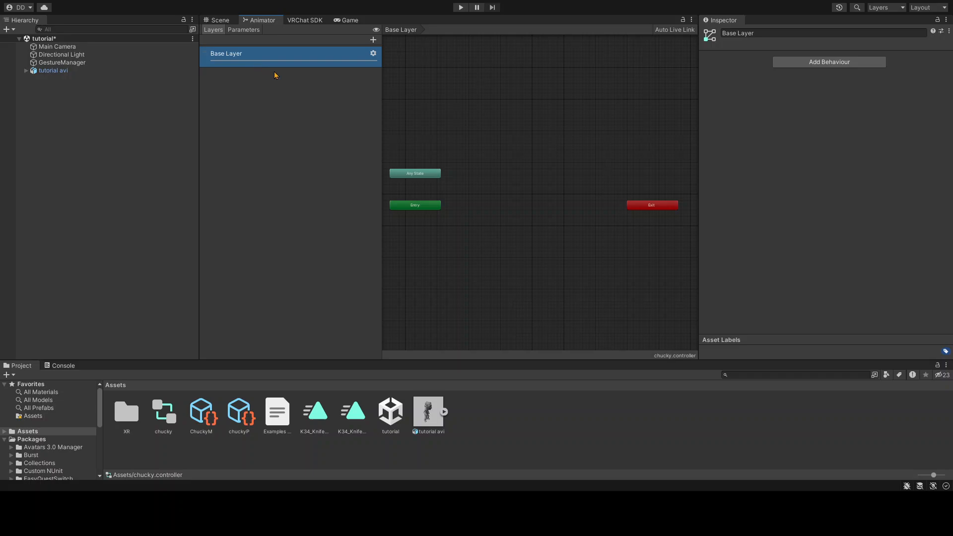
pyautogui.click(373, 40)
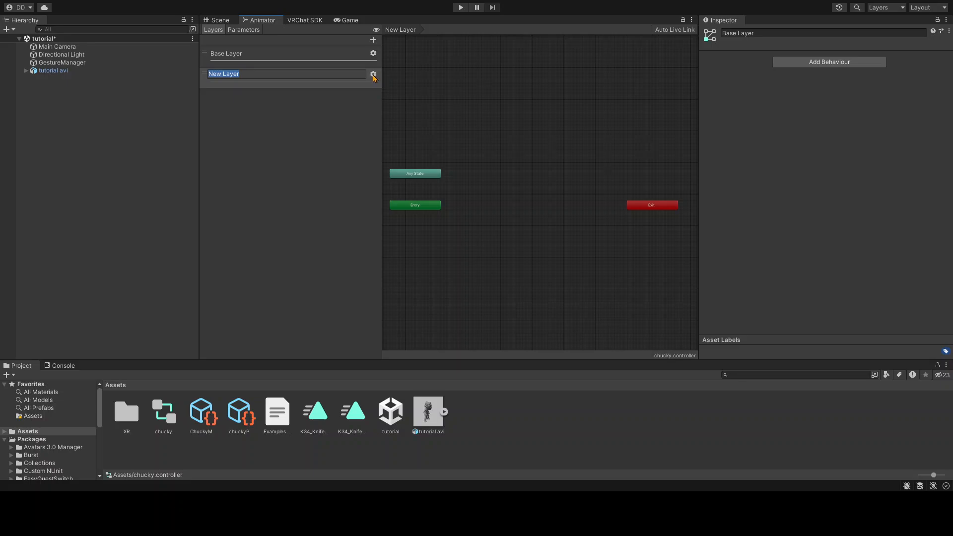
pyautogui.press('Return')
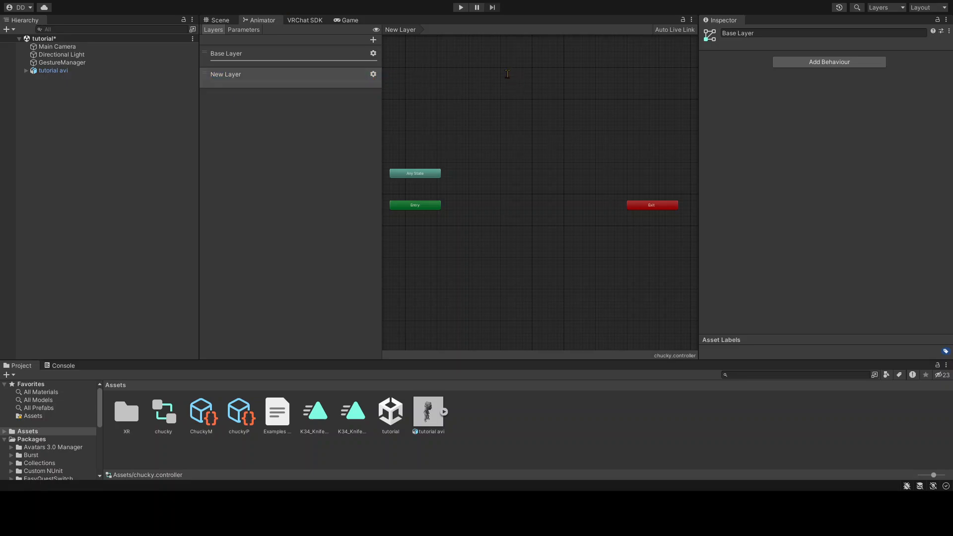
pyautogui.click(241, 76)
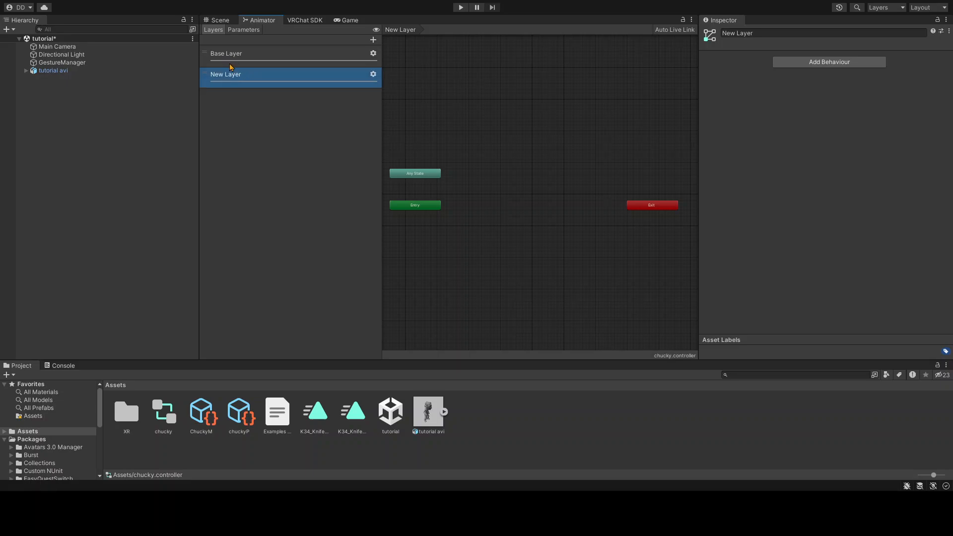
pyautogui.doubleClick(231, 77)
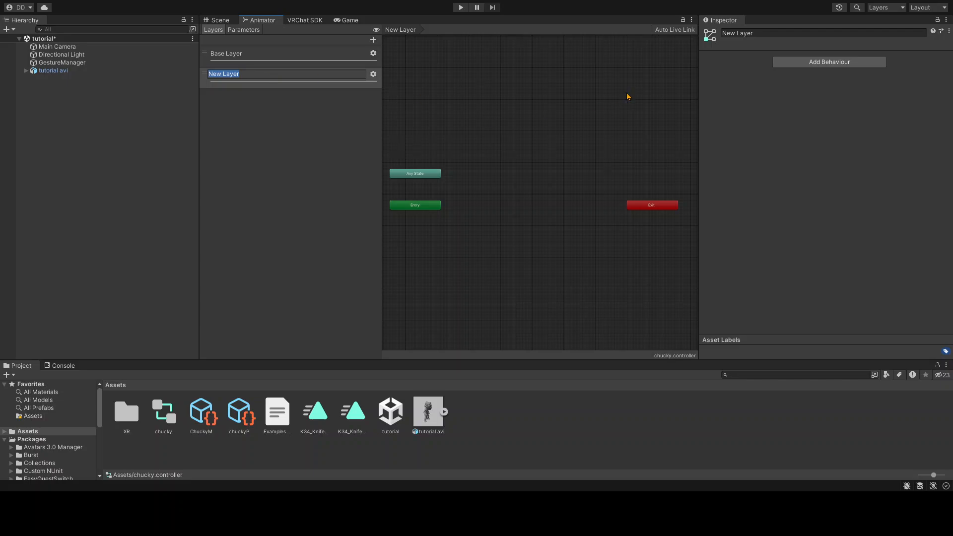
pyautogui.press('BackSpace')
pyautogui.write('locomotion')
pyautogui.press('Return')
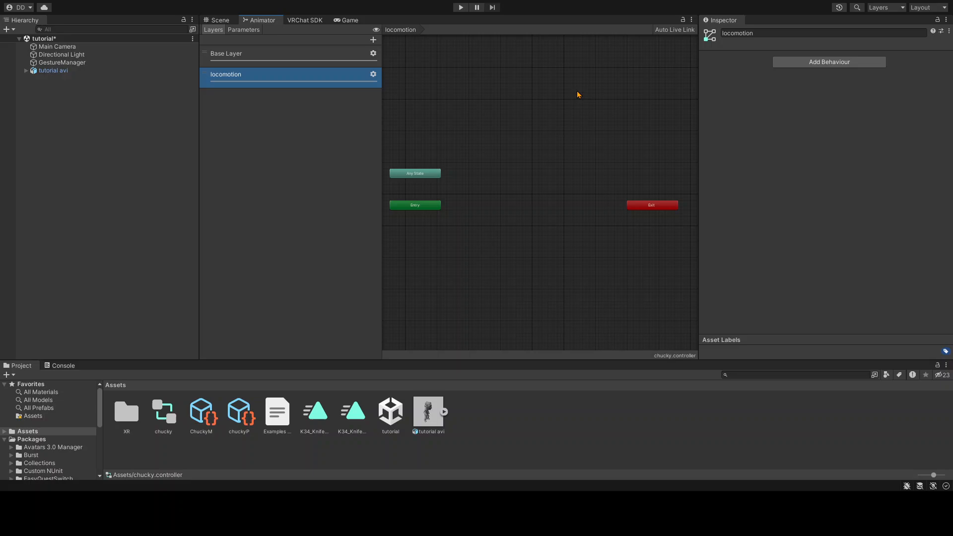
# Step: Create an empty state between Entry and Exit in the locomotion layer, and create and open a blend tree in it
pyautogui.click(496, 202)
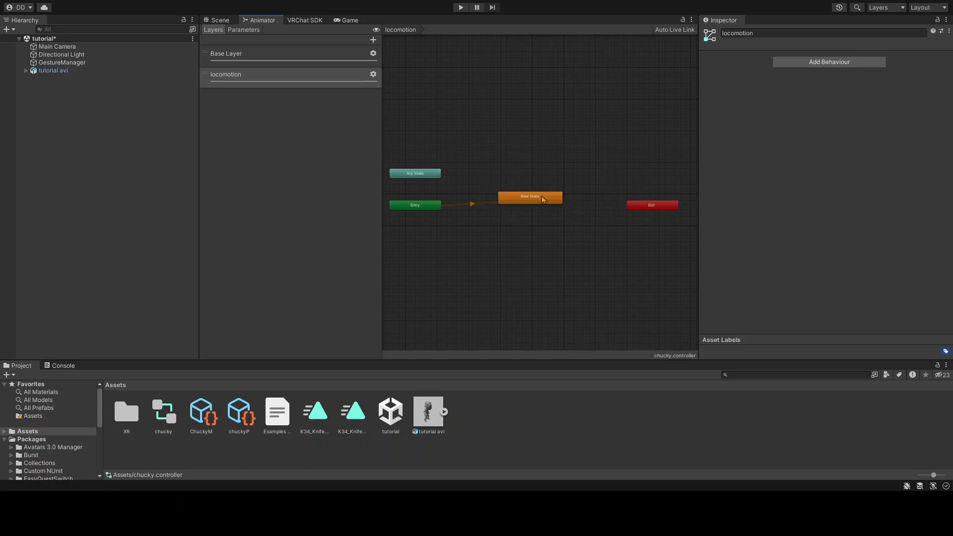
pyautogui.moveTo(542, 199); pyautogui.dragTo(544, 208)
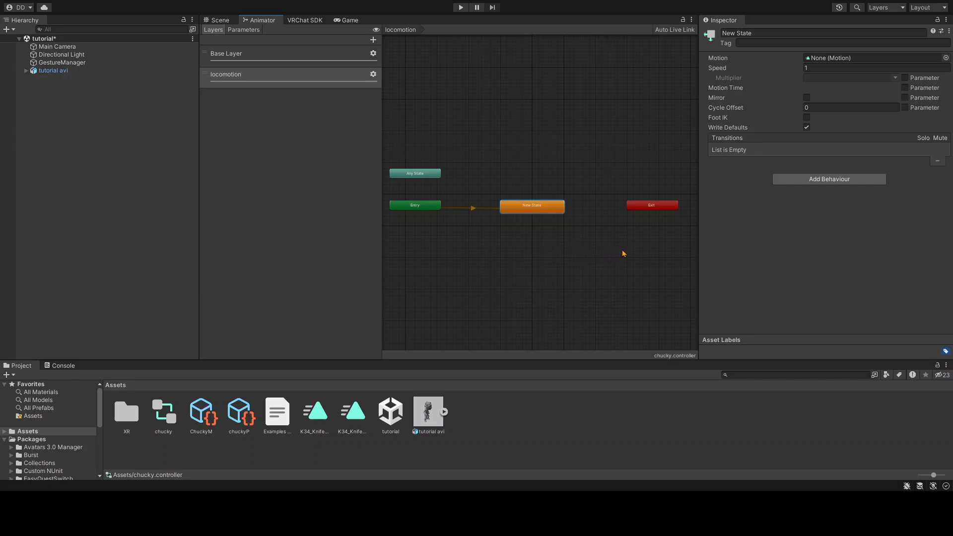
pyautogui.doubleClick(516, 208)
pyautogui.click(504, 187)
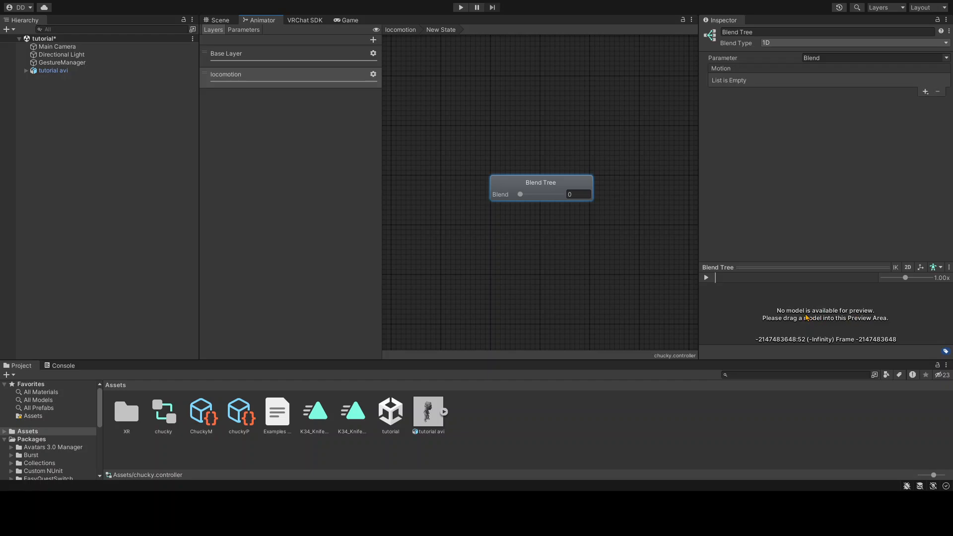
# Step: Assign the tutorial avi model to the Blend Tree's preview and turn the preview so the model can be seen
pyautogui.moveTo(422, 420); pyautogui.dragTo(807, 334)
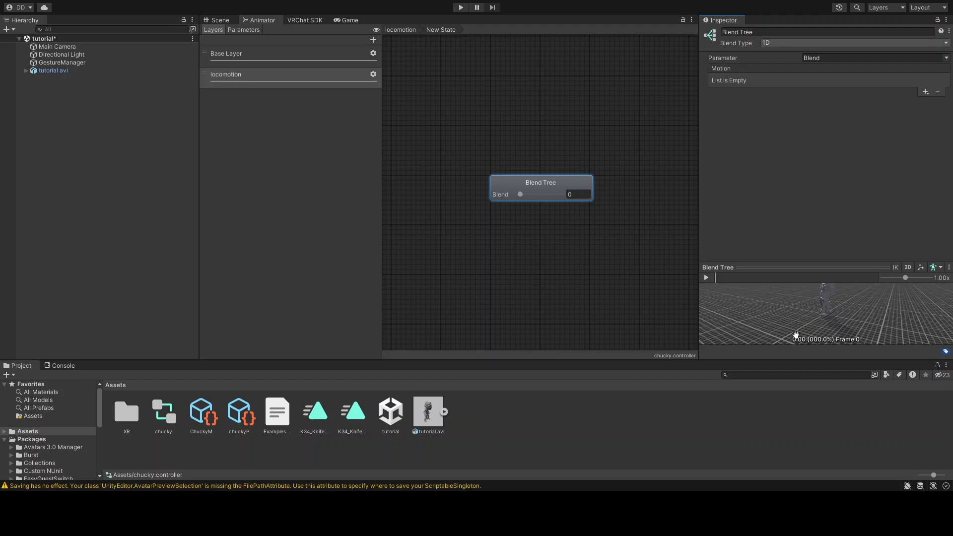
pyautogui.moveTo(798, 337); pyautogui.dragTo(800, 311, button='right')
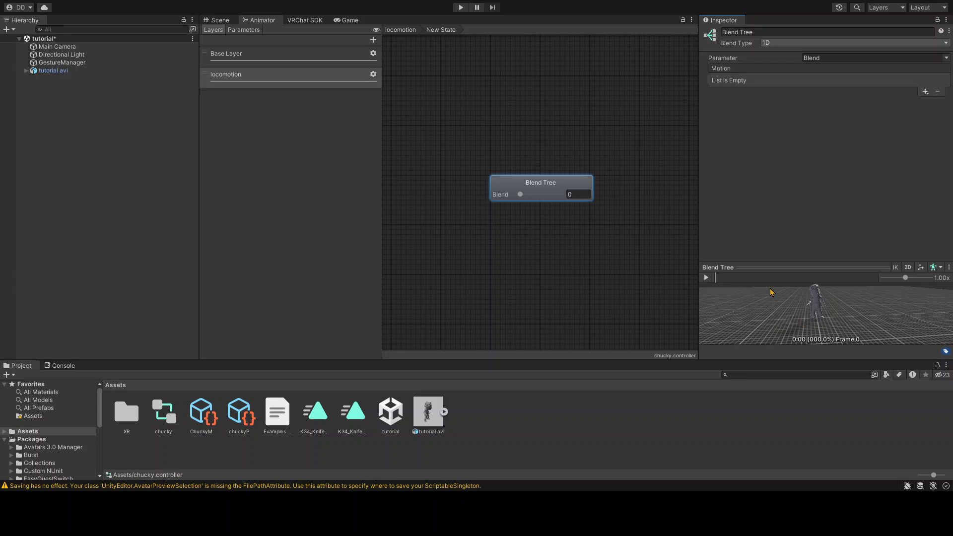
# Step: Add a float parameter named VelocityX and a bool parameter named VelocityZ to the chucky animator controller
pyautogui.click(242, 30)
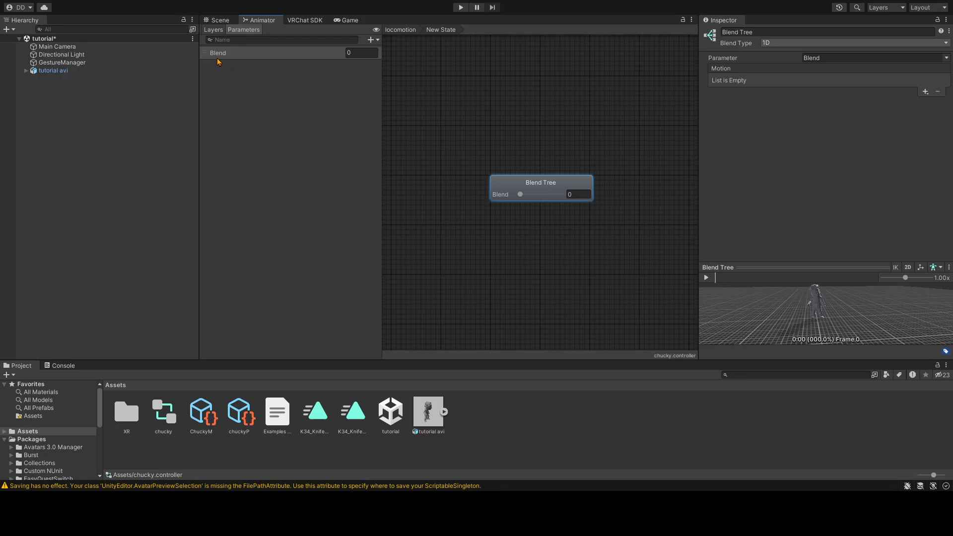
pyautogui.click(278, 52)
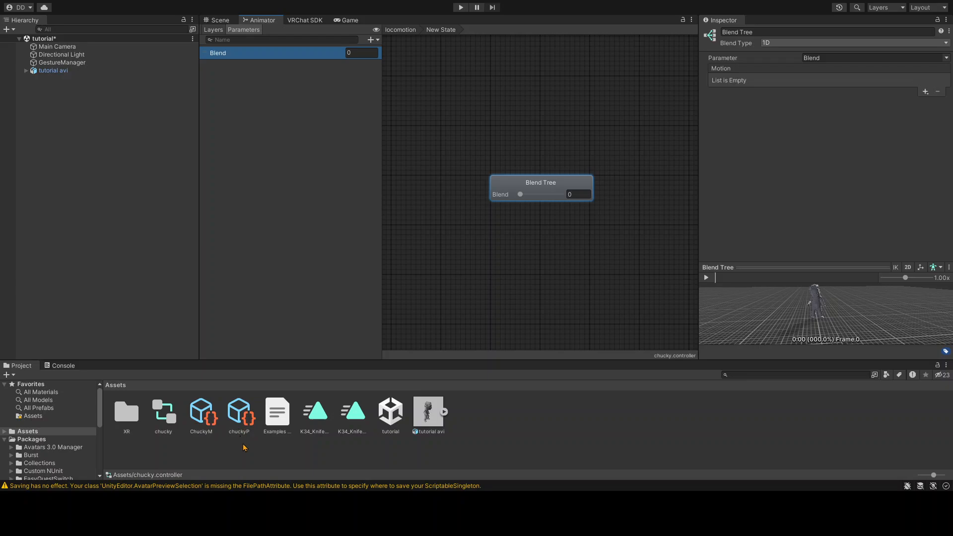
pyautogui.click(241, 420)
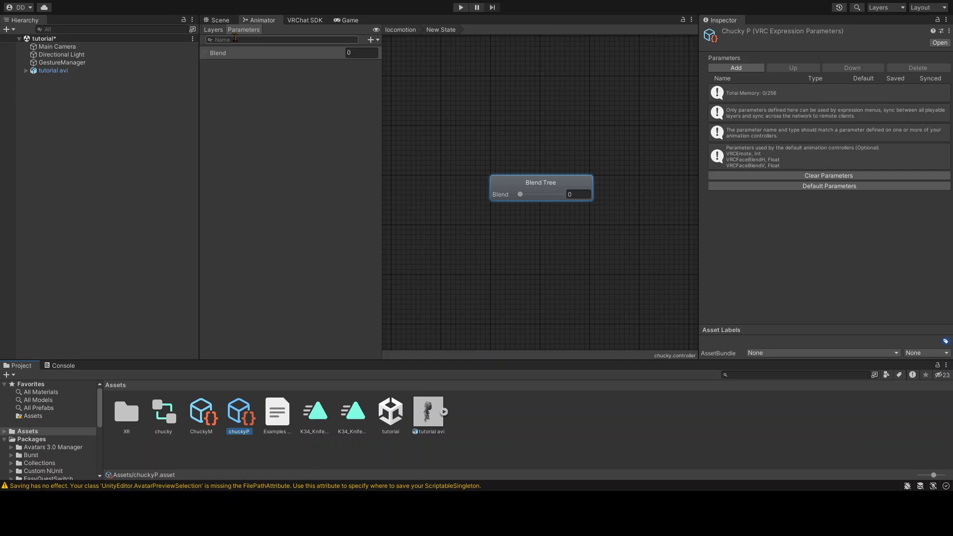
pyautogui.click(370, 41)
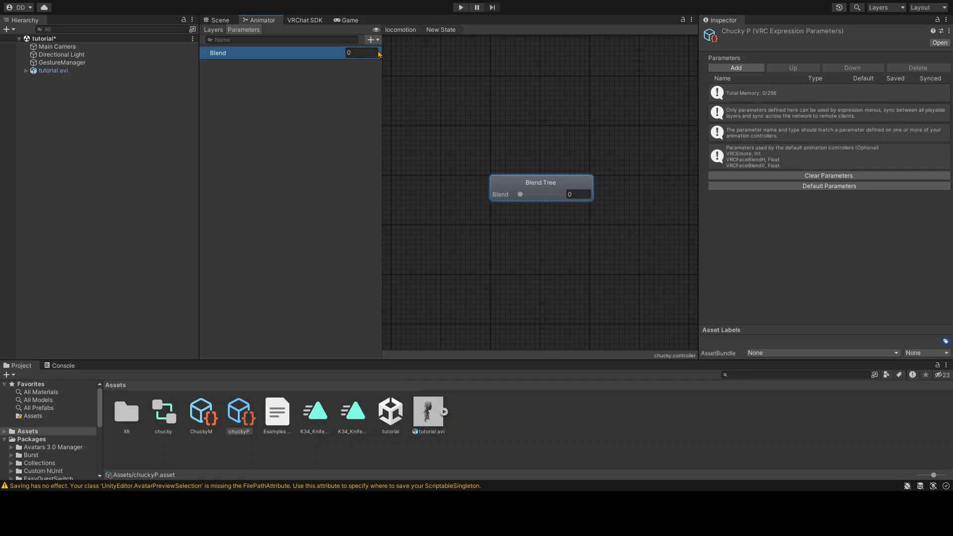
pyautogui.click(378, 52)
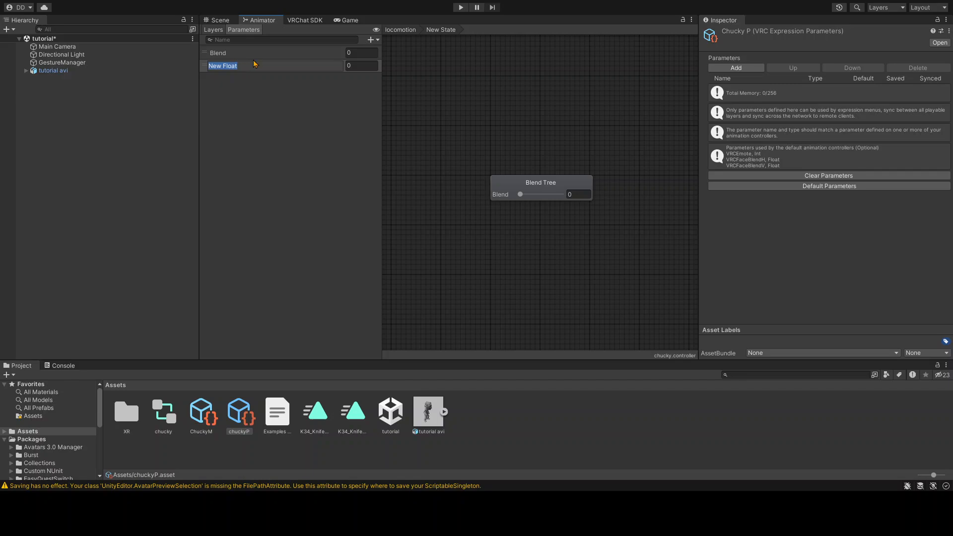
pyautogui.write('VelocityX')
pyautogui.press('Return')
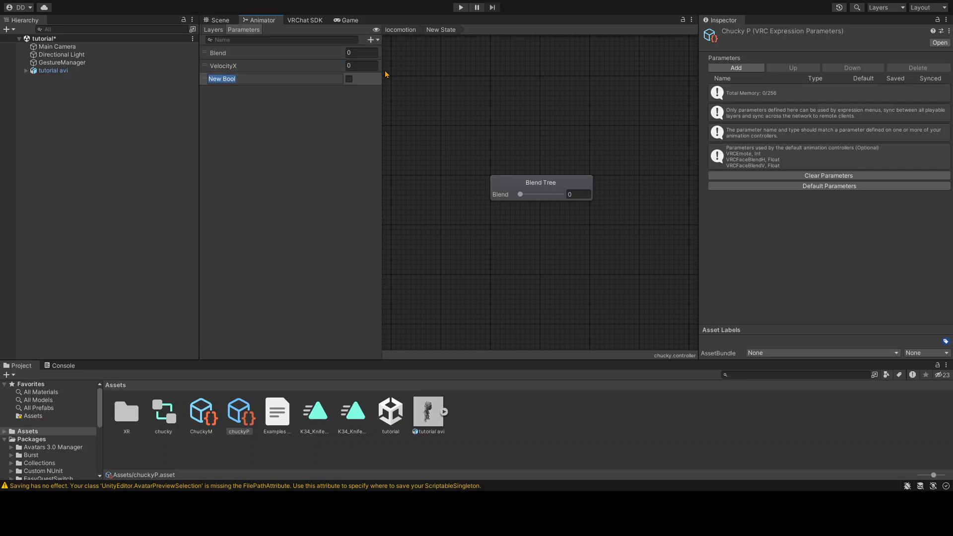
pyautogui.write('VelocityZ')
pyautogui.press('Return')
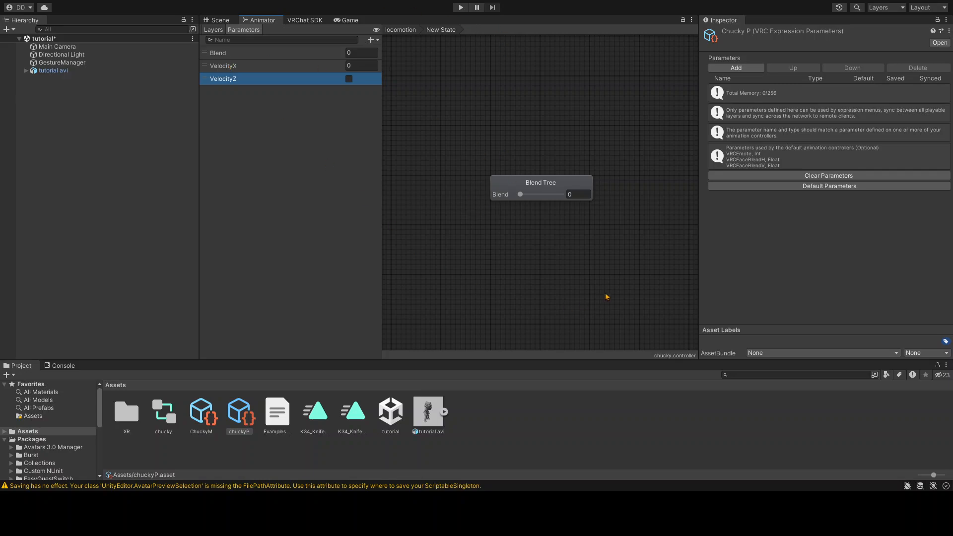
# Step: Add VelocityX to the chuckyP expression parameters as a synced Float, copying the name from the animator parameter
pyautogui.click(728, 68)
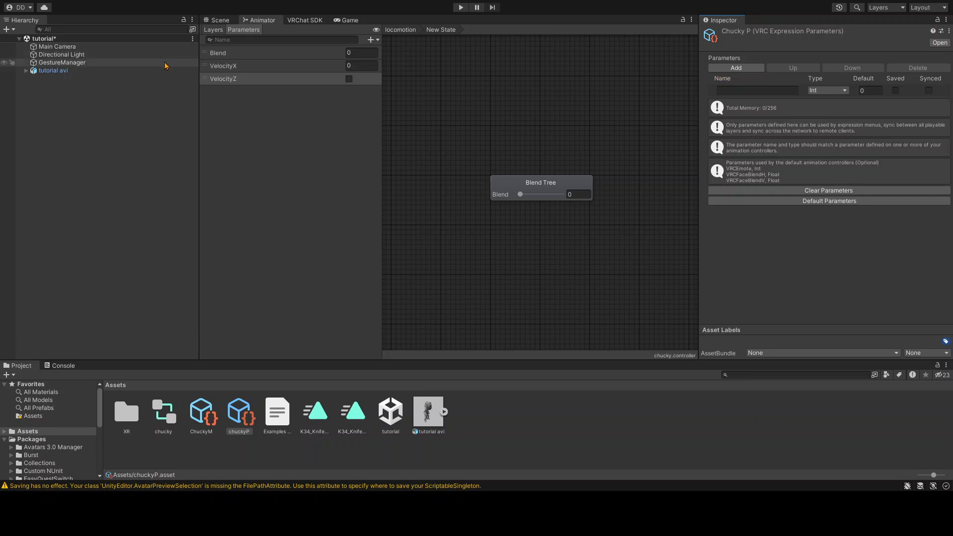
pyautogui.doubleClick(223, 67)
pyautogui.hotkey('ctrl', 'c')
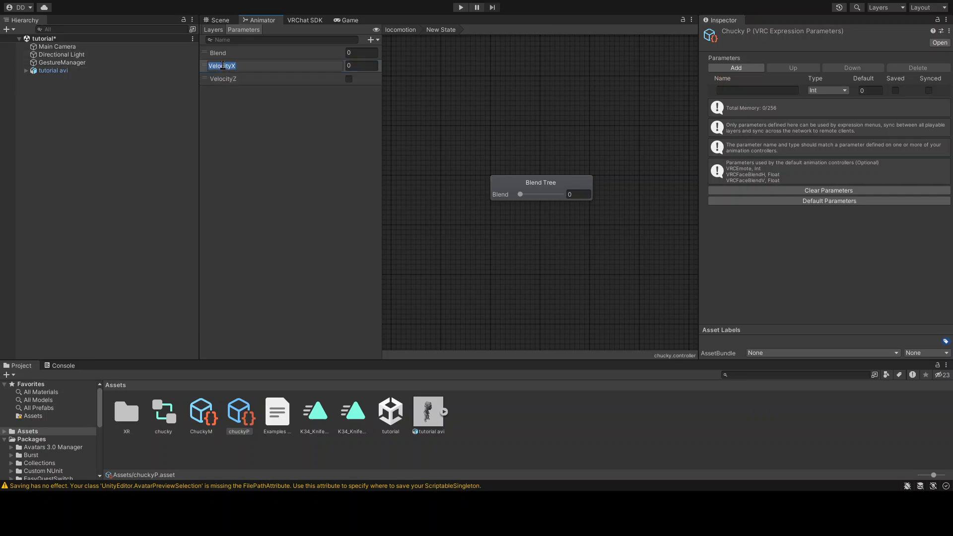
pyautogui.click(741, 91)
pyautogui.hotkey('ctrl', 'v')
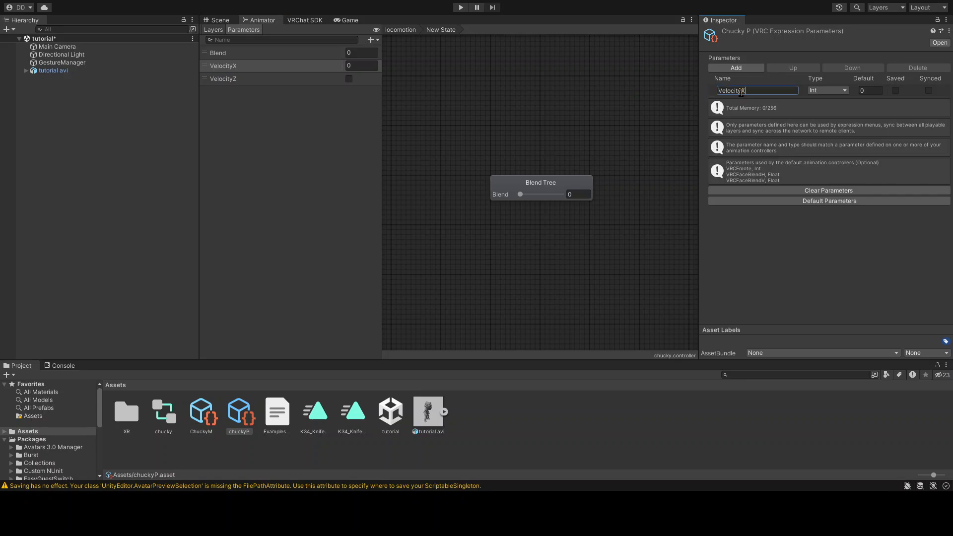
pyautogui.click(929, 91)
pyautogui.click(834, 112)
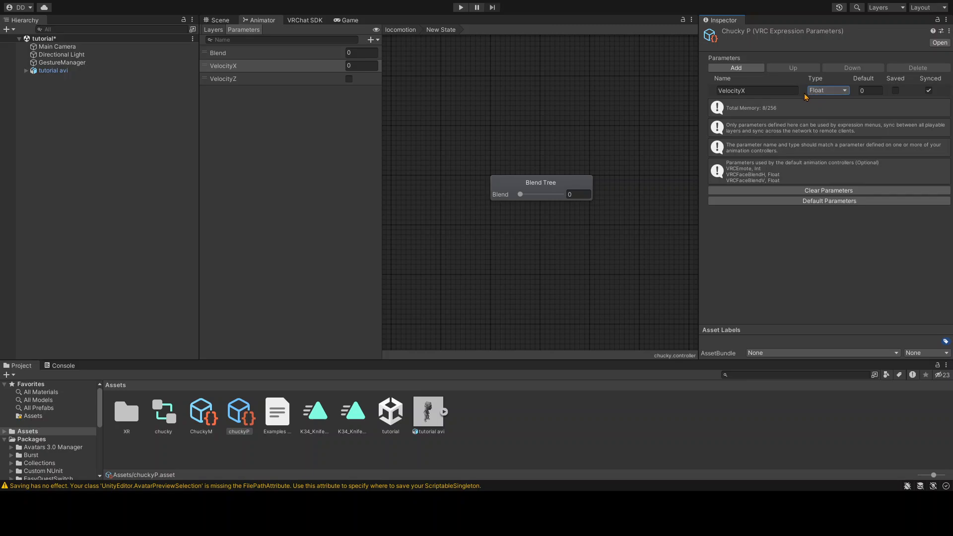
# Step: Add a second synced Float named VelocityZ to the chuckyP expression parameters
pyautogui.click(329, 113)
pyautogui.click(231, 80)
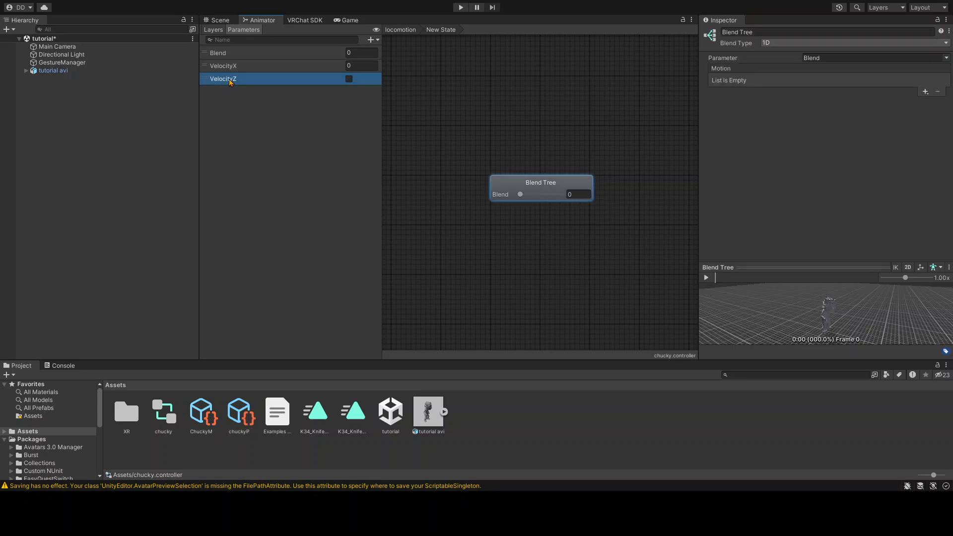
pyautogui.click(230, 80)
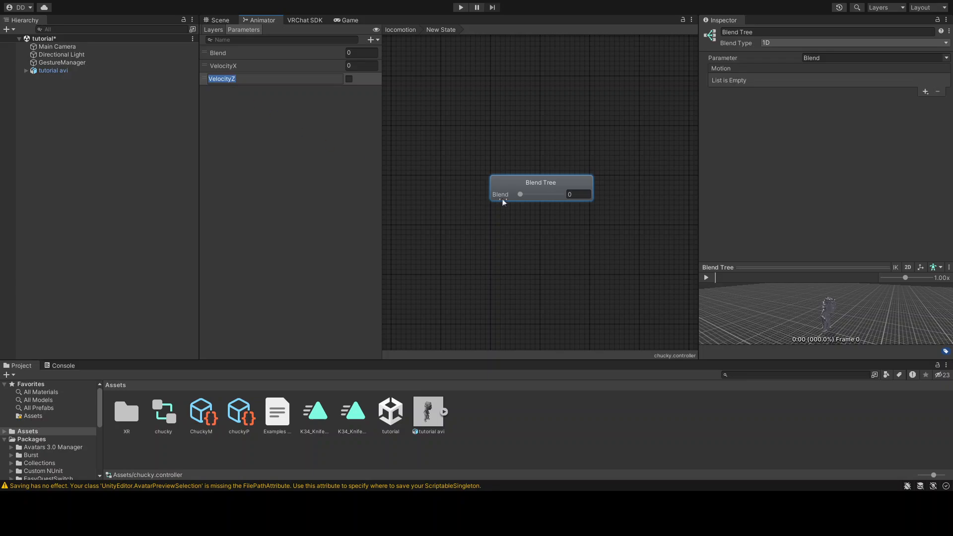
pyautogui.click(311, 112)
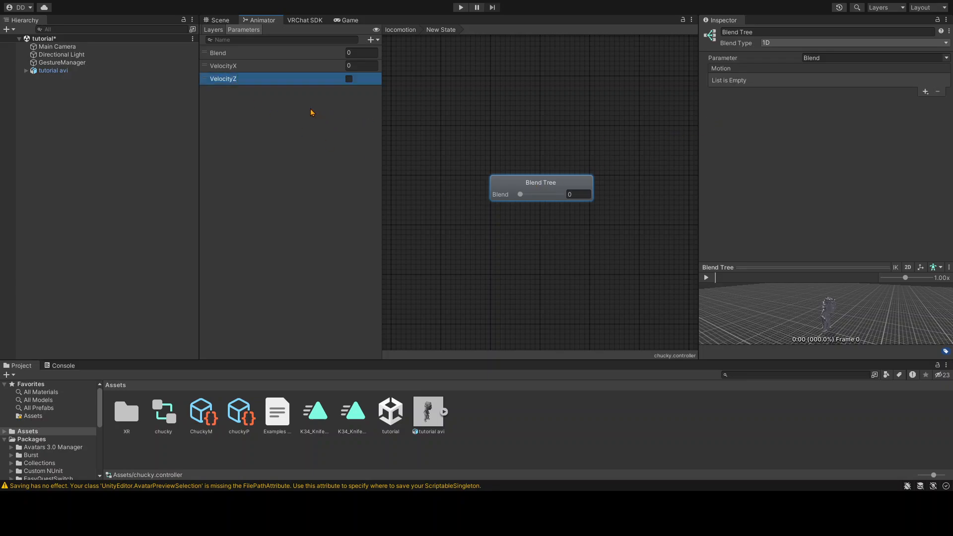
pyautogui.click(239, 412)
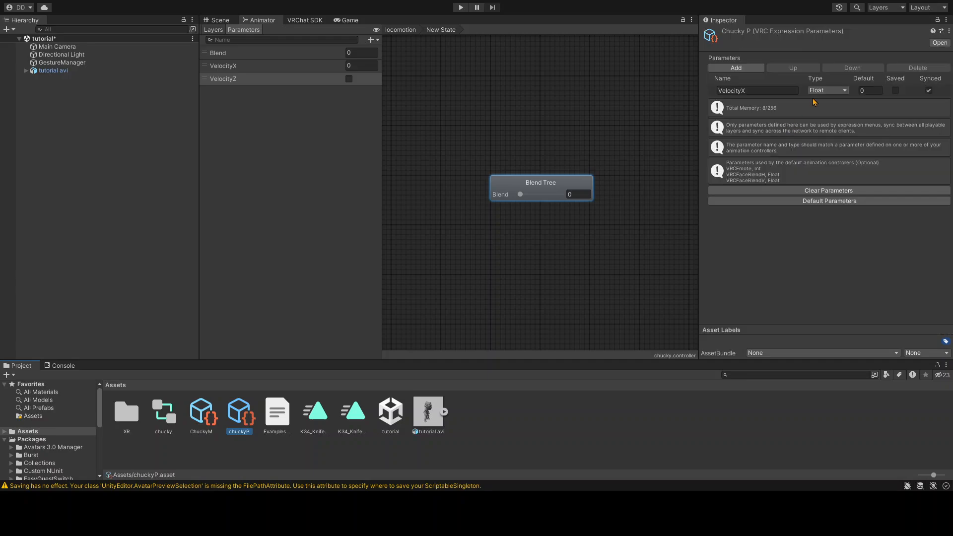
pyautogui.click(736, 69)
pyautogui.click(752, 105)
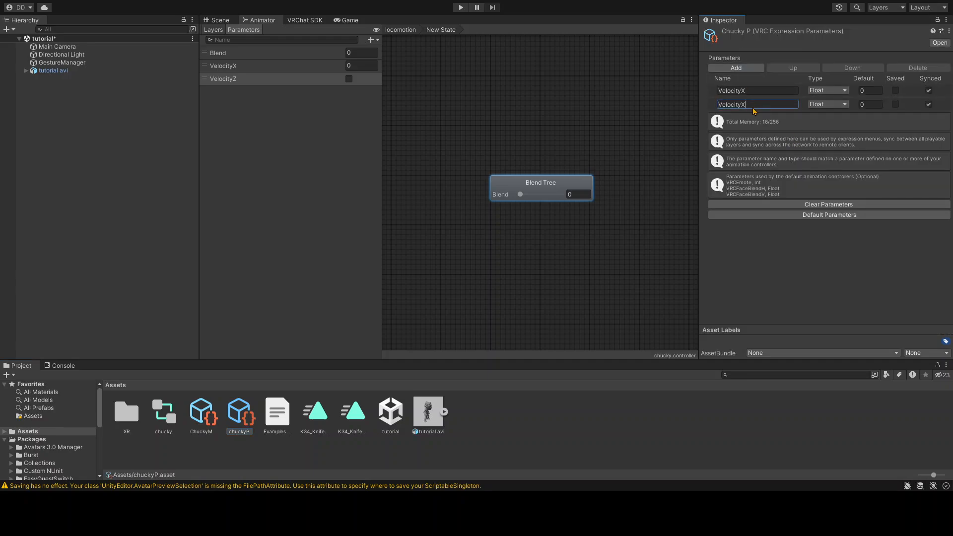
pyautogui.press('BackSpace')
pyautogui.write('Z')
# Step: Set the blend tree's type to 2D Freeform Directional and its first parameter to VelocityX
pyautogui.click(221, 81)
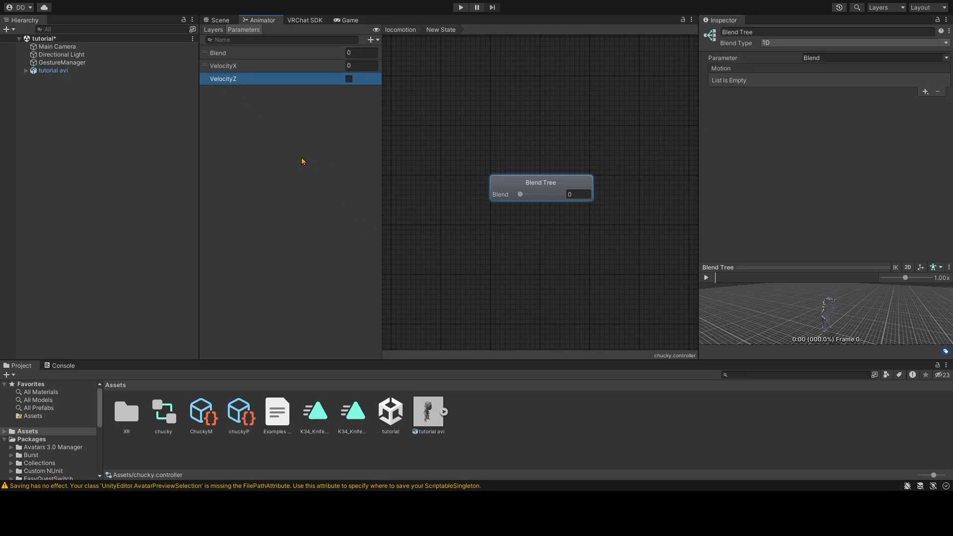
pyautogui.click(236, 53)
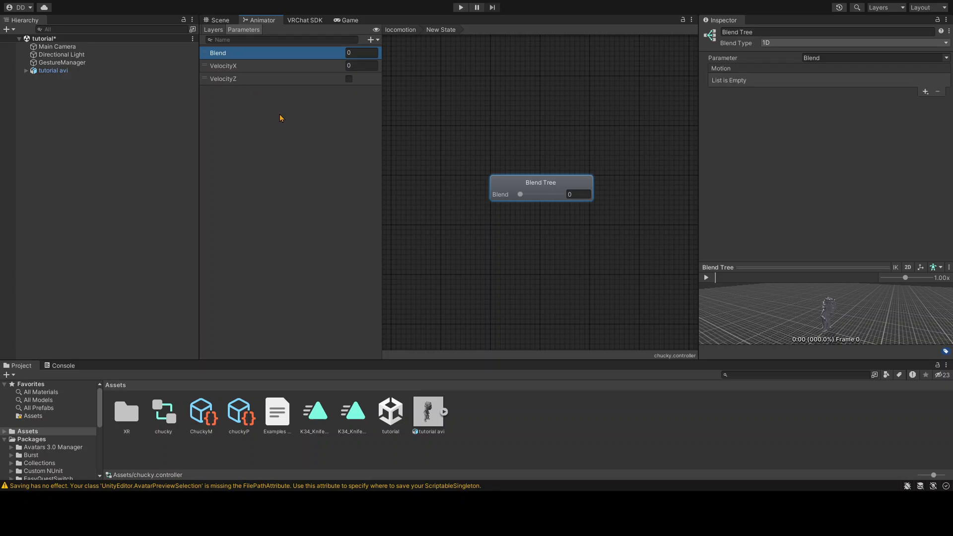
pyautogui.click(563, 185)
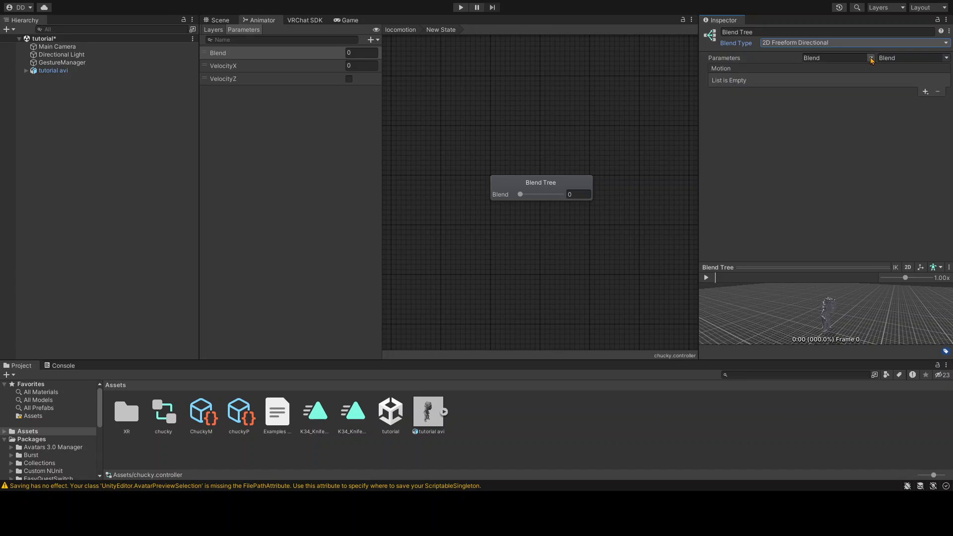
pyautogui.click(871, 57)
pyautogui.click(881, 79)
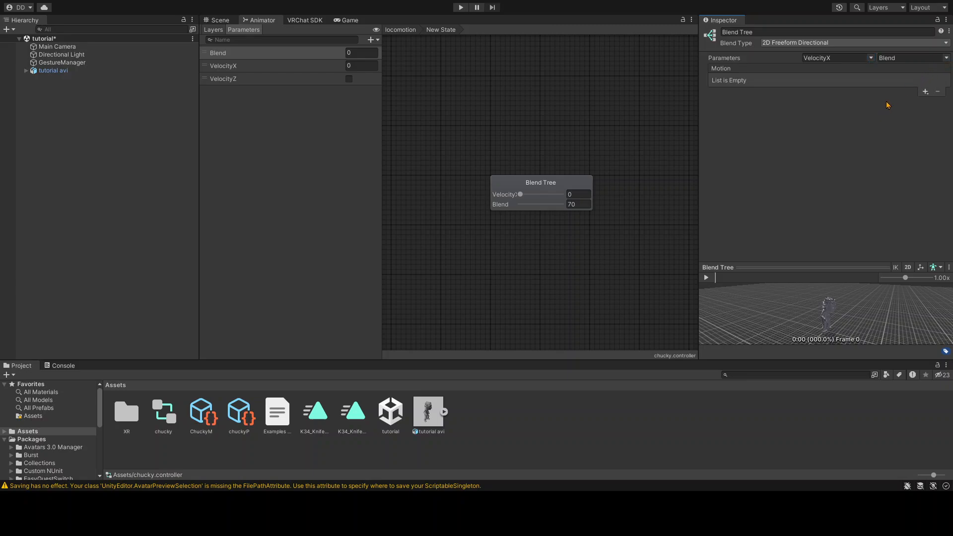
# Step: Delete the Blend parameter from the chucky controller and set the blend tree's second parameter to VelocityX
pyautogui.click(224, 55)
pyautogui.doubleClick(218, 54)
pyautogui.press('Return')
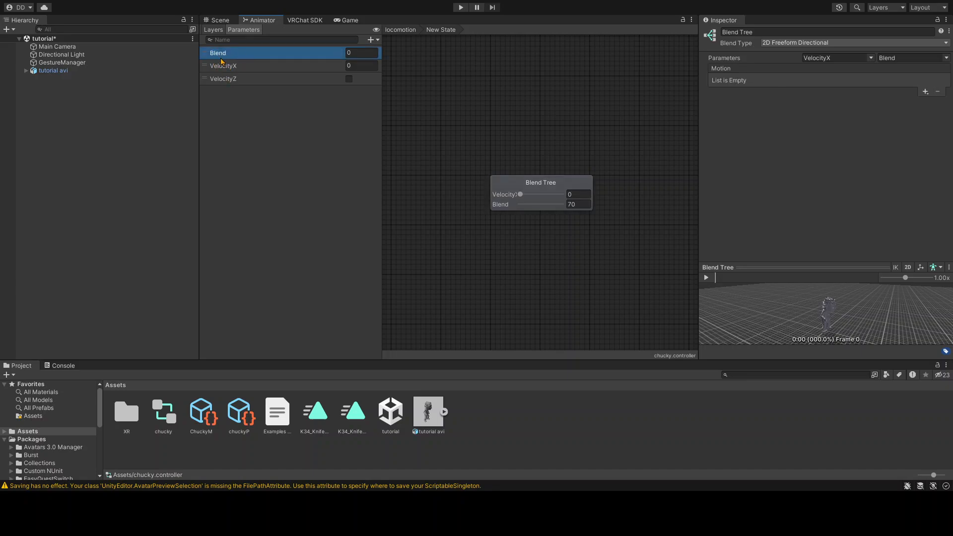
pyautogui.press('Delete')
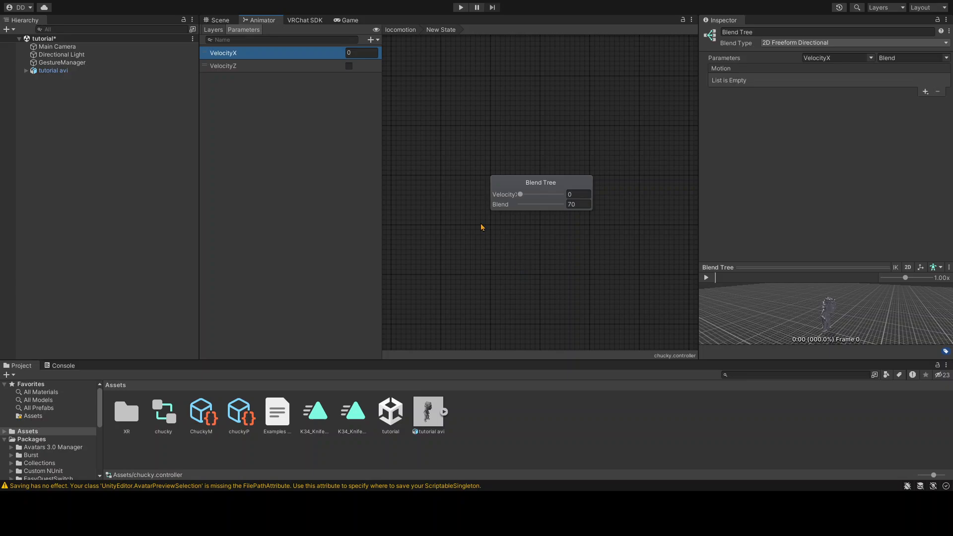
pyautogui.click(946, 60)
pyautogui.click(946, 70)
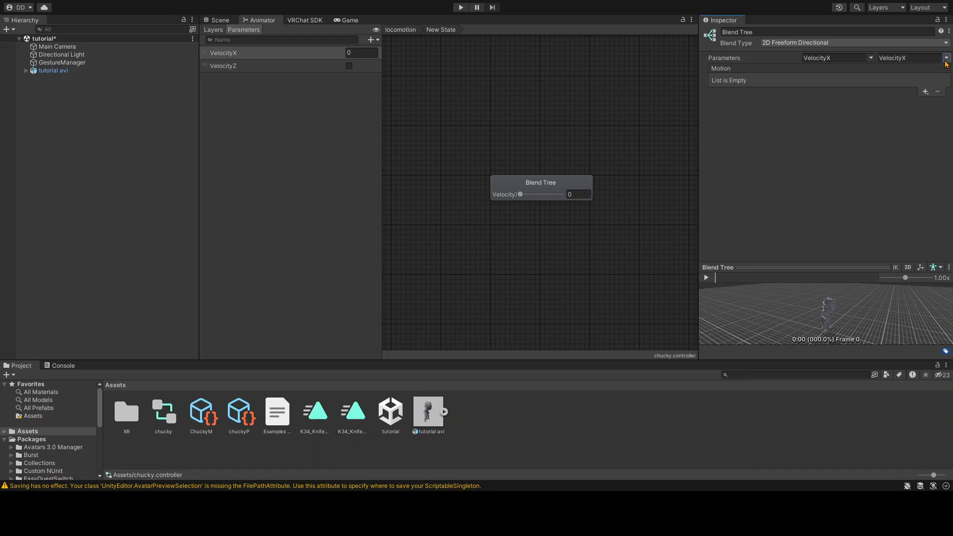
# Step: Try the 1D blend type on the blend tree and undo that change
pyautogui.click(786, 45)
pyautogui.click(785, 48)
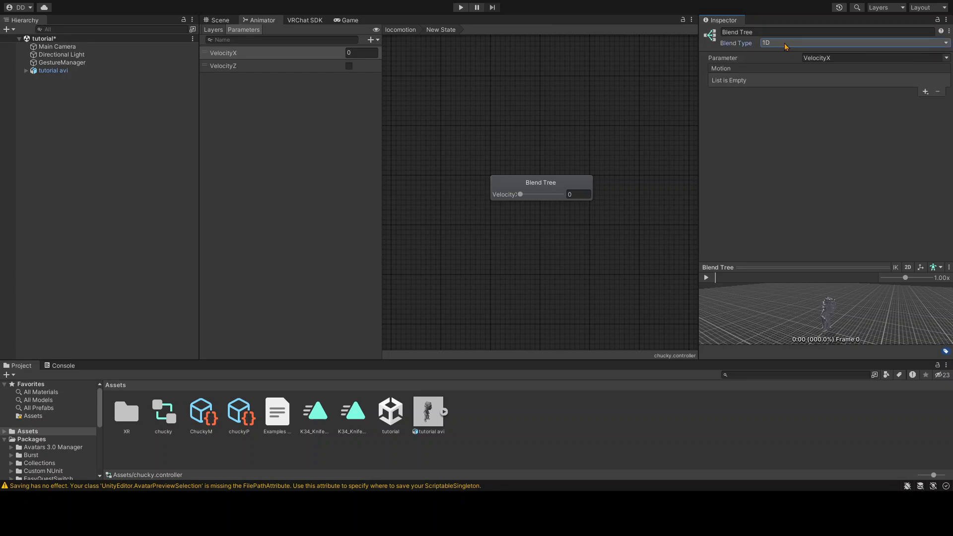
pyautogui.hotkey('ctrl', 'z')
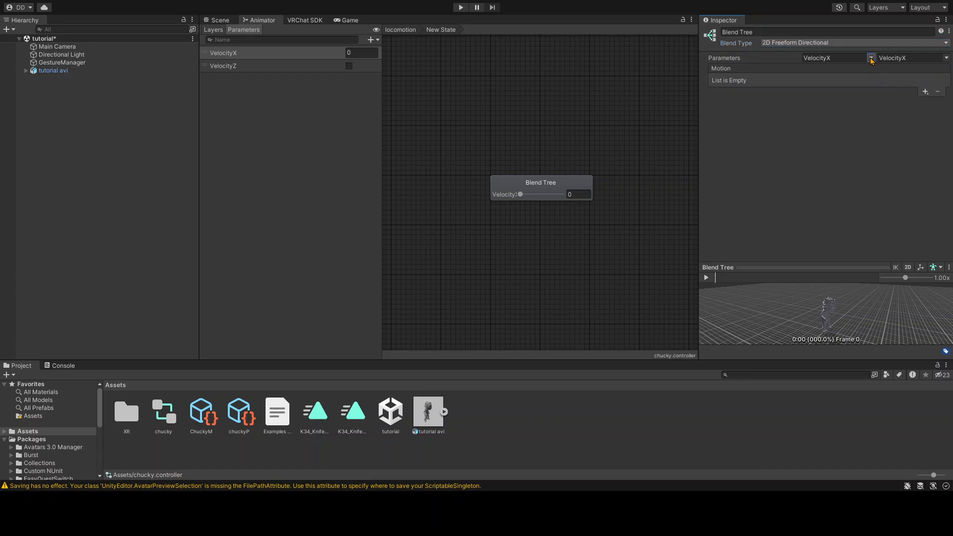
# Step: Check the VelocityZ parameter and the layers of the chucky controller against the chuckyP expression parameters
pyautogui.click(214, 137)
pyautogui.click(271, 67)
pyautogui.click(255, 66)
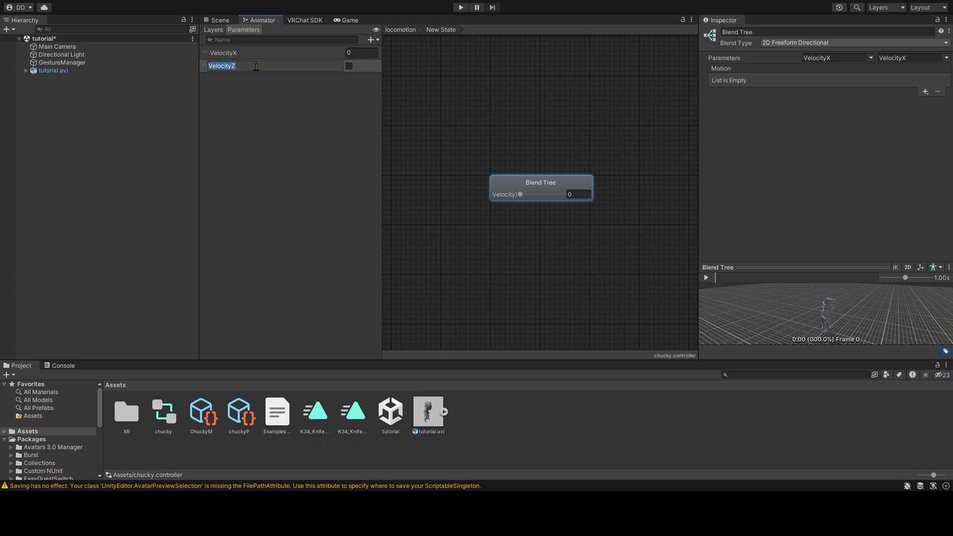
pyautogui.click(245, 88)
pyautogui.click(217, 29)
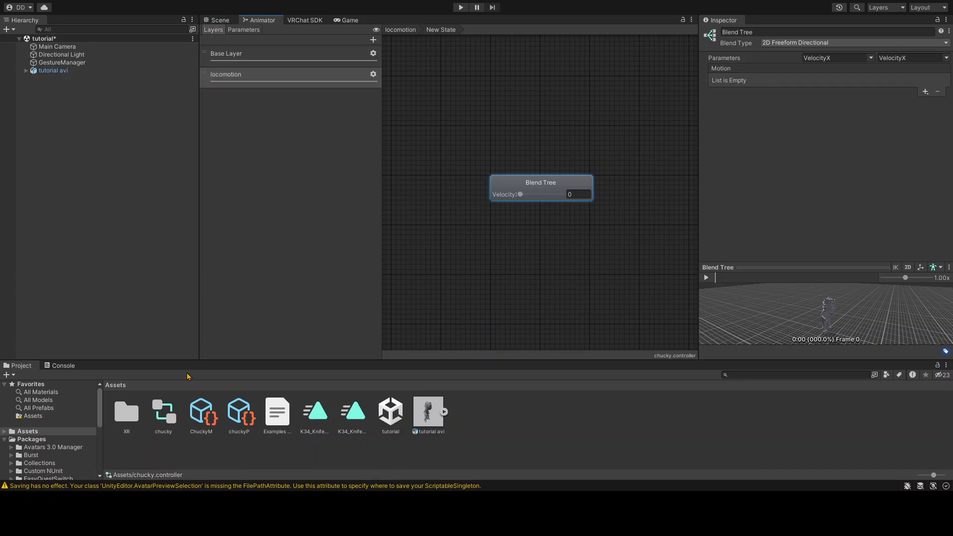
pyautogui.click(169, 415)
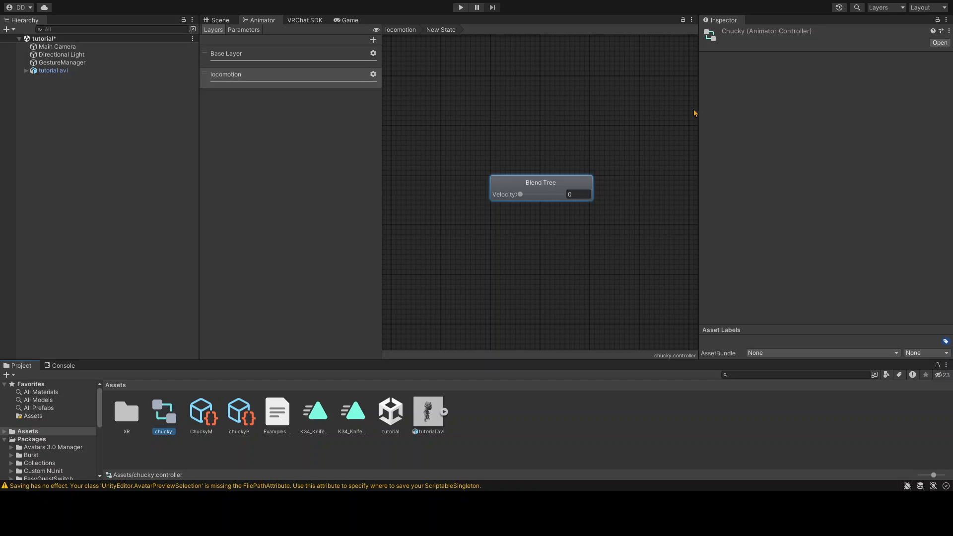
pyautogui.click(246, 422)
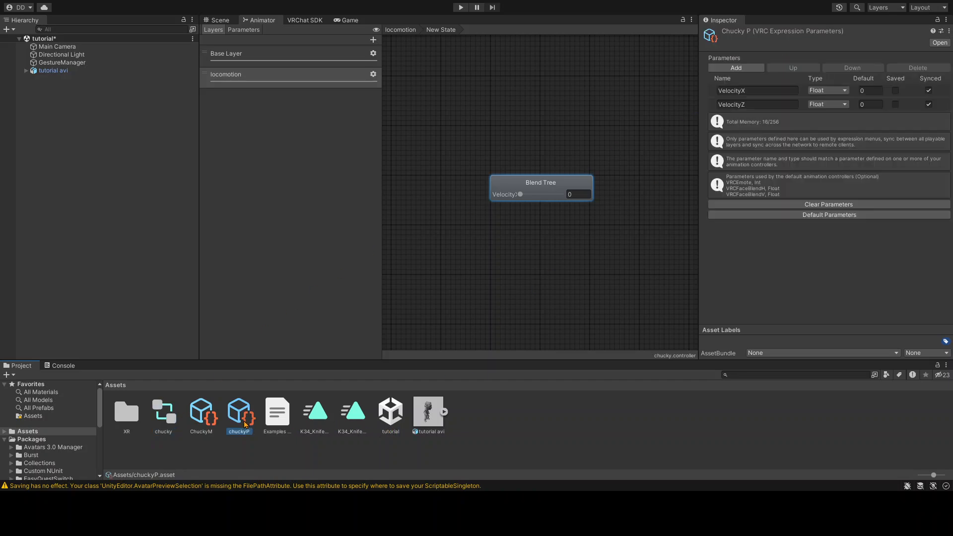
# Step: Add a motion field to the blend tree, assign K34_Idle as its motion and play the preview
pyautogui.click(544, 185)
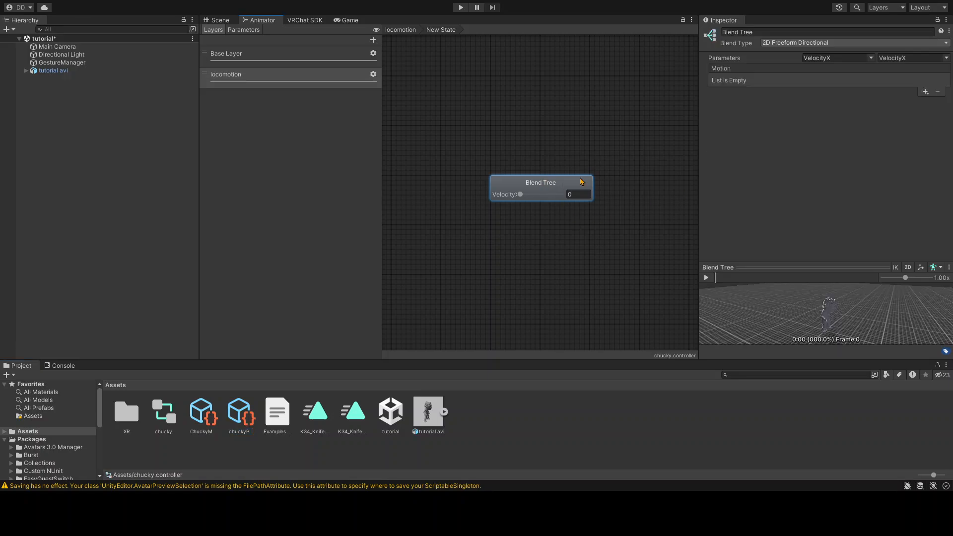
pyautogui.click(924, 92)
pyautogui.click(907, 101)
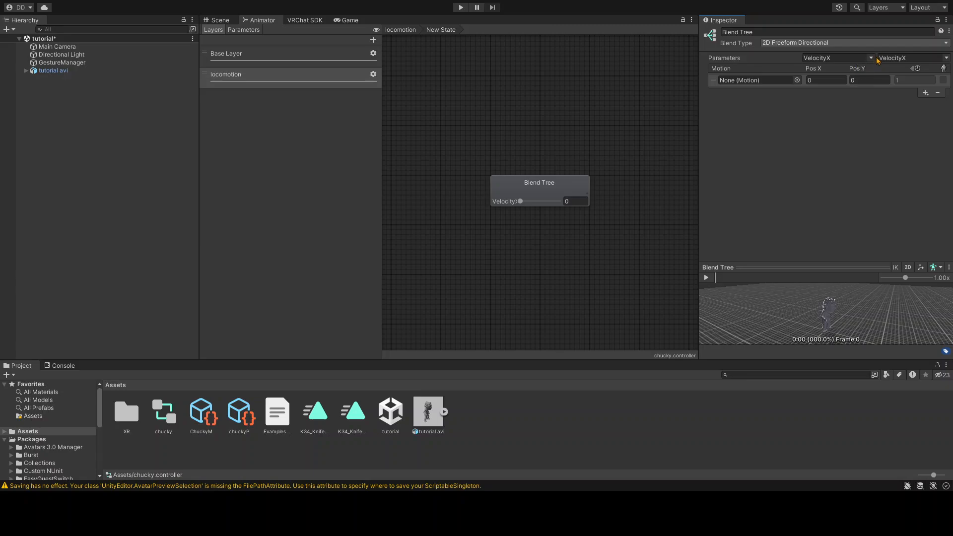
pyautogui.click(948, 59)
pyautogui.click(938, 68)
pyautogui.click(797, 81)
pyautogui.click(832, 83)
pyautogui.click(706, 278)
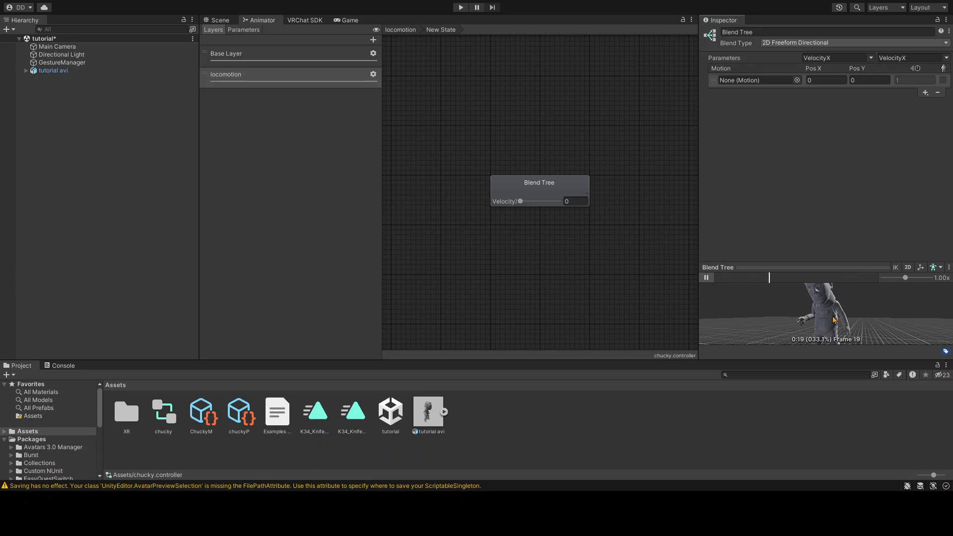
pyautogui.click(709, 278)
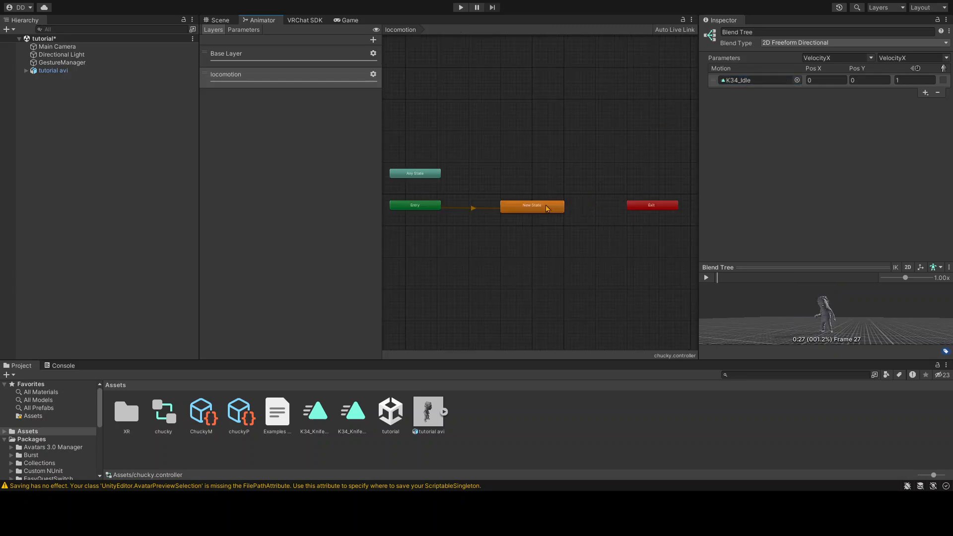
# Step: Reopen the blend tree inside New State of the locomotion layer and select its parent node
pyautogui.doubleClick(530, 208)
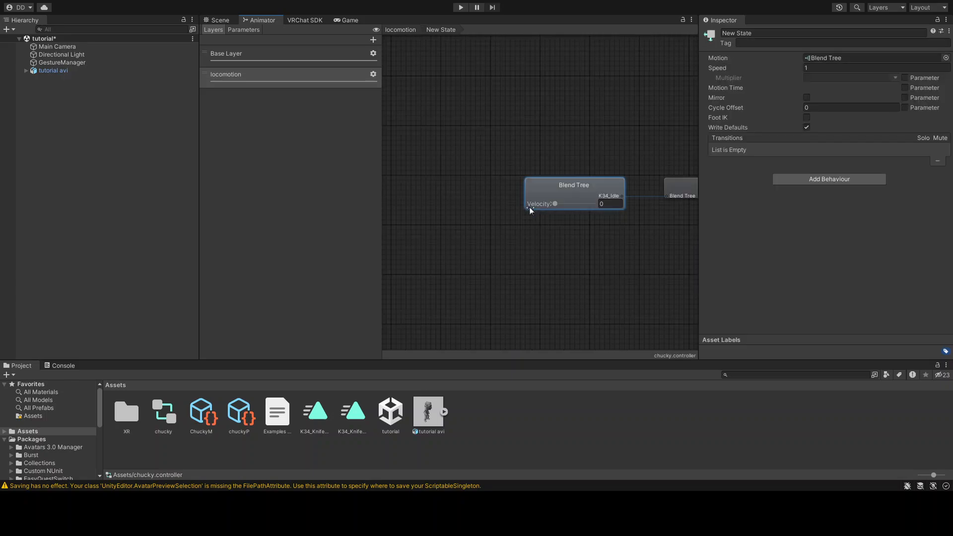
pyautogui.click(557, 183)
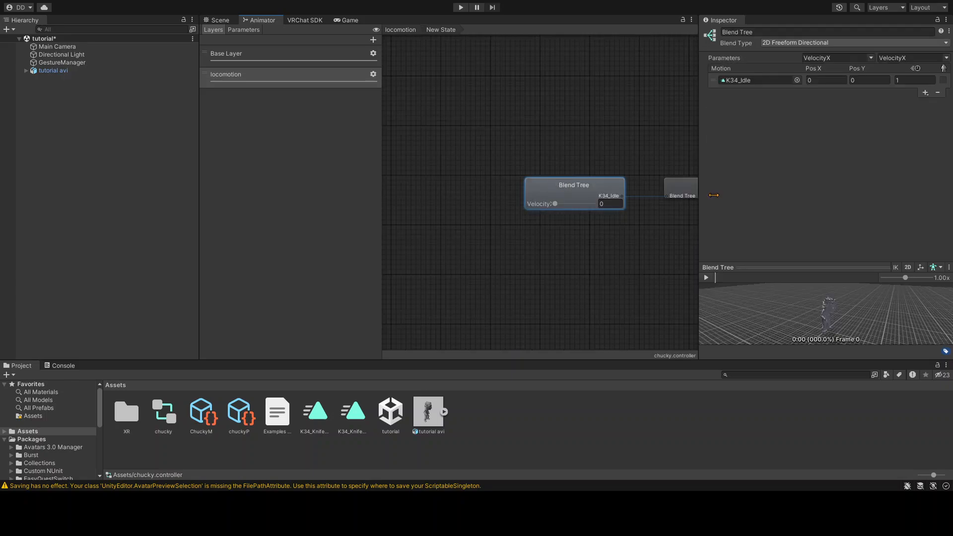
# Step: Try the 1D blend type on the parent blend tree and undo the change
pyautogui.click(945, 59)
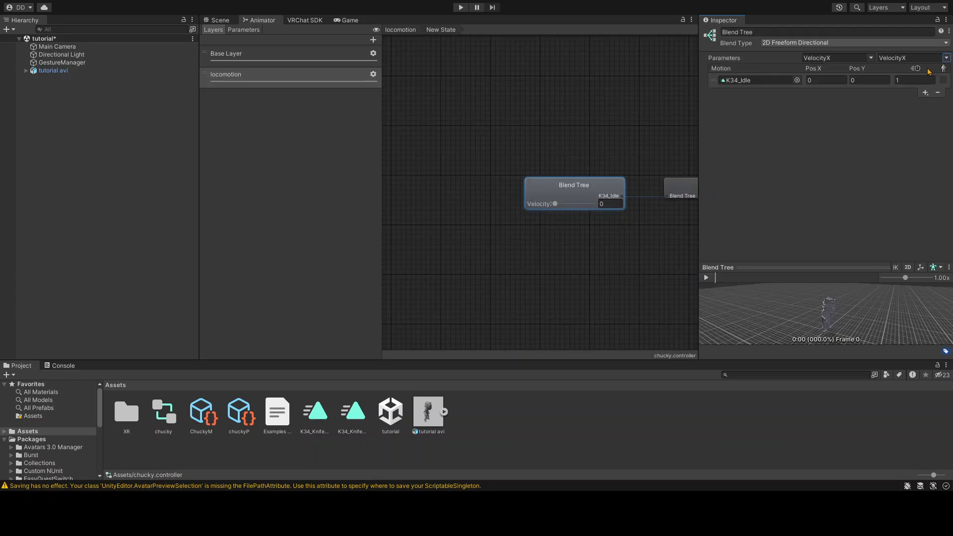
pyautogui.click(830, 57)
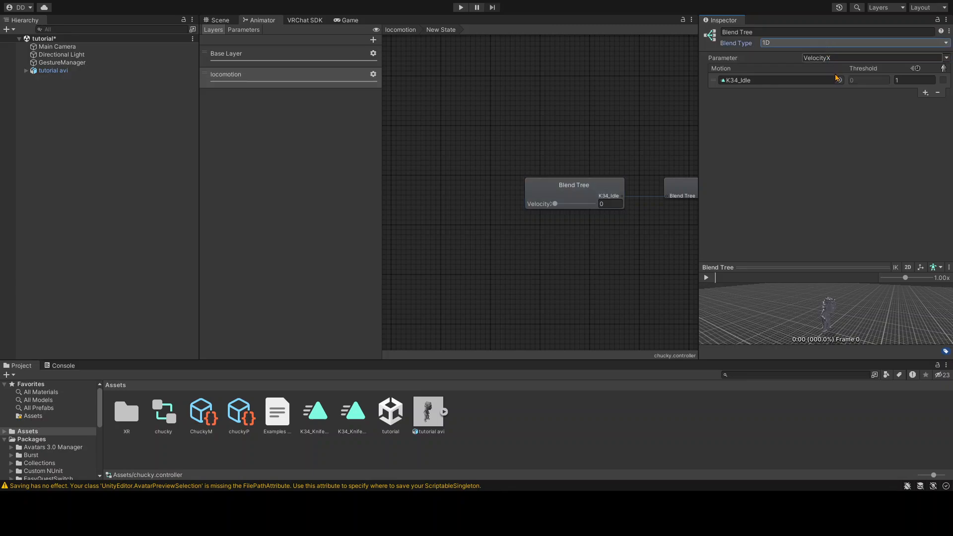
pyautogui.hotkey('ctrl', 'z')
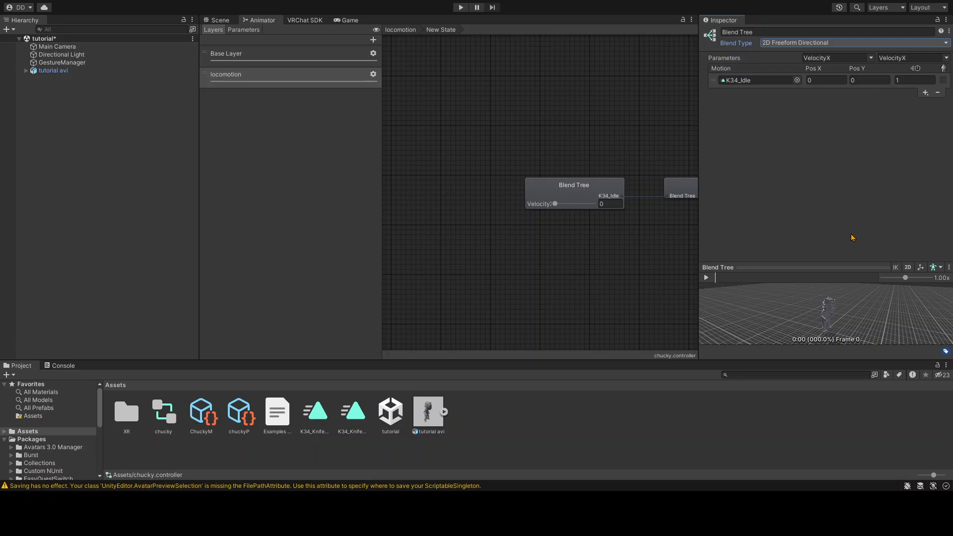
# Step: Play the K34_Idle preview, view the avatar up close from another angle, and pause playback
pyautogui.scroll(8, 847, 341)
pyautogui.click(708, 279)
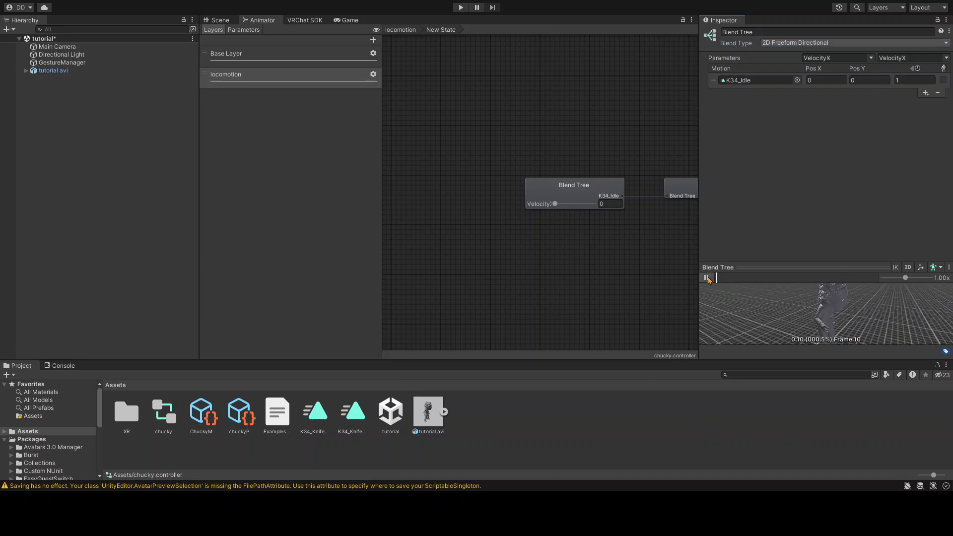
pyautogui.moveTo(757, 299)
pyautogui.mouseDown(button='right')
pyautogui.moveTo(783, 300)
pyautogui.moveTo(772, 298)
pyautogui.mouseUp(button='right')
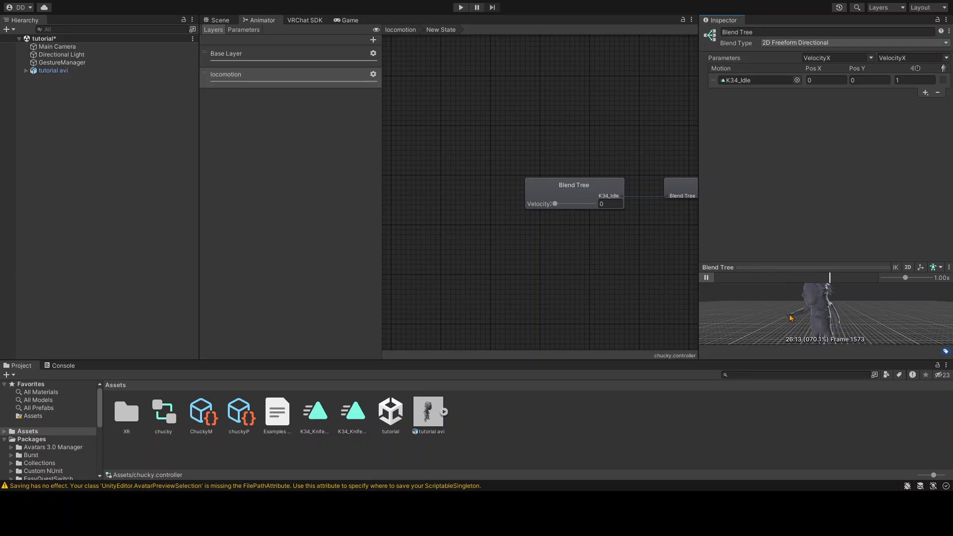
pyautogui.click(706, 278)
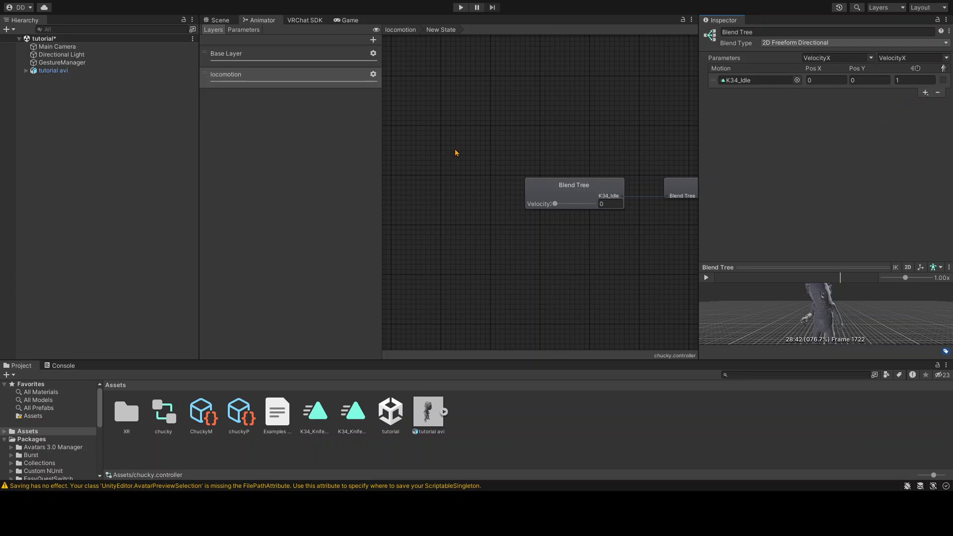
# Step: Add a second motion field to the blend tree, assign K34_WalkFT to it and set its Pos X to -1.2
pyautogui.click(926, 93)
pyautogui.click(898, 107)
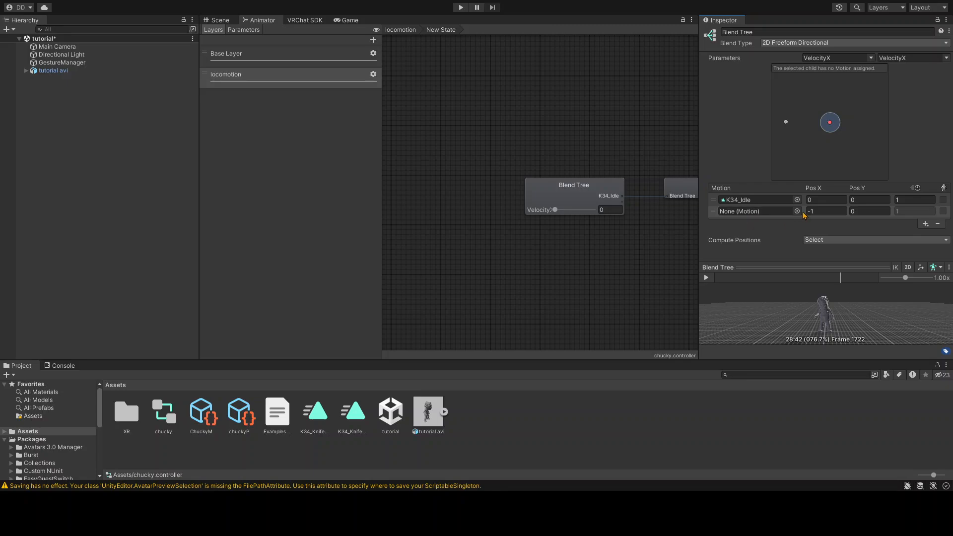
pyautogui.doubleClick(649, 210)
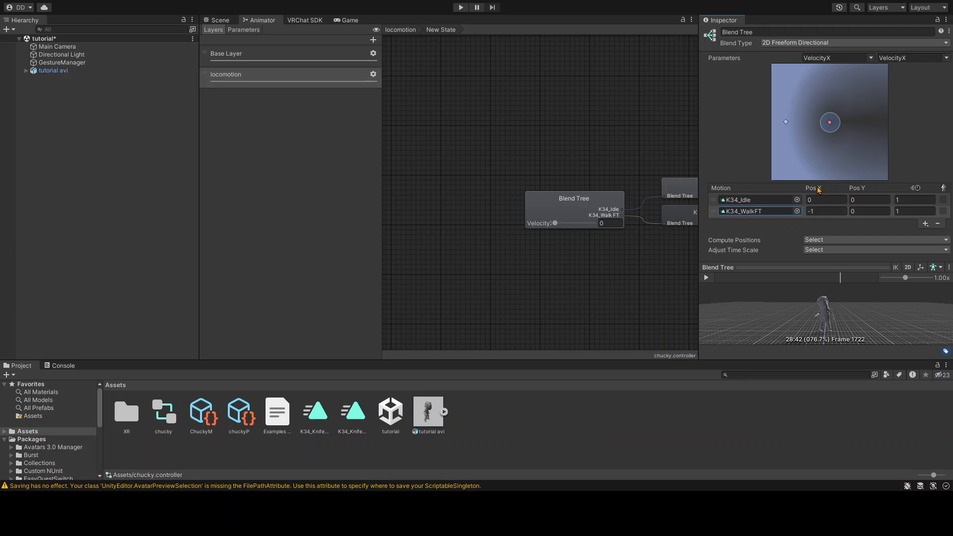
pyautogui.click(821, 212)
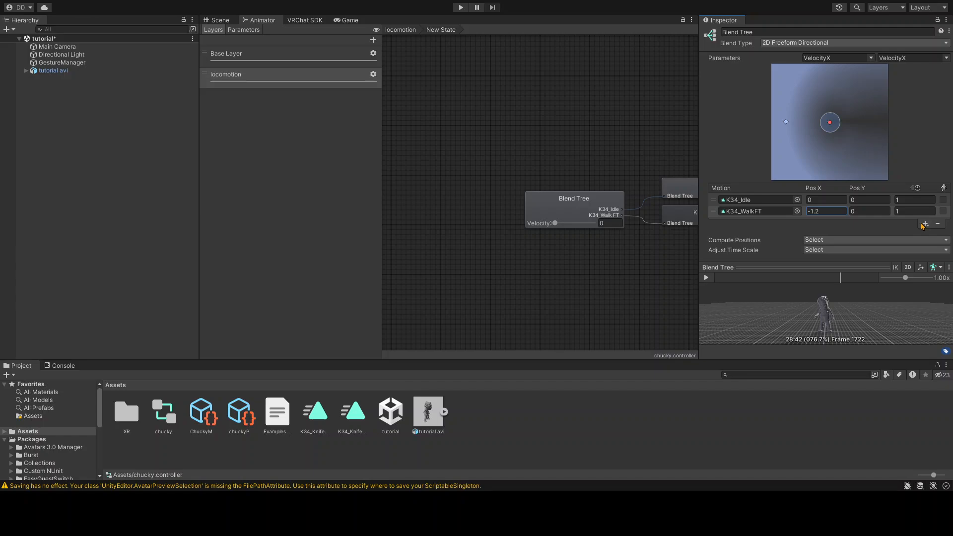
# Step: Add a third motion field with K34_WalkFT and set its Pos X to 1.2 and Pos Y to 0
pyautogui.click(798, 224)
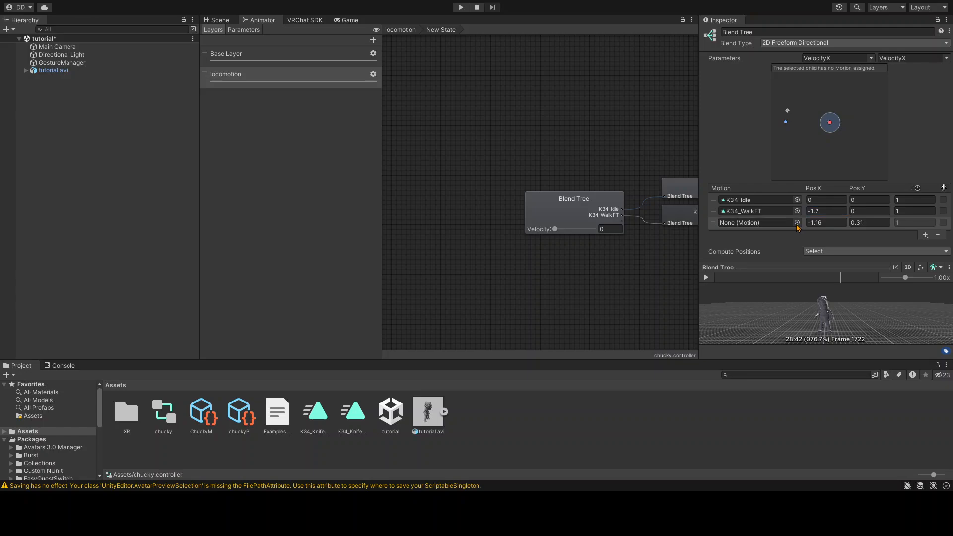
pyautogui.doubleClick(632, 206)
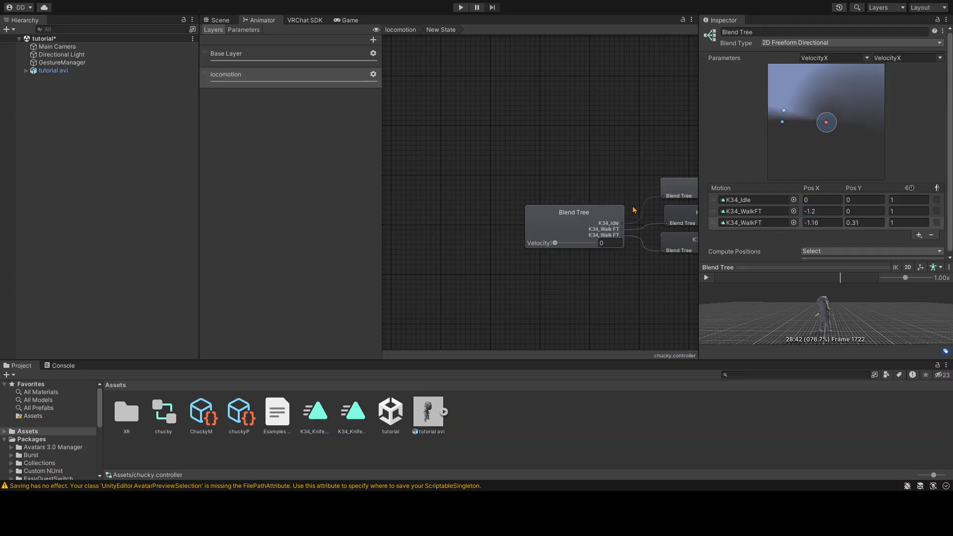
pyautogui.click(445, 411)
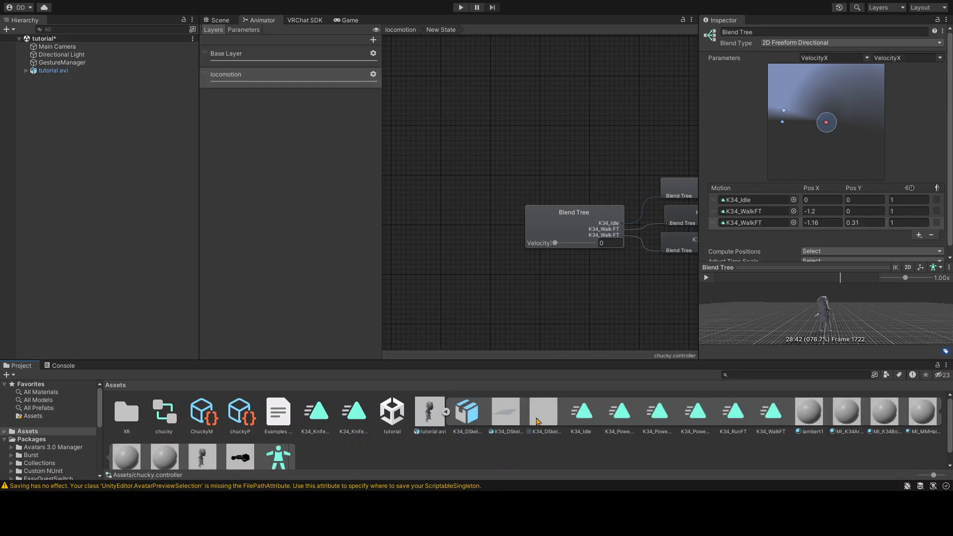
pyautogui.click(828, 223)
pyautogui.write('1.2')
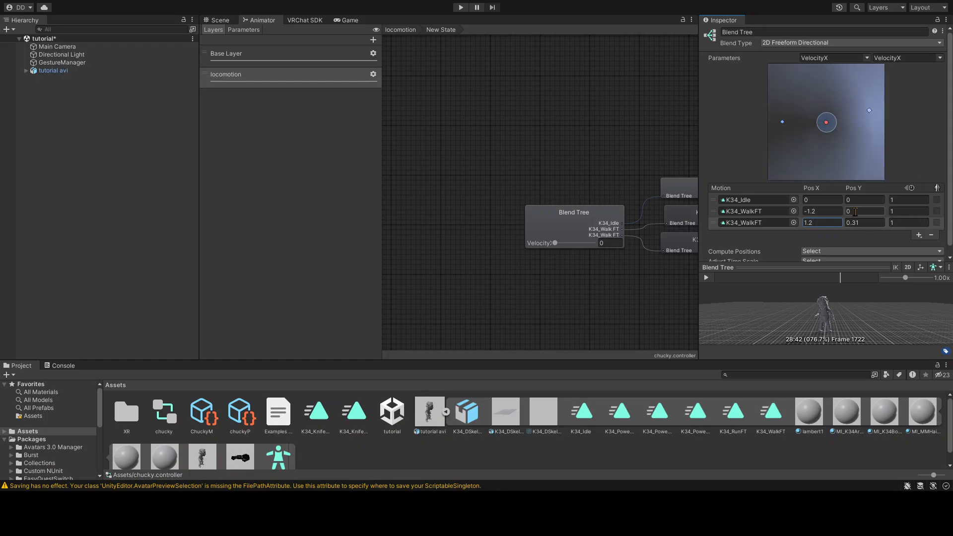
pyautogui.click(868, 222)
pyautogui.write('0')
pyautogui.press('Return')
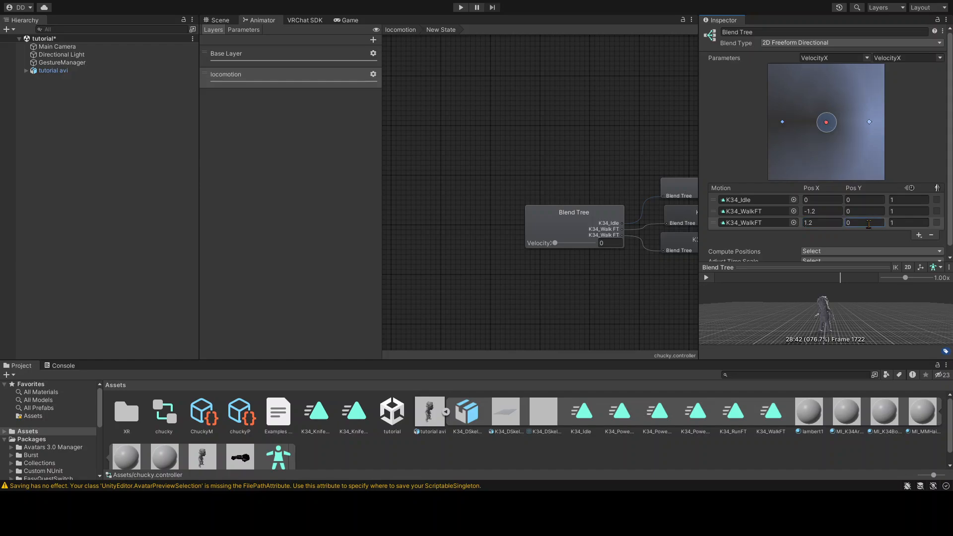
pyautogui.click(809, 223)
pyautogui.click(807, 211)
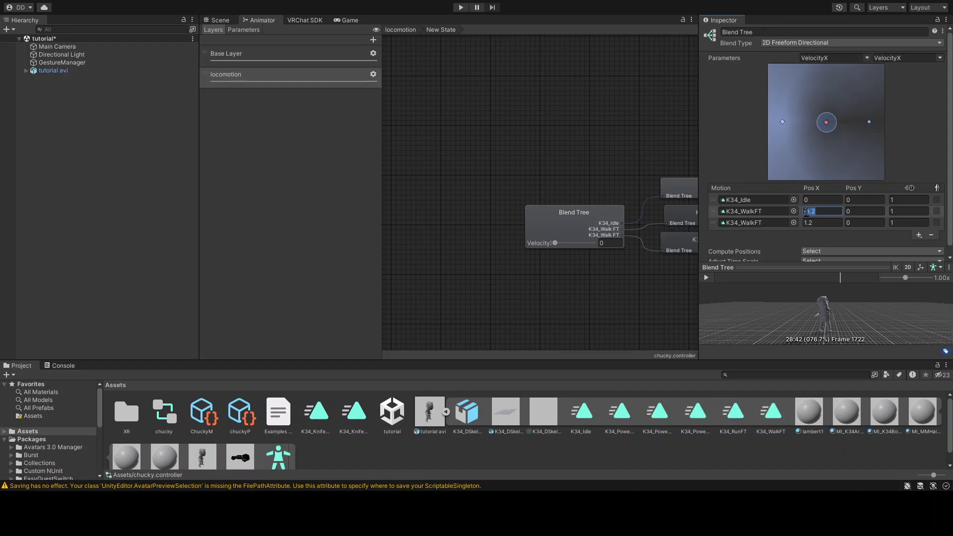
pyautogui.click(806, 223)
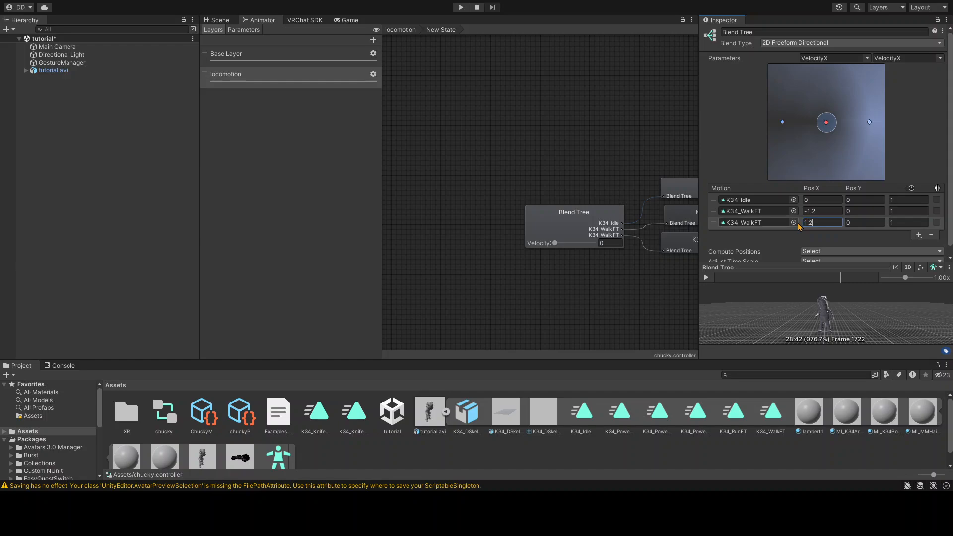
# Step: Add a fourth motion field and set its Pos X to 0 and Pos Y to -1.2
pyautogui.click(898, 247)
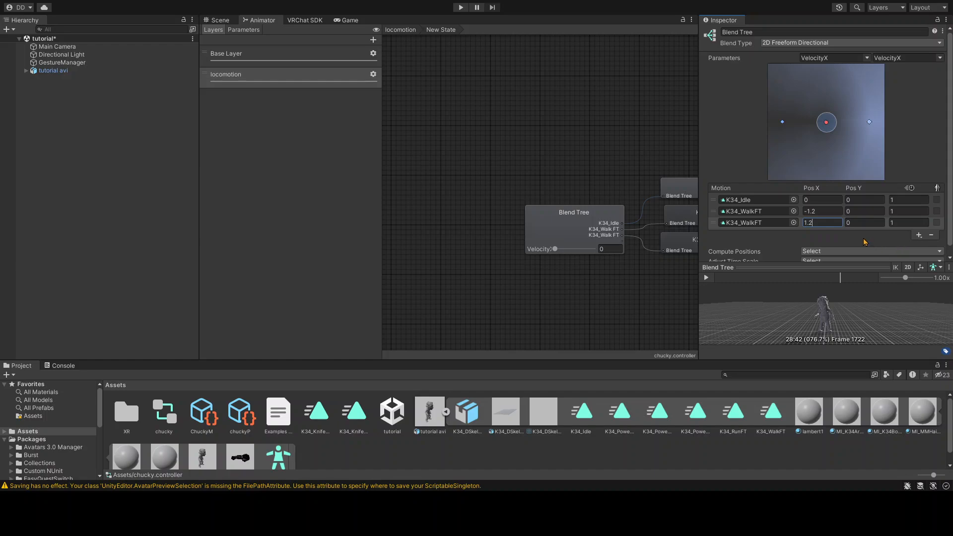
pyautogui.click(827, 235)
pyautogui.write('0')
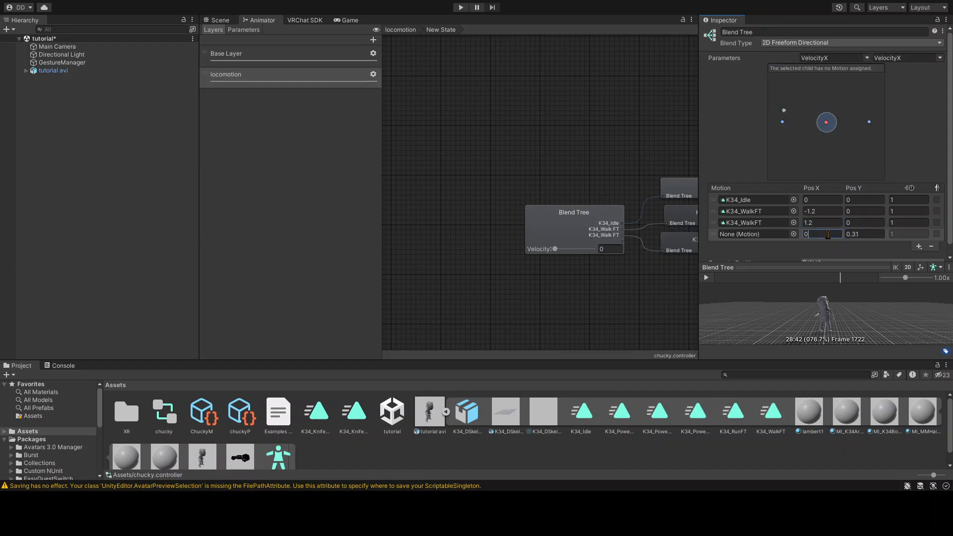
pyautogui.click(854, 238)
pyautogui.write('-')
pyautogui.write('.2')
# Step: Add a fifth motion field to the blend tree and set its Pos X to 0
pyautogui.click(824, 246)
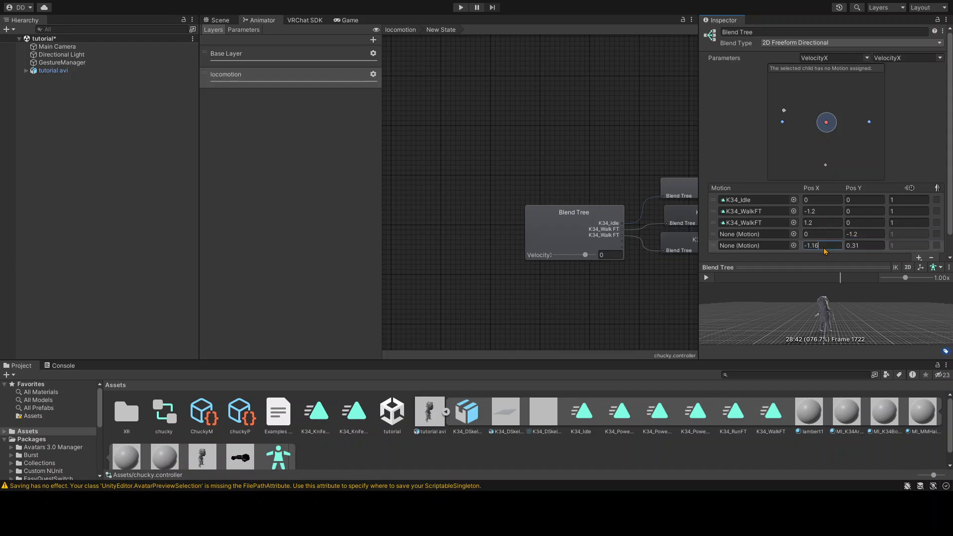
pyautogui.write('0')
pyautogui.click(863, 244)
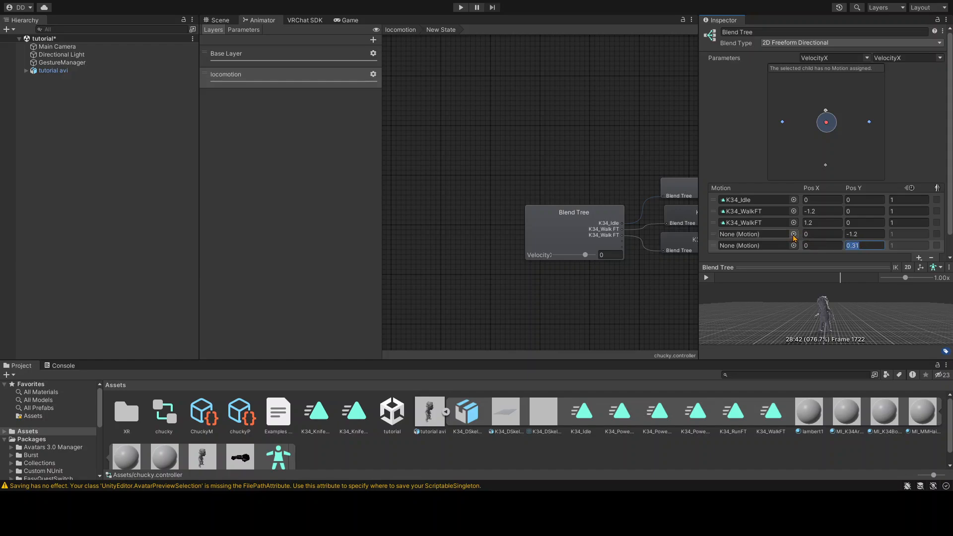
# Step: Assign K34_WalkFT to the two empty motion fields and set the fifth motion's Pos Y to 1.2
pyautogui.click(764, 252)
pyautogui.click(657, 207)
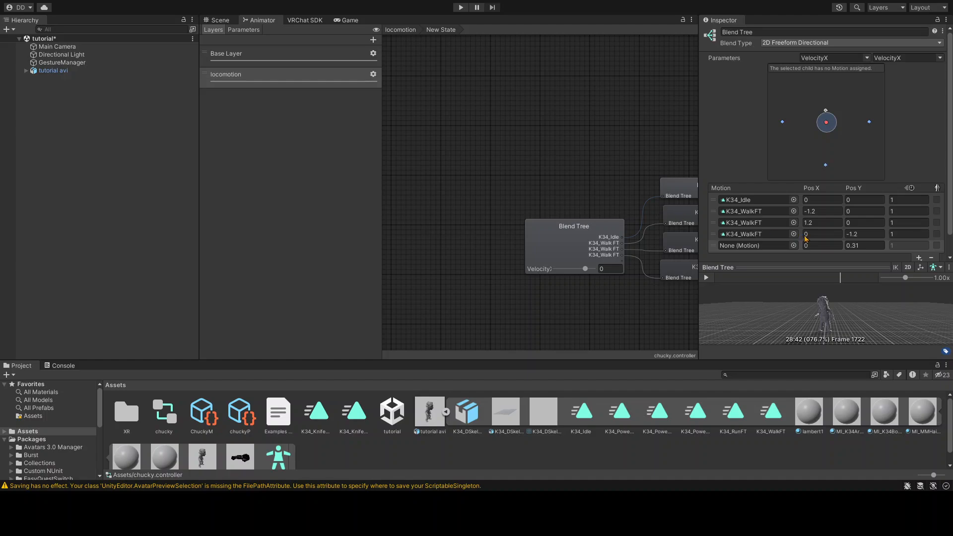
pyautogui.click(787, 235)
pyautogui.click(794, 245)
pyautogui.click(656, 207)
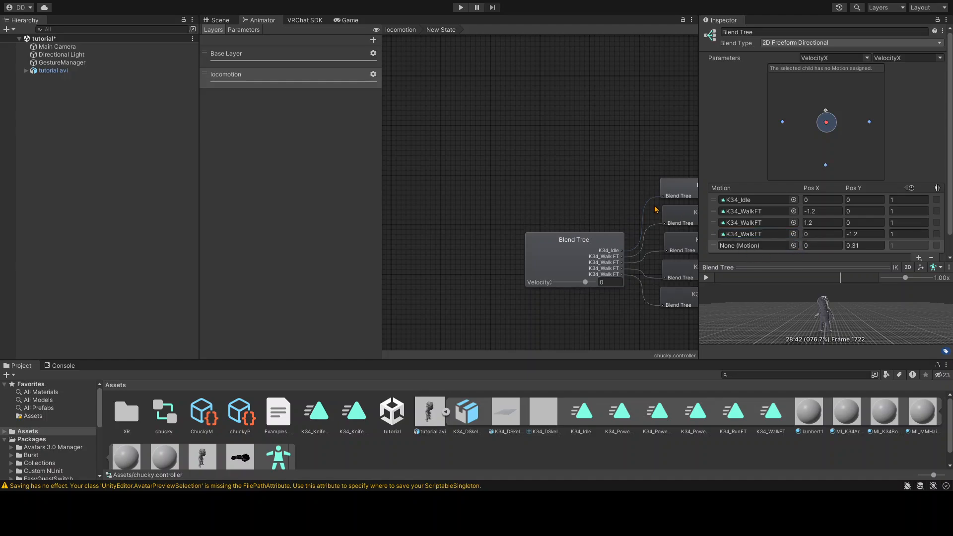
pyautogui.click(862, 243)
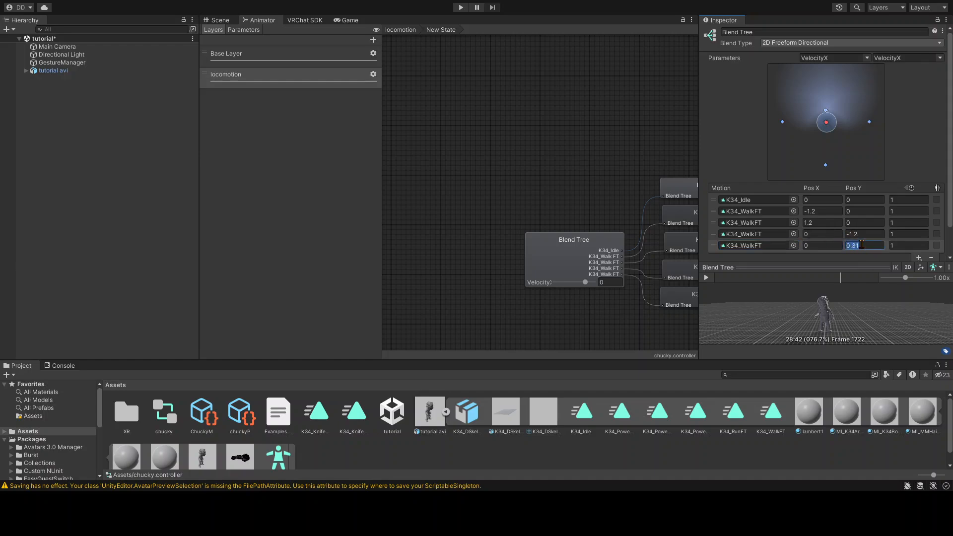
pyautogui.write('1.2')
pyautogui.press('Return')
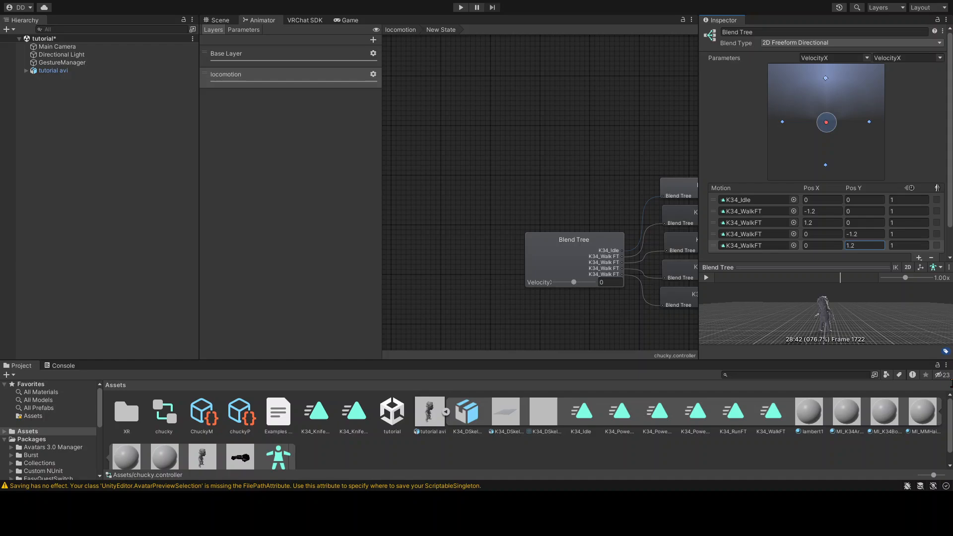
# Step: Try a speed of 3 on the fifth motion, preview the blend with the velocity slider at 1.2, and restore the speed to 1
pyautogui.click(901, 246)
pyautogui.moveTo(574, 283); pyautogui.dragTo(674, 295)
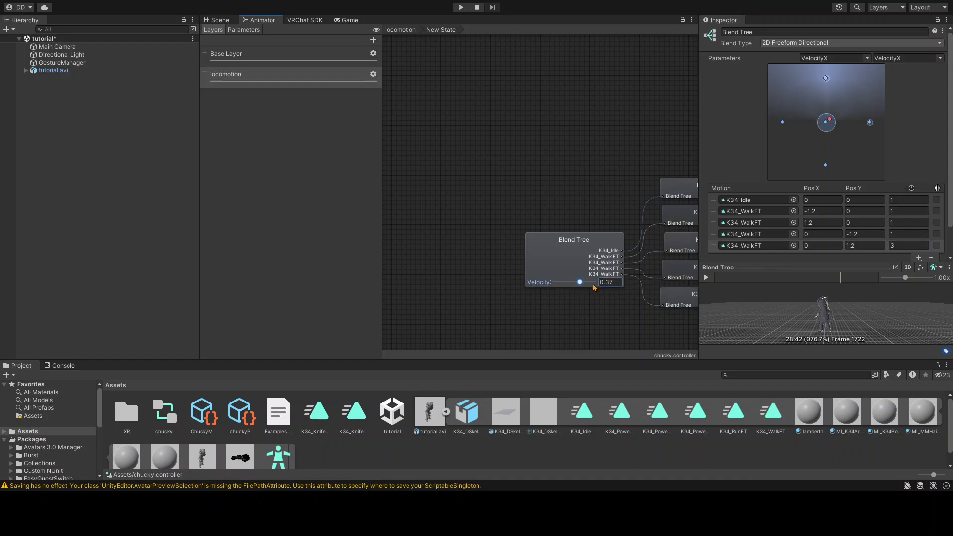
pyautogui.click(707, 278)
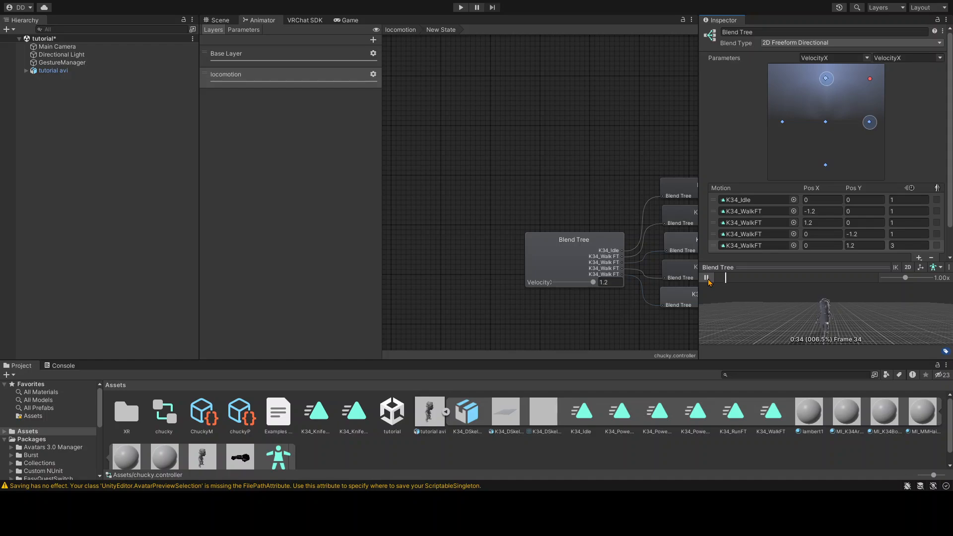
pyautogui.moveTo(841, 324)
pyautogui.mouseDown(button='right')
pyautogui.moveTo(858, 319)
pyautogui.moveTo(833, 294)
pyautogui.moveTo(851, 324)
pyautogui.mouseUp(button='right')
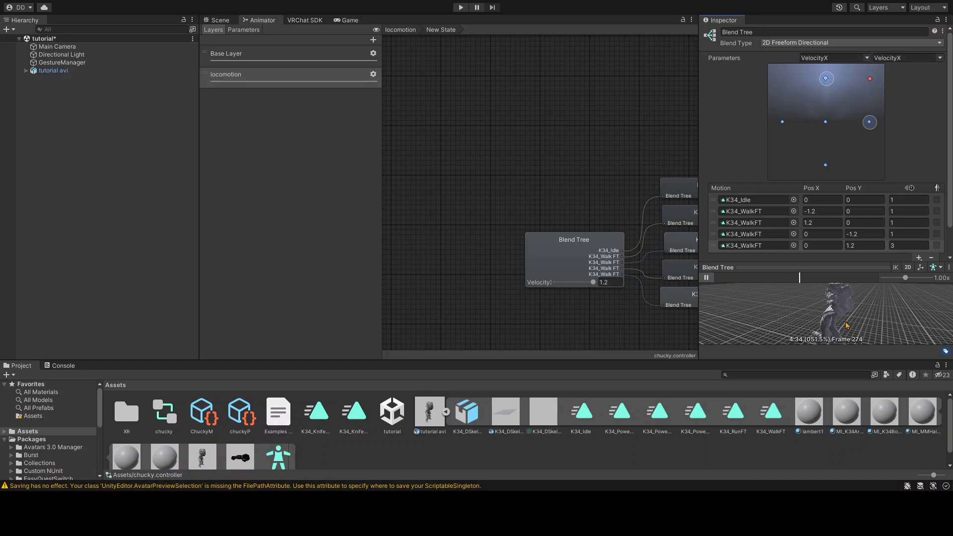
pyautogui.click(706, 278)
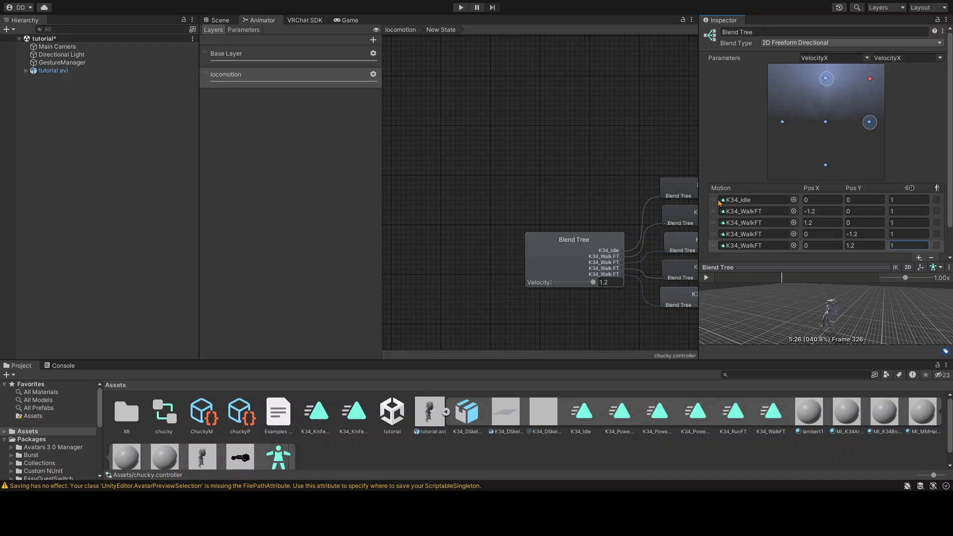
pyautogui.click(707, 278)
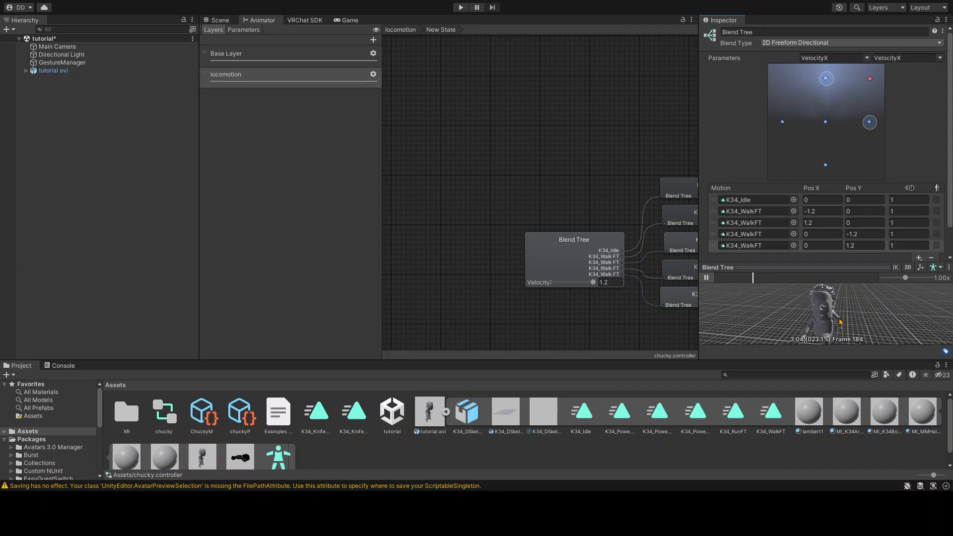
pyautogui.click(707, 278)
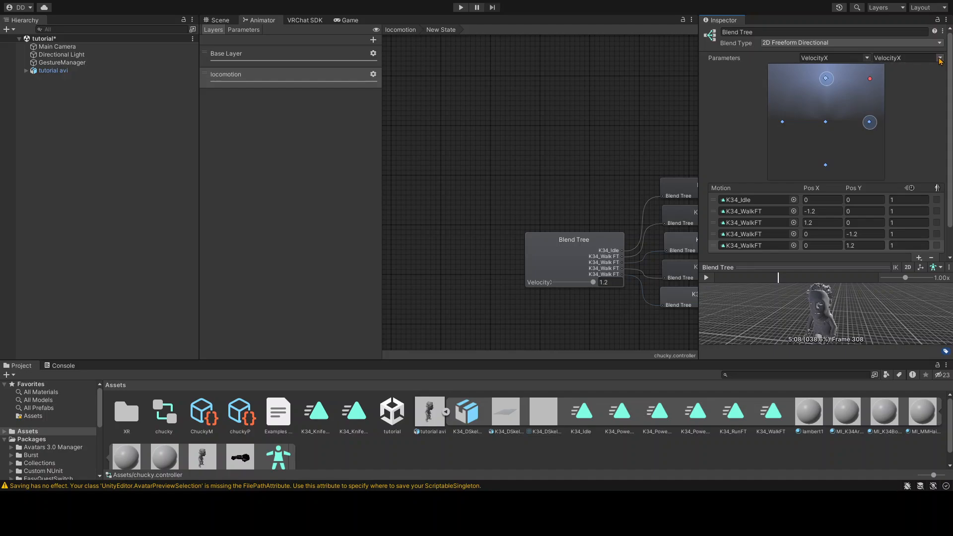
# Step: Add another bool parameter to the chucky controller, enter the name VelocityZ, and select the original VelocityZ parameter
pyautogui.click(323, 107)
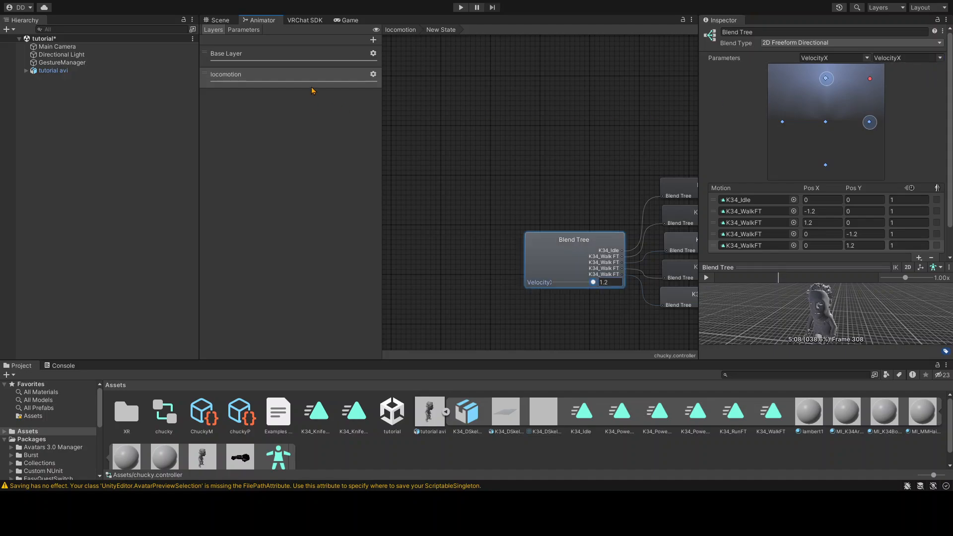
pyautogui.click(244, 29)
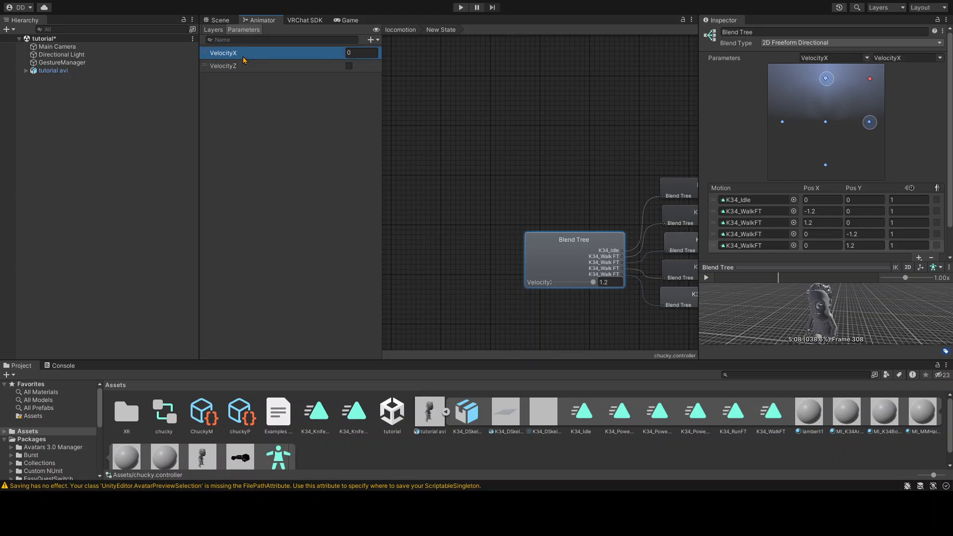
pyautogui.click(378, 40)
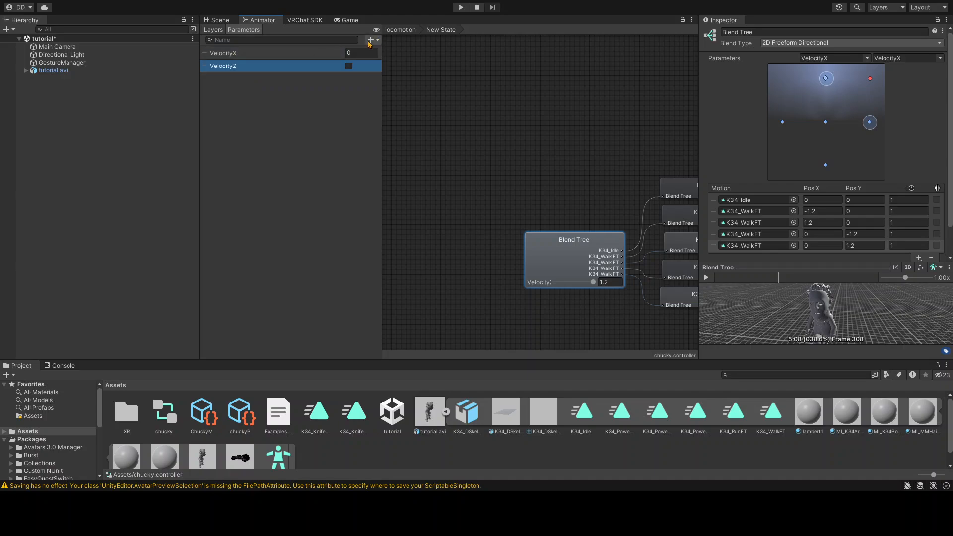
pyautogui.click(376, 69)
pyautogui.write('VelocityZ')
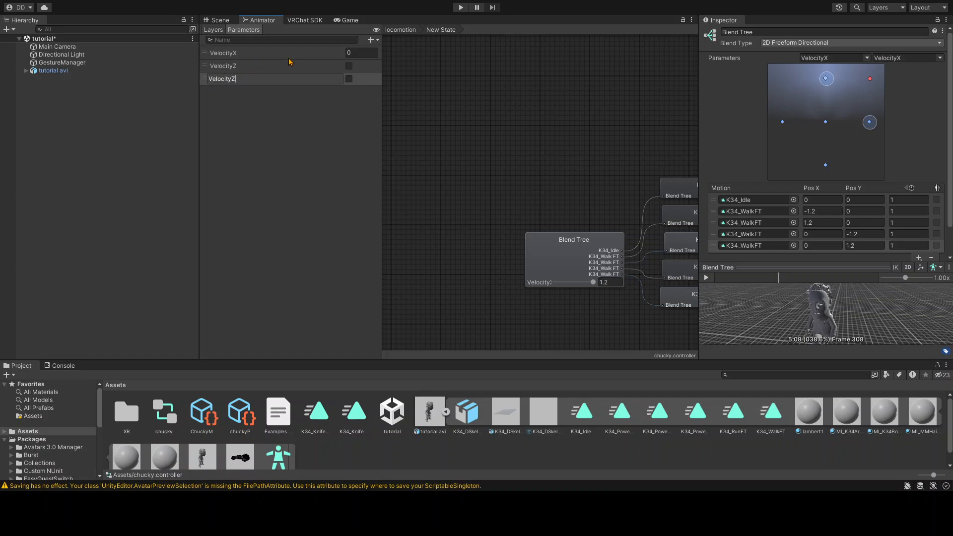
pyautogui.press('Return')
pyautogui.click(241, 67)
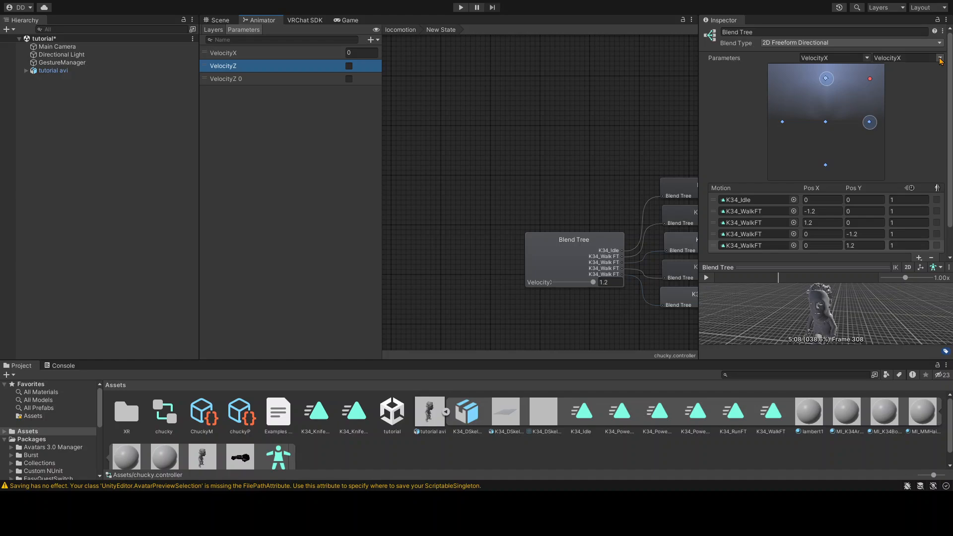
# Step: Delete the original VelocityZ parameter and rename the remaining VelocityZ 0 parameter as VelocityZ
pyautogui.click(281, 79)
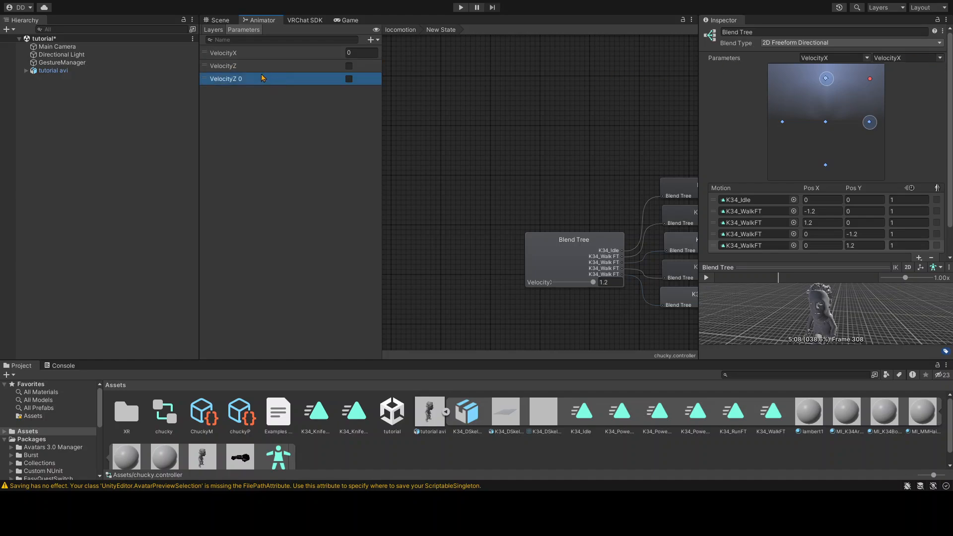
pyautogui.click(258, 72)
pyautogui.press('Delete')
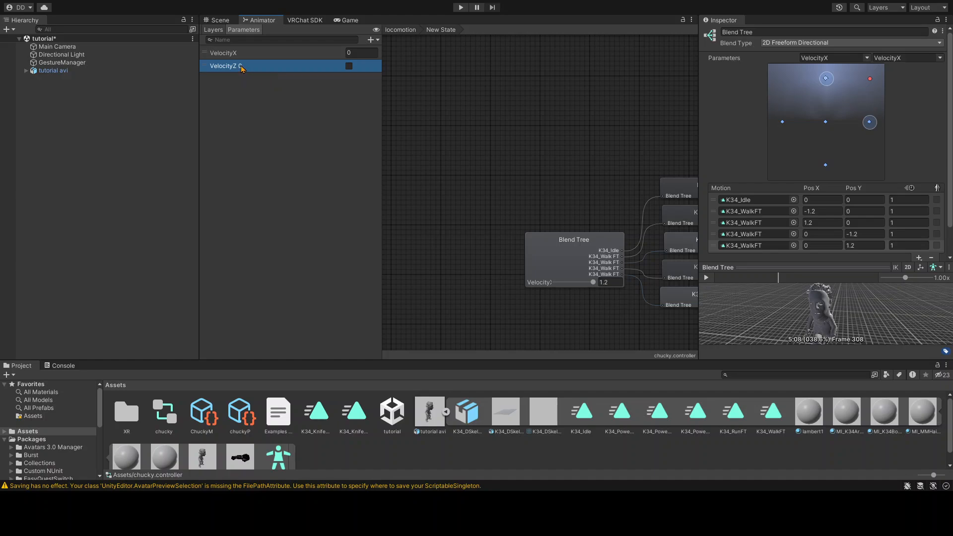
pyautogui.doubleClick(243, 66)
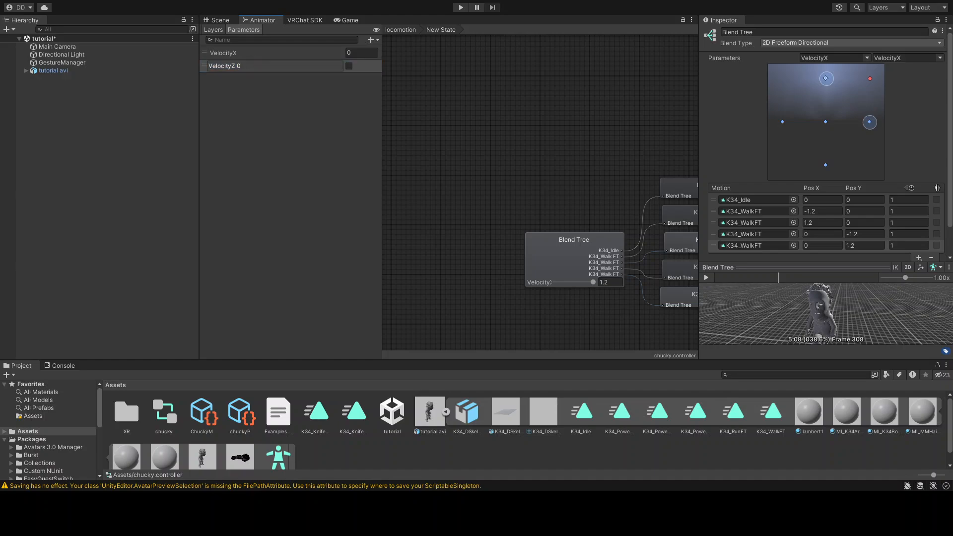
pyautogui.press('Return')
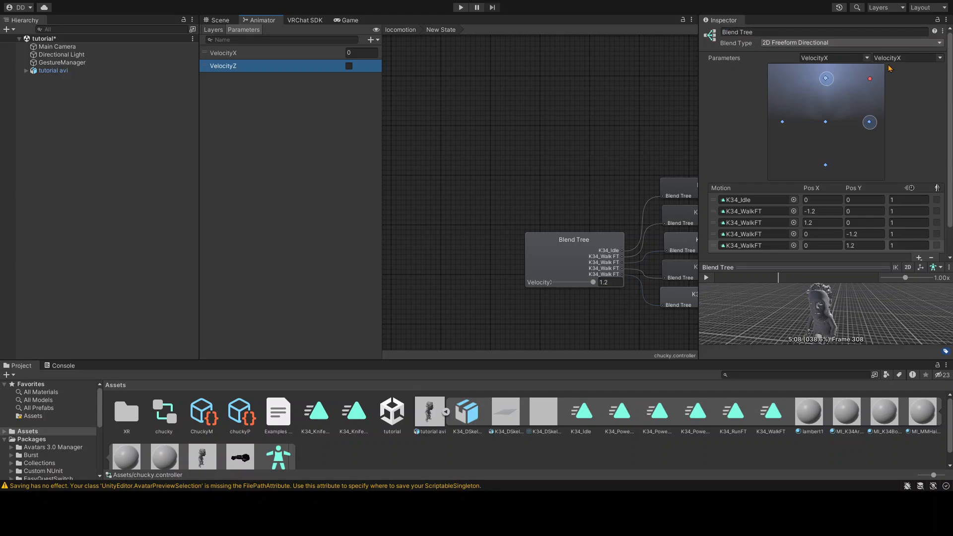
# Step: Try the 2D Simple Directional blend type, check the available blend parameters, and restore 2D Freeform Directional
pyautogui.click(867, 58)
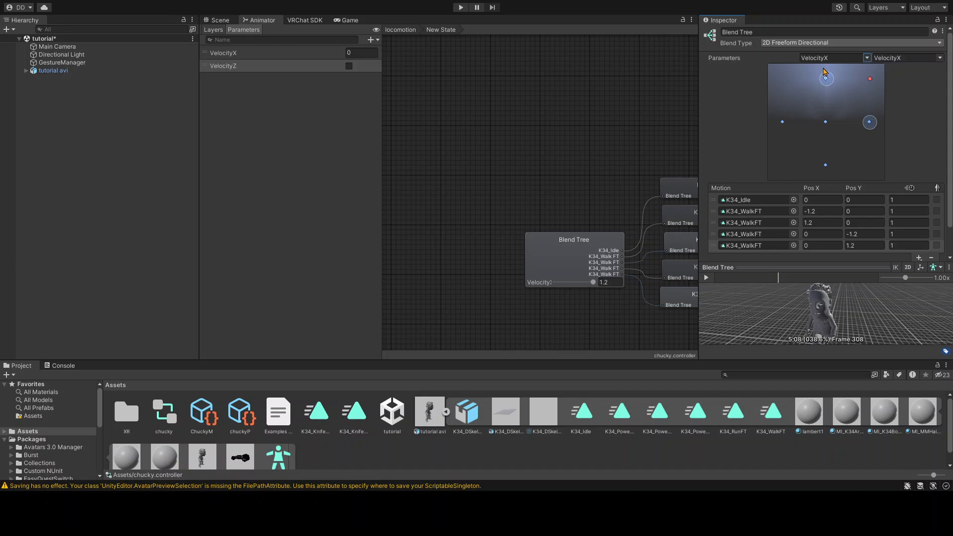
pyautogui.click(824, 43)
pyautogui.click(827, 64)
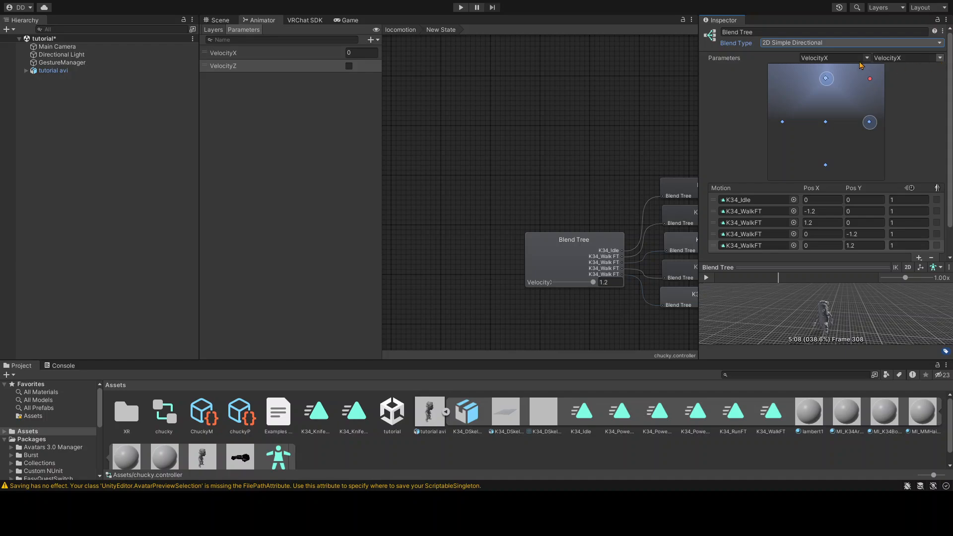
pyautogui.click(846, 53)
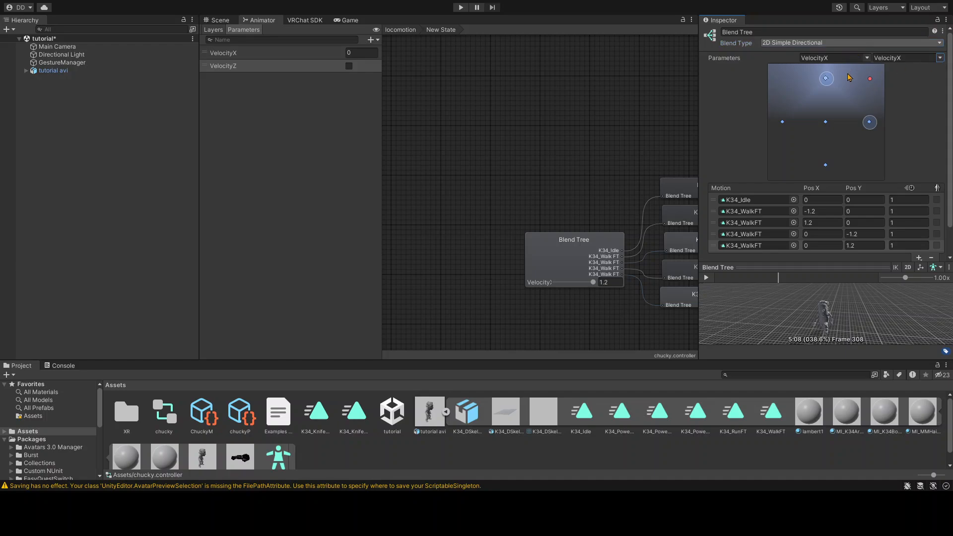
pyautogui.click(848, 74)
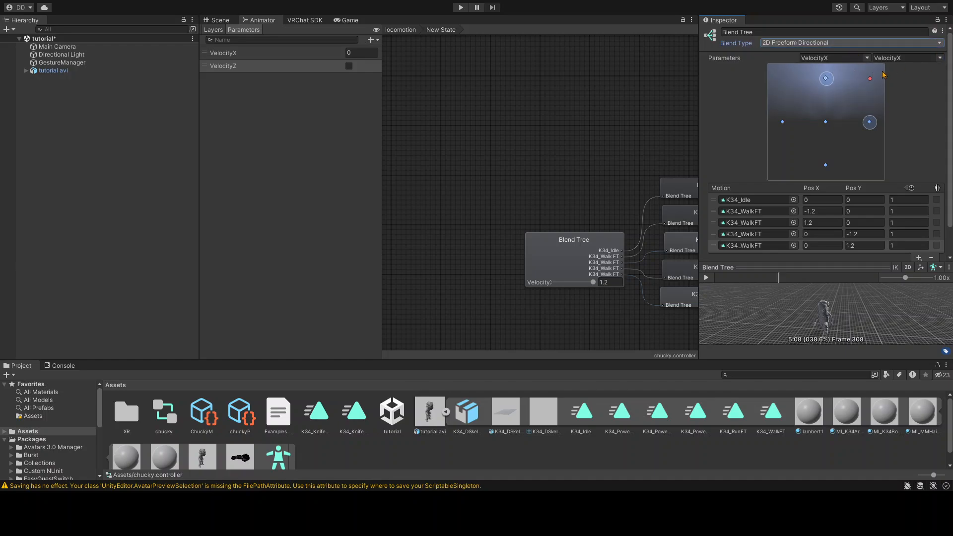
pyautogui.click(940, 57)
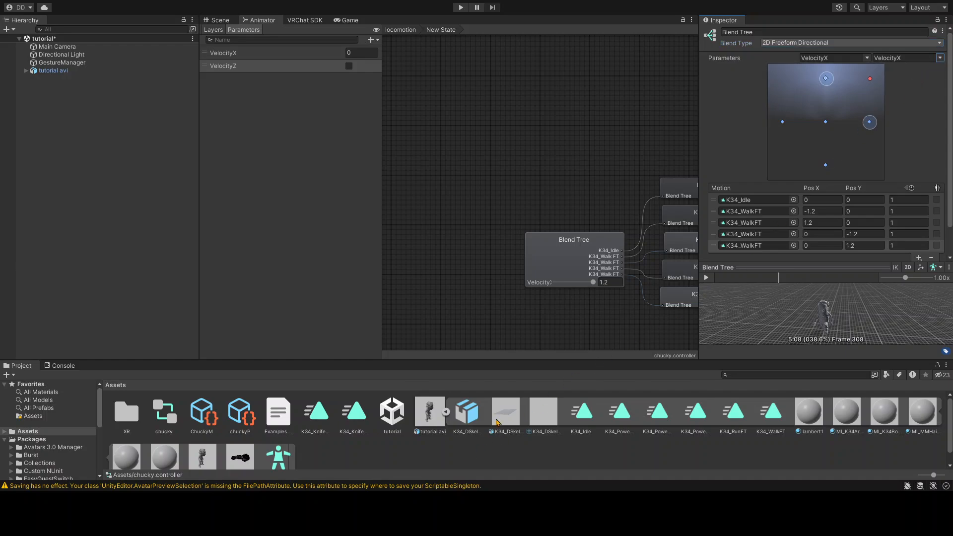
# Step: Assign the chucky controller to the Animator of the tutorial avi scene object and add a VRC Avatar Descriptor component
pyautogui.click(433, 433)
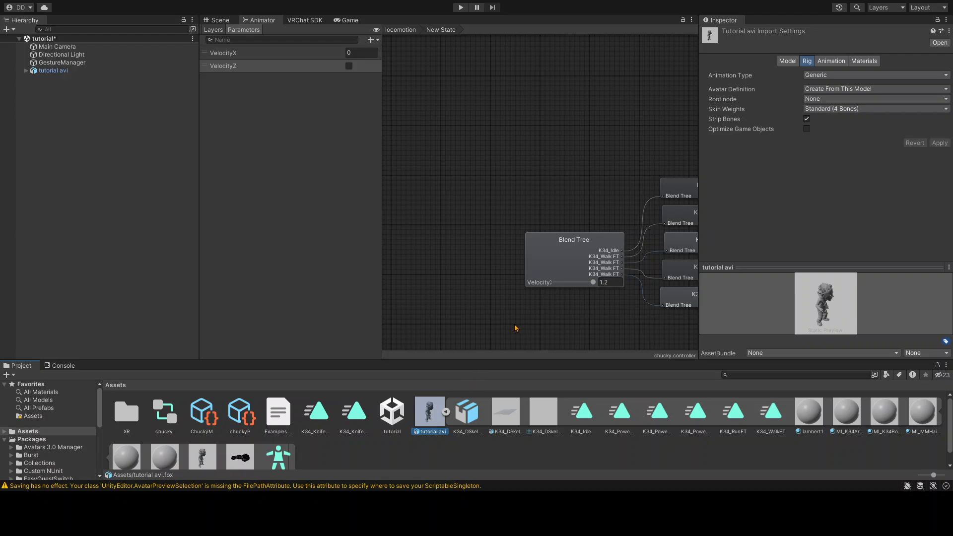
pyautogui.click(66, 72)
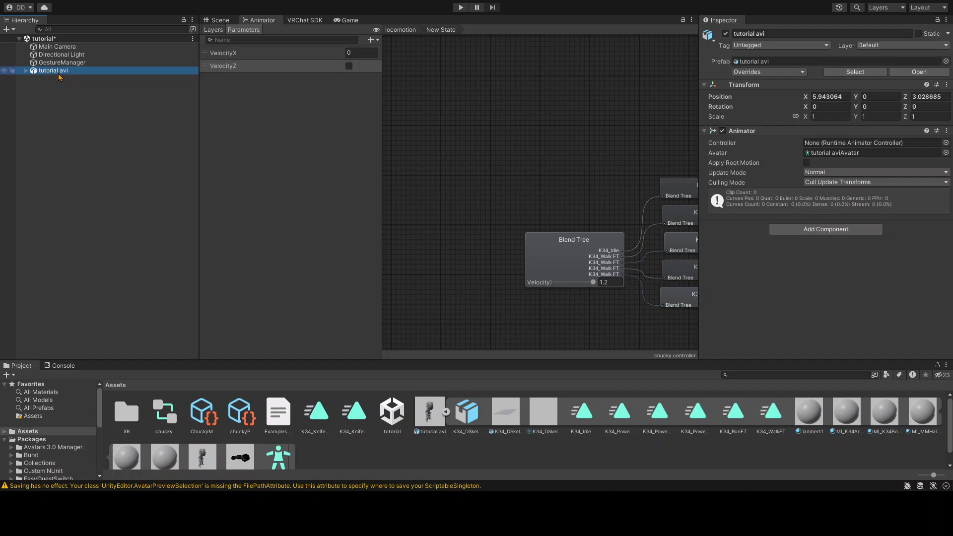
pyautogui.click(447, 412)
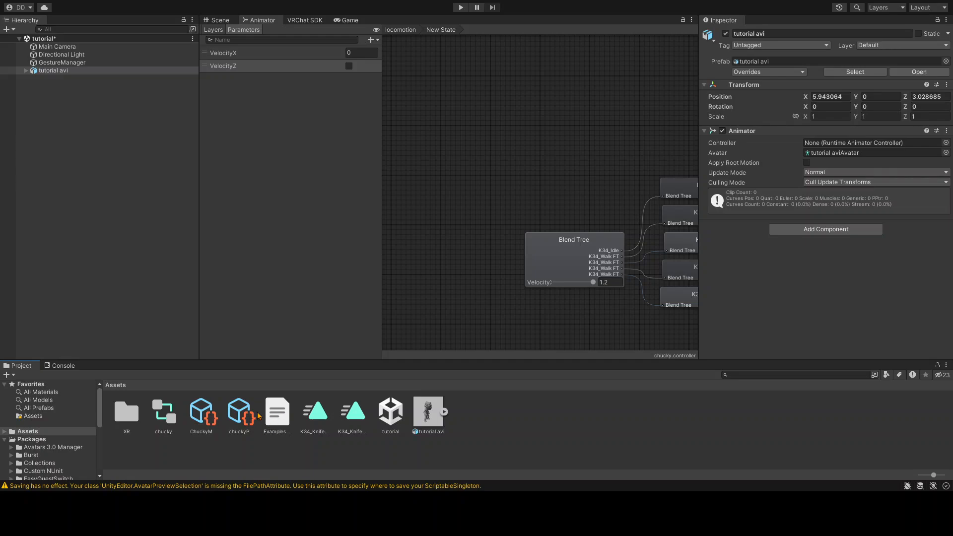
pyautogui.click(165, 421)
pyautogui.moveTo(165, 421); pyautogui.dragTo(826, 144)
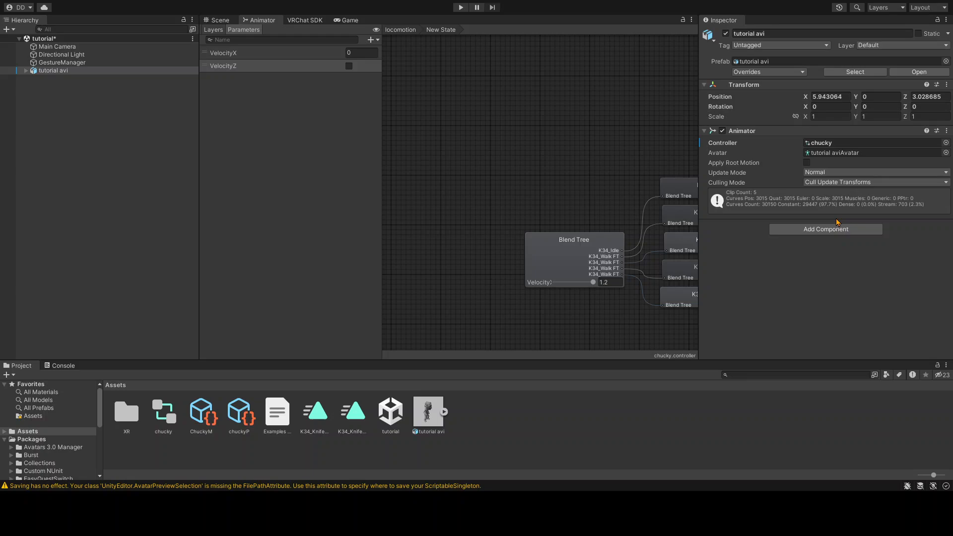
pyautogui.click(818, 270)
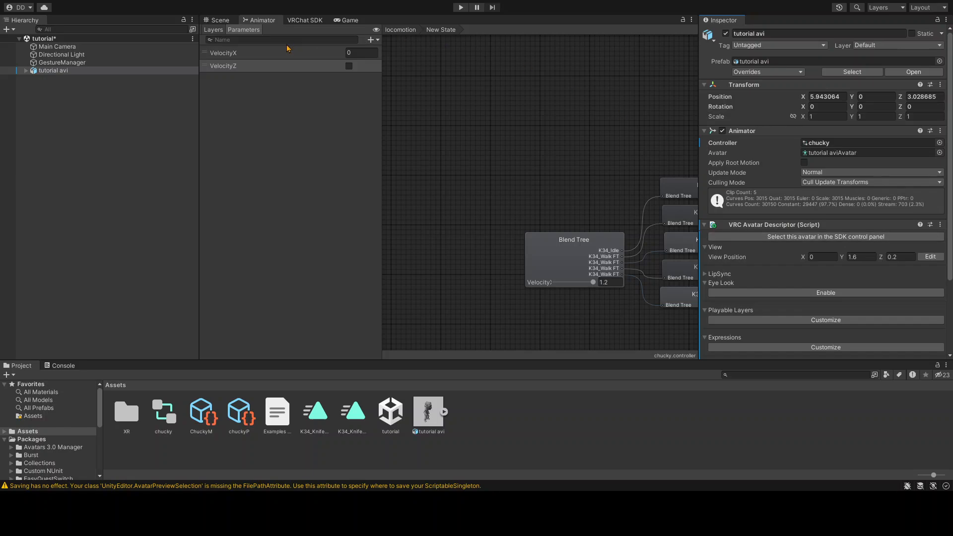
# Step: Show the avatar in the Scene view from the right side in orthographic projection with the Move tool active
pyautogui.click(214, 30)
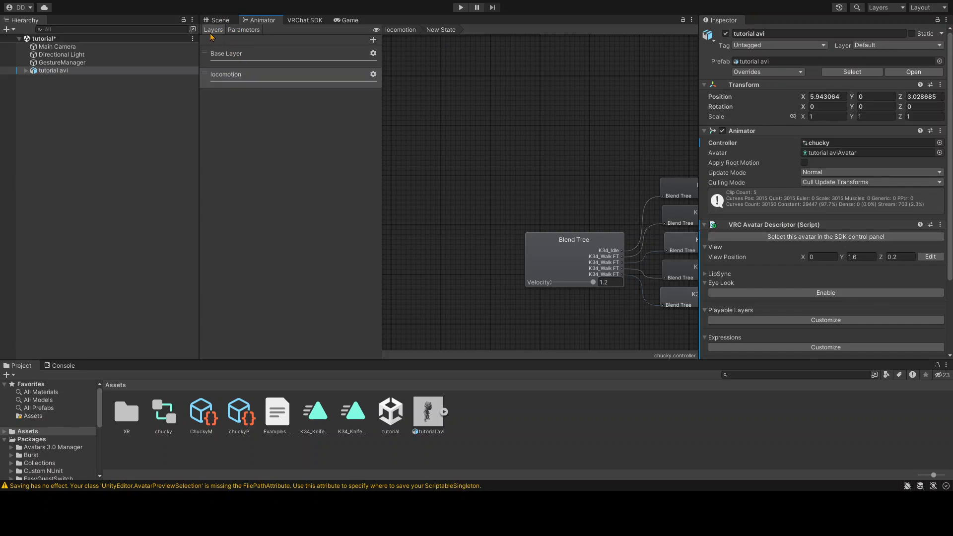
pyautogui.click(221, 20)
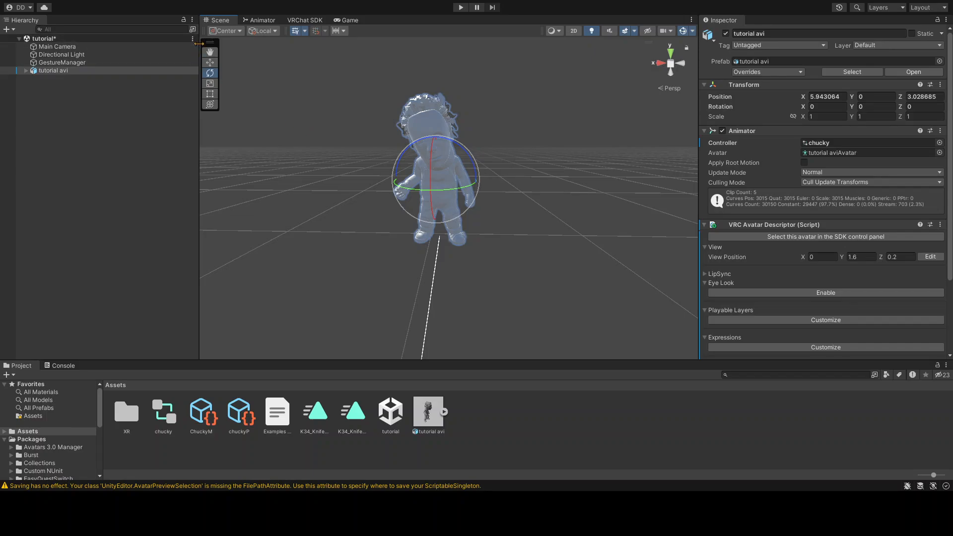
pyautogui.click(211, 64)
pyautogui.moveTo(312, 124); pyautogui.dragTo(326, 132, button='middle')
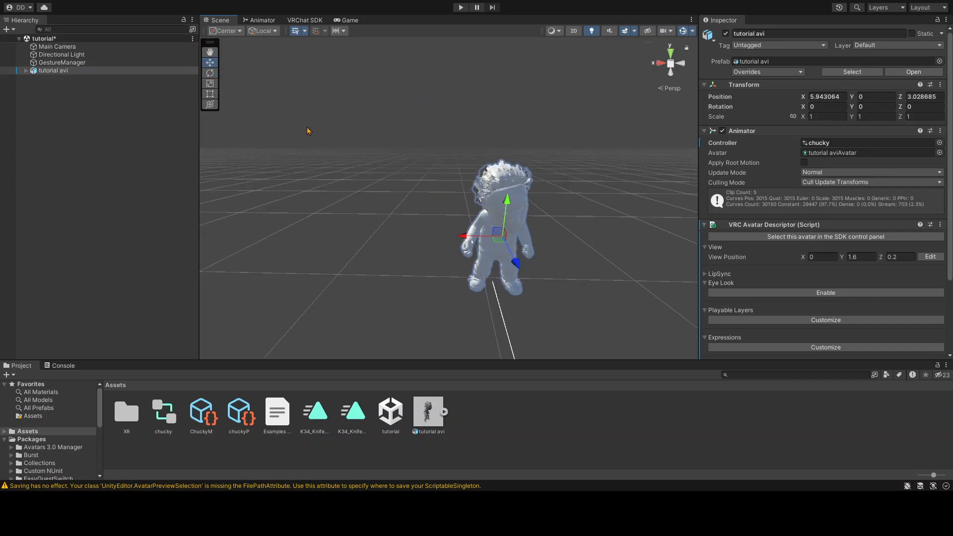
pyautogui.click(660, 63)
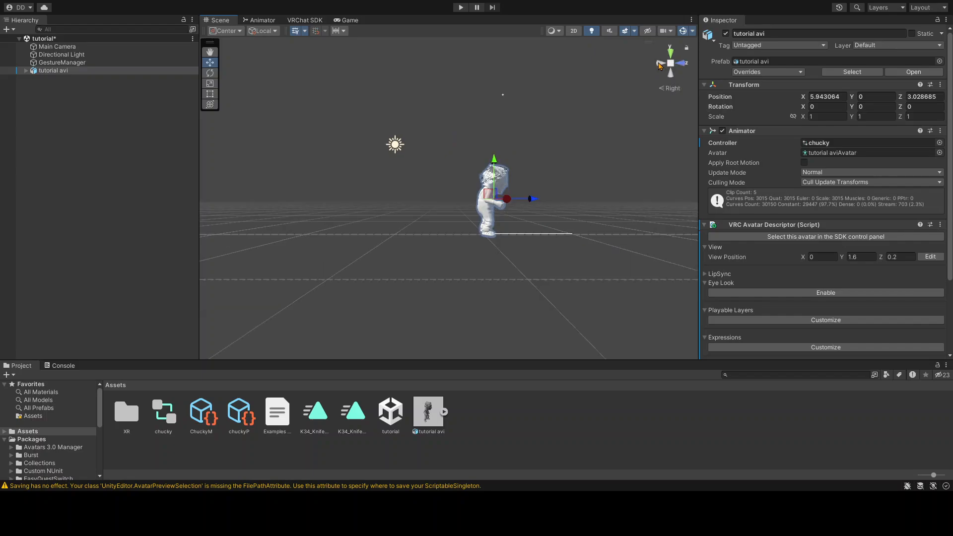
pyautogui.moveTo(467, 100); pyautogui.dragTo(440, 112, button='middle')
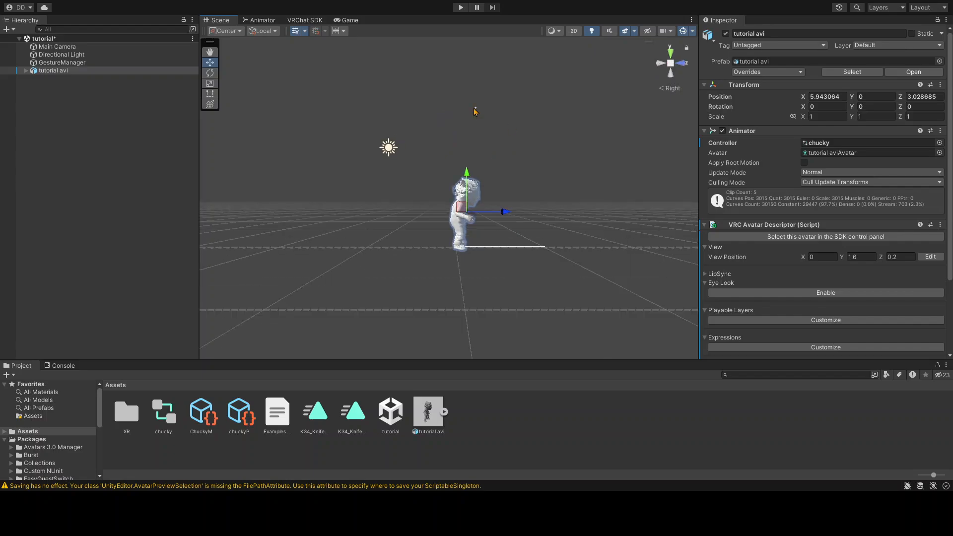
pyautogui.scroll(3, 481, 113)
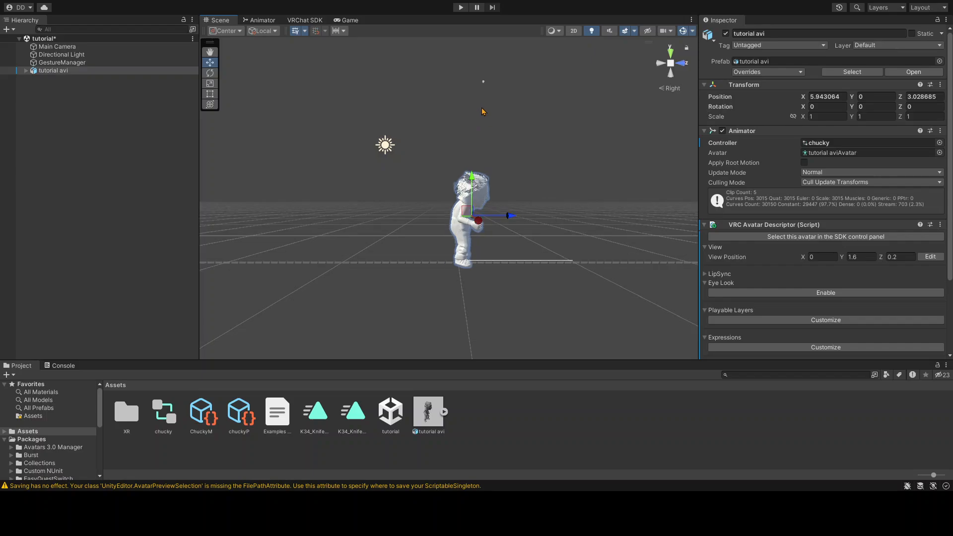
pyautogui.moveTo(479, 102); pyautogui.dragTo(472, 121, button='middle')
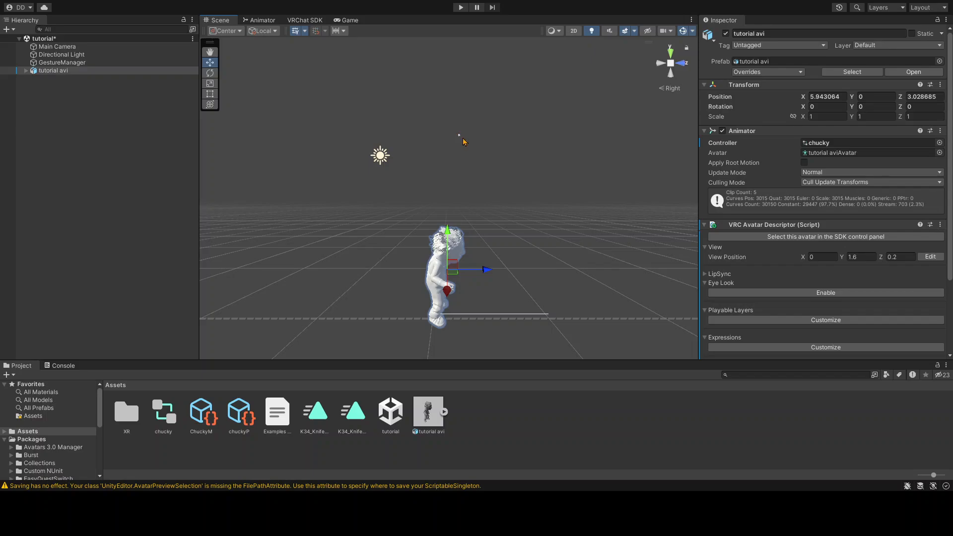
pyautogui.click(670, 65)
pyautogui.click(671, 64)
pyautogui.click(671, 63)
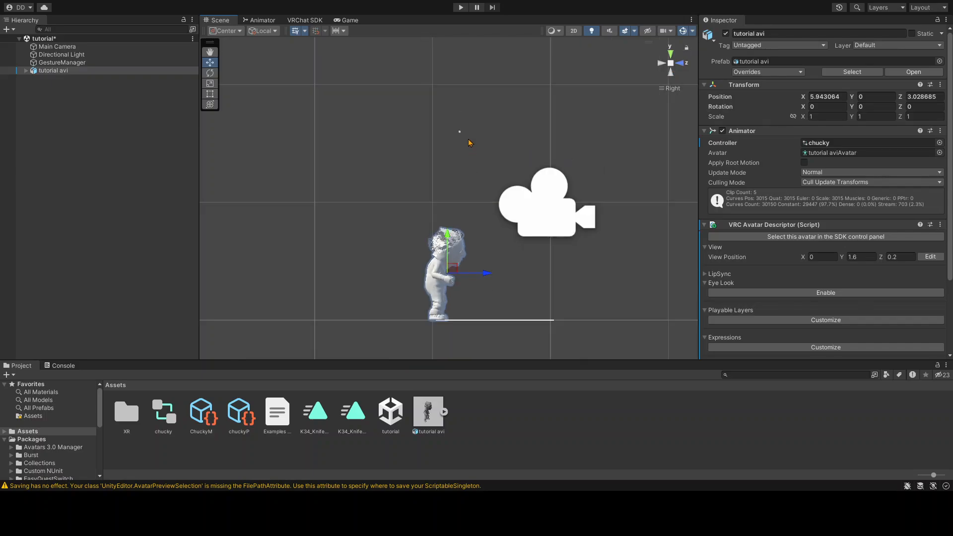
pyautogui.click(670, 64)
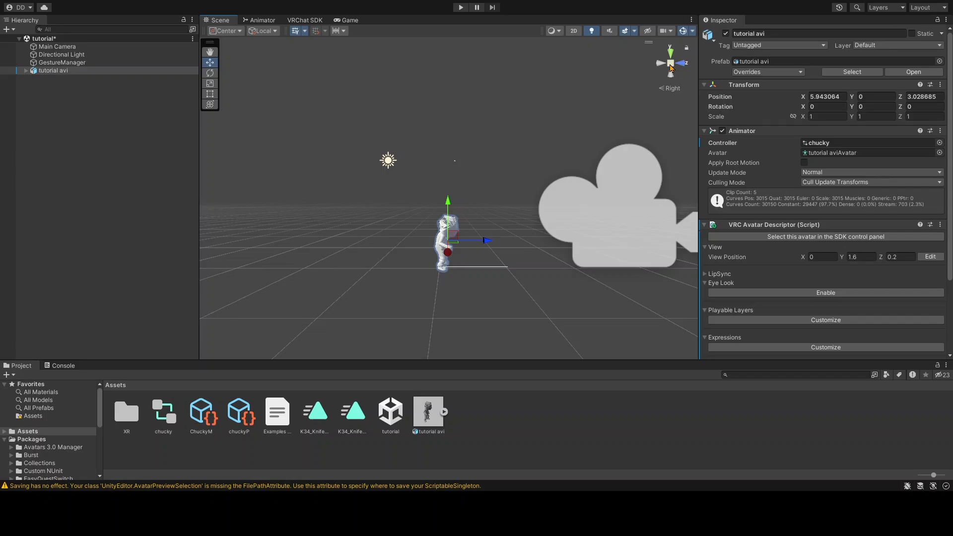
pyautogui.click(670, 65)
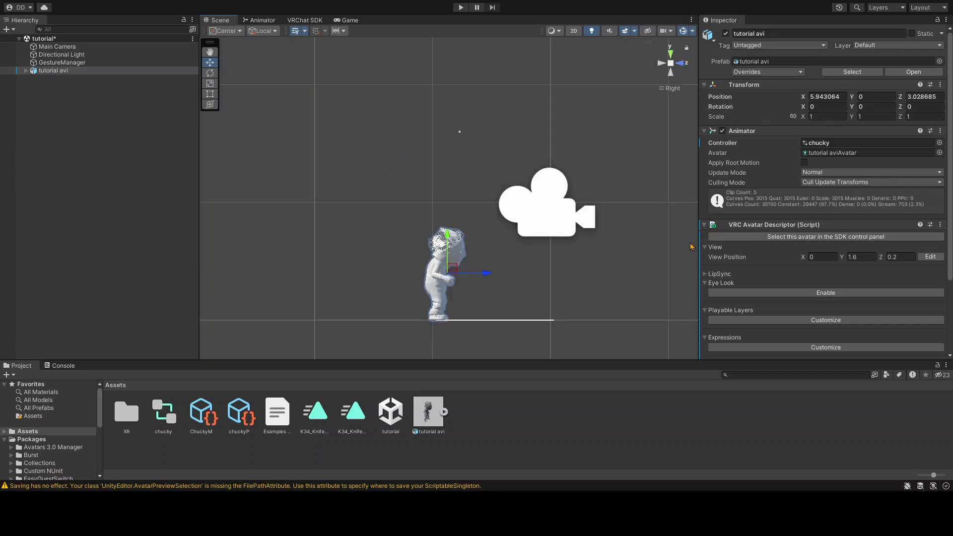
# Step: Edit the avatar descriptor's view position in the side view, moving it to about Y 1.03 and Z -0.66
pyautogui.click(930, 257)
pyautogui.scroll(-2, 235, 142)
pyautogui.scroll(-2, 235, 142)
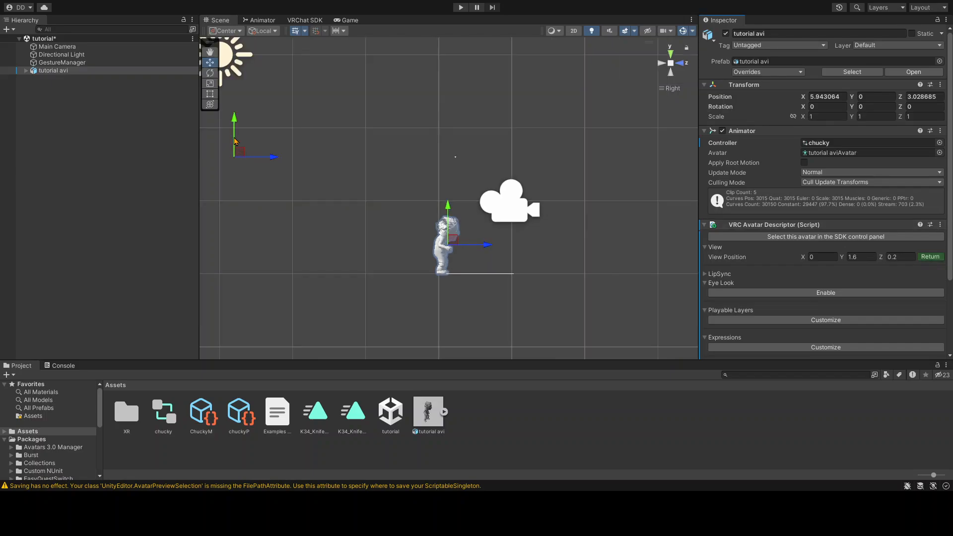
pyautogui.moveTo(236, 142); pyautogui.dragTo(231, 204)
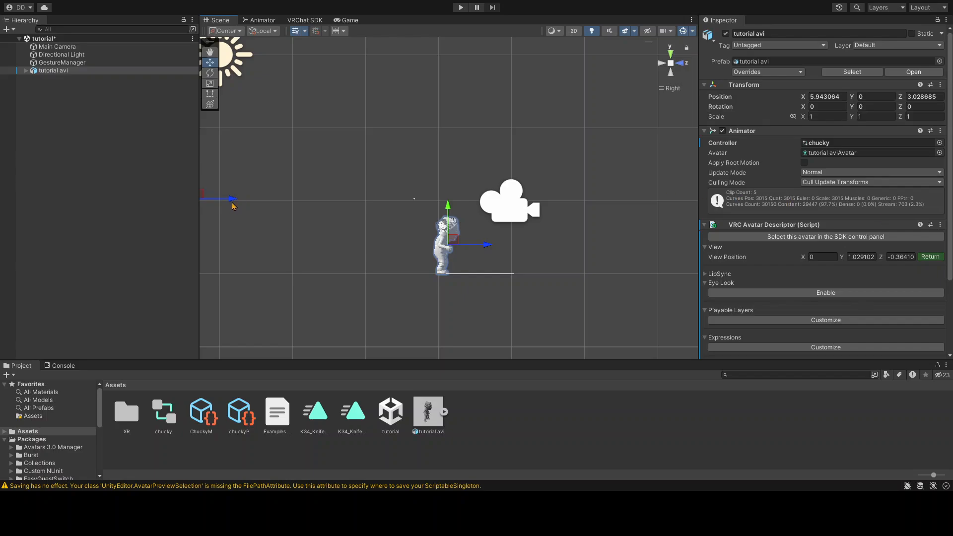
pyautogui.moveTo(203, 199)
pyautogui.mouseDown()
pyautogui.moveTo(258, 211)
pyautogui.moveTo(209, 210)
pyautogui.mouseUp()
pyautogui.click(931, 257)
pyautogui.scroll(2, 432, 242)
pyautogui.scroll(2, 433, 241)
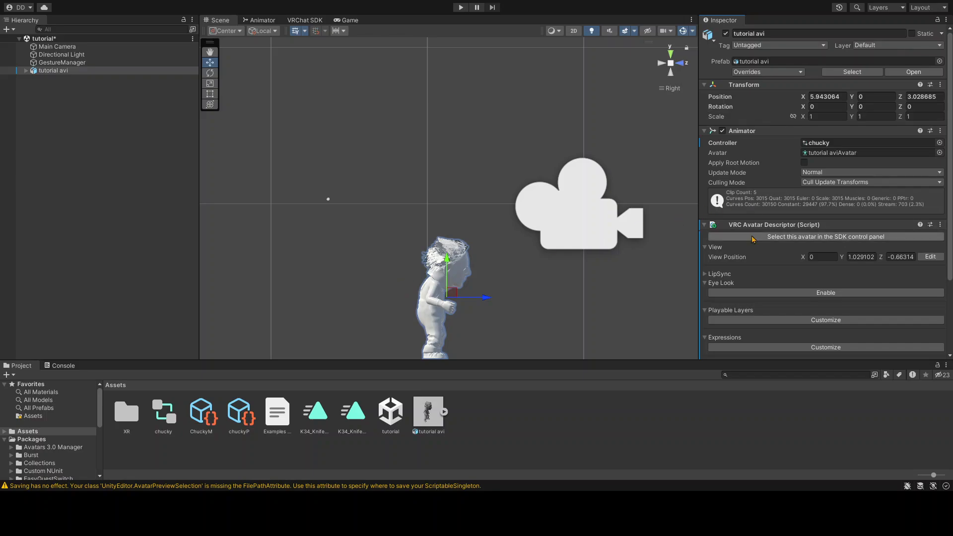
# Step: Shift the avatar descriptor's view position sideways to about X 0.043 in the front view and finish editing it
pyautogui.click(682, 63)
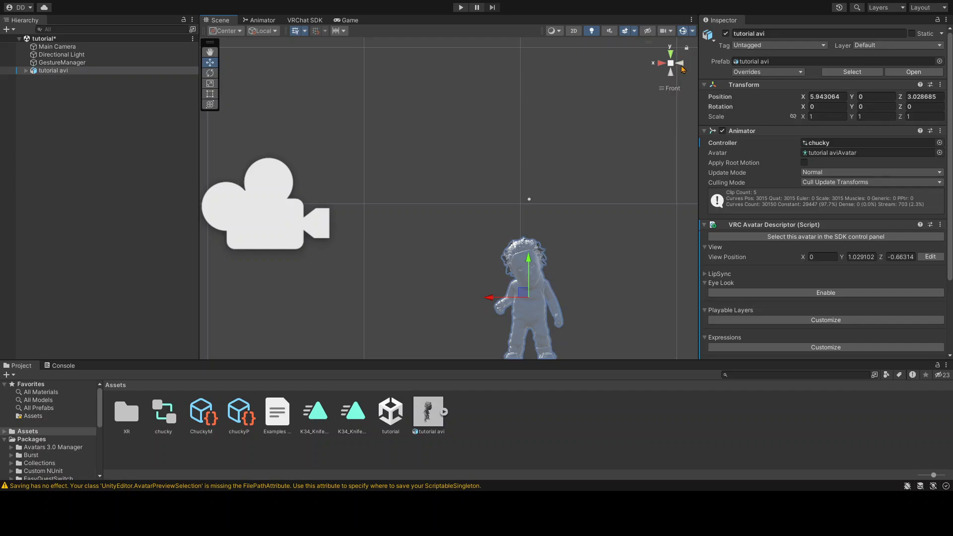
pyautogui.click(930, 257)
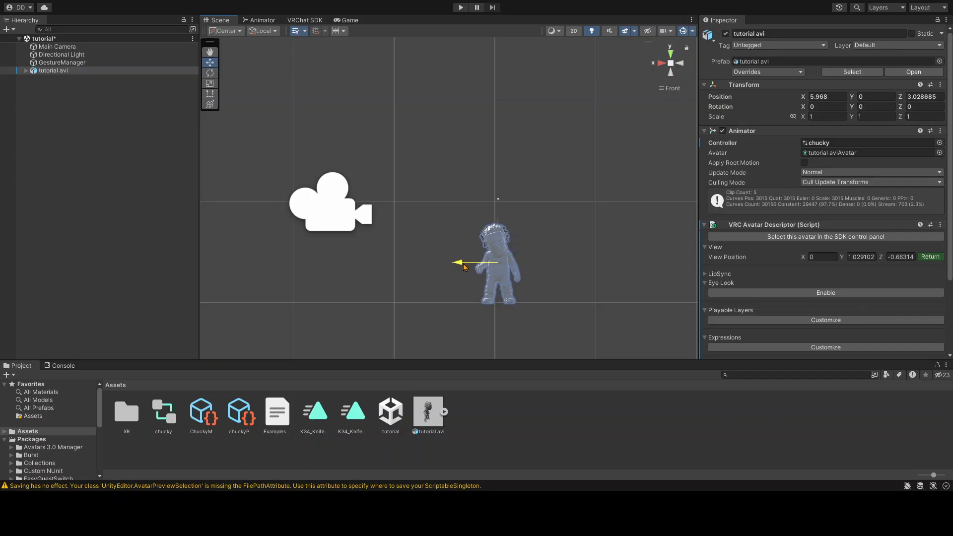
pyautogui.click(661, 63)
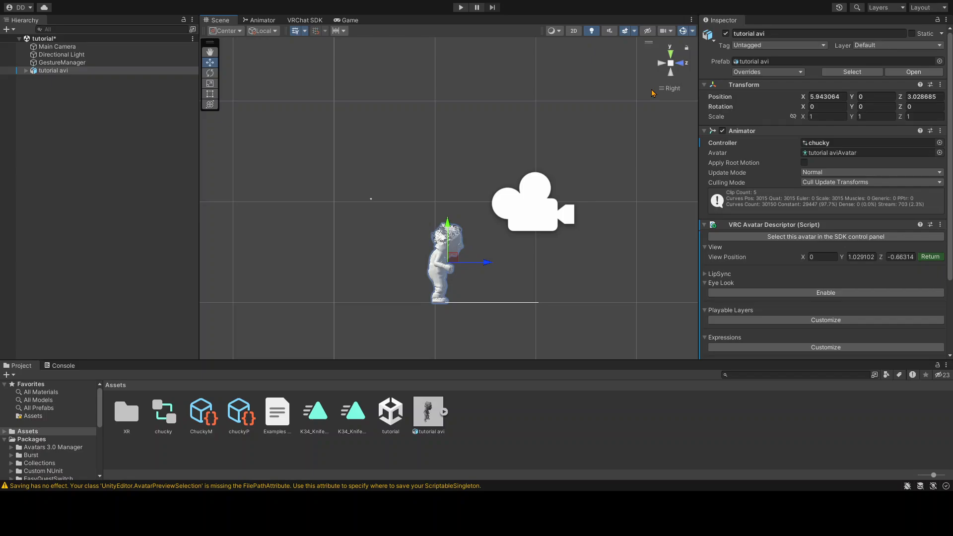
pyautogui.click(680, 63)
pyautogui.scroll(-2, 627, 200)
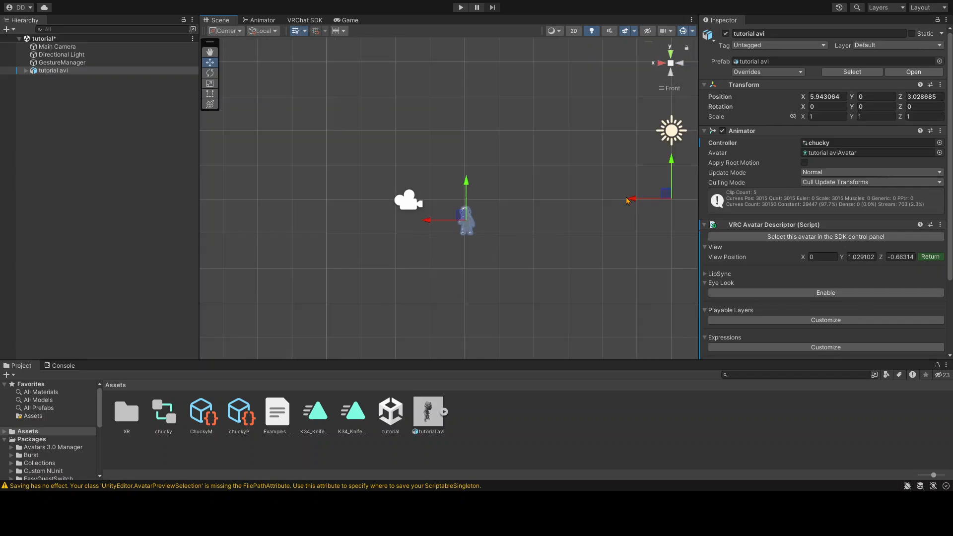
pyautogui.moveTo(631, 202); pyautogui.dragTo(621, 204)
pyautogui.scroll(1, 620, 204)
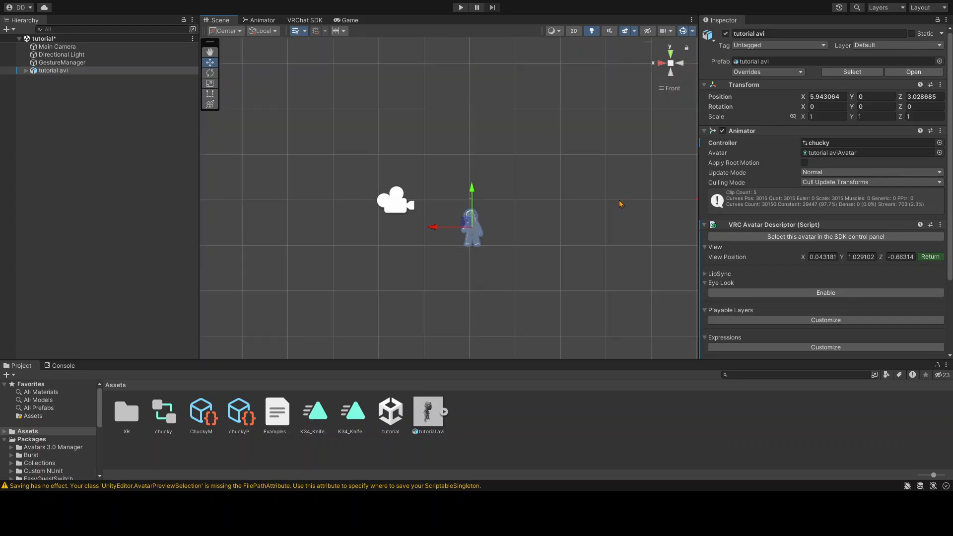
pyautogui.scroll(3, 620, 204)
pyautogui.scroll(2, 620, 204)
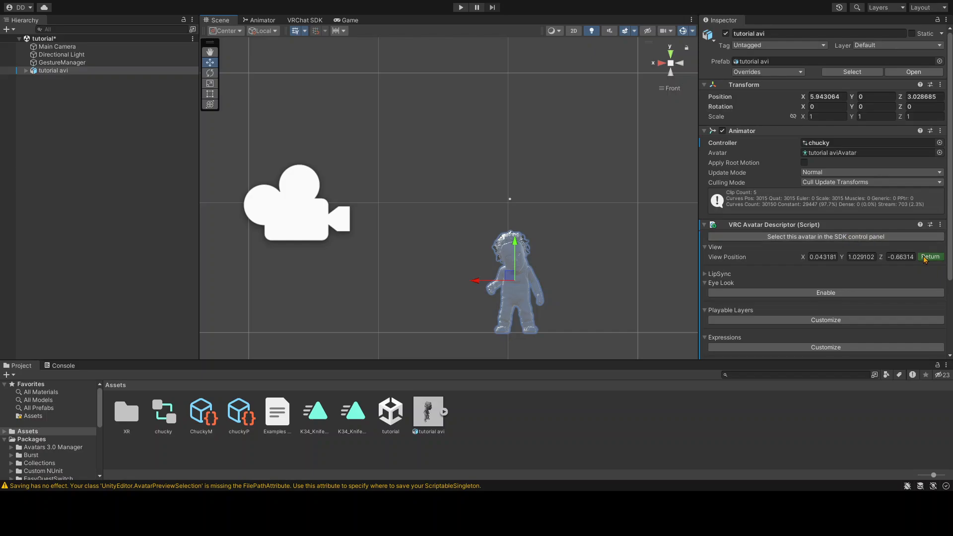
pyautogui.scroll(-3, 564, 202)
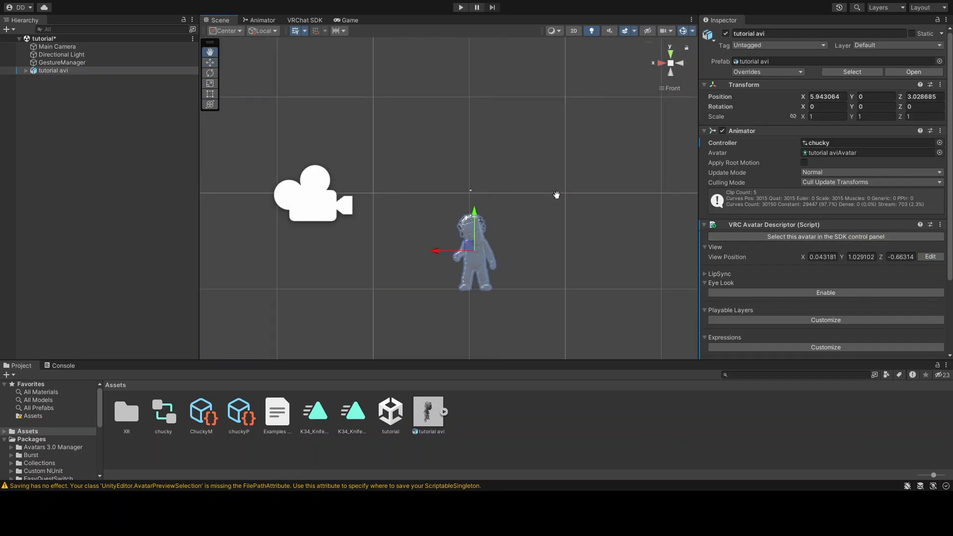
pyautogui.scroll(-3, 789, 223)
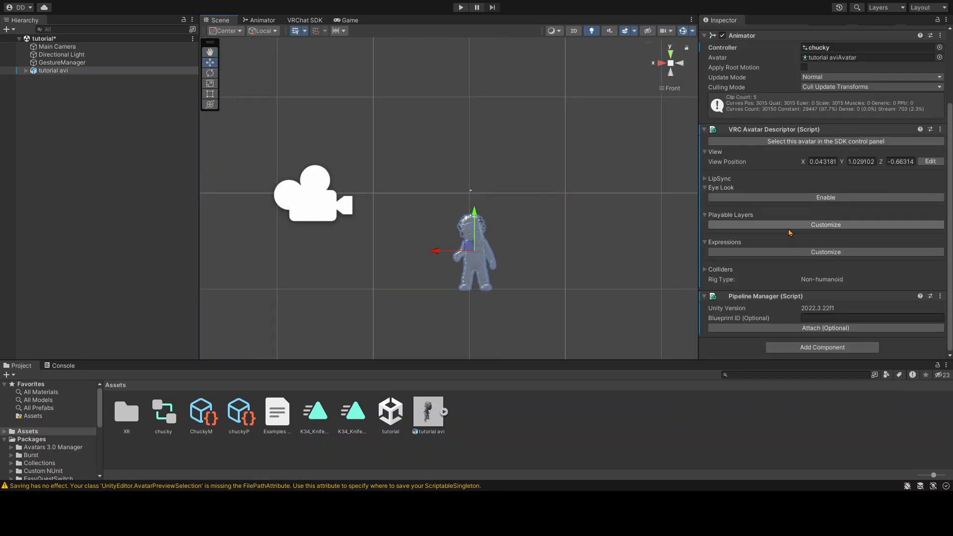
# Step: Customize the avatar descriptor's expressions, assigning ChuckyM as the menu and chuckyP as the parameters
pyautogui.click(759, 252)
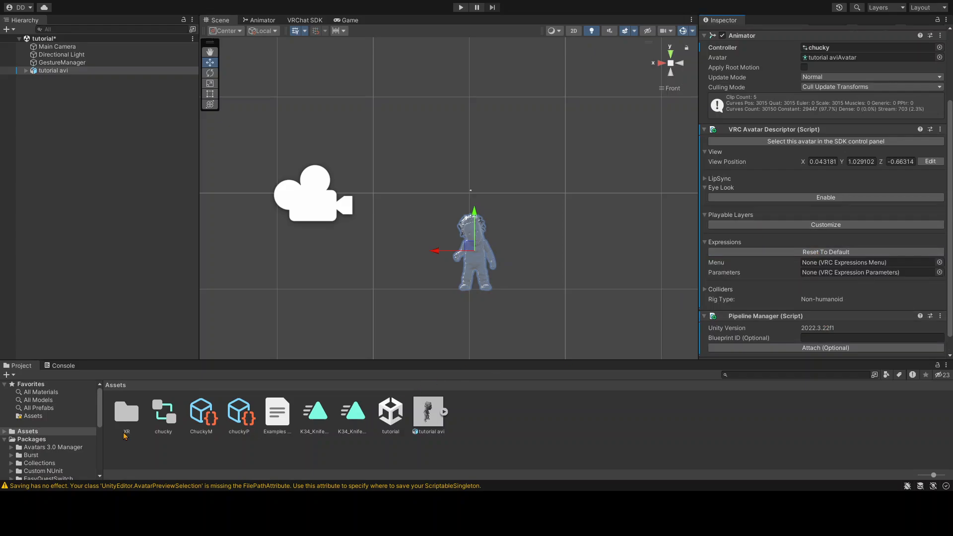
pyautogui.moveTo(217, 428); pyautogui.dragTo(817, 268)
pyautogui.moveTo(240, 424); pyautogui.dragTo(837, 279)
# Step: Customize the avatar descriptor's playable layers, assigning the chucky controller to the Base, Action and FX layers
pyautogui.click(820, 226)
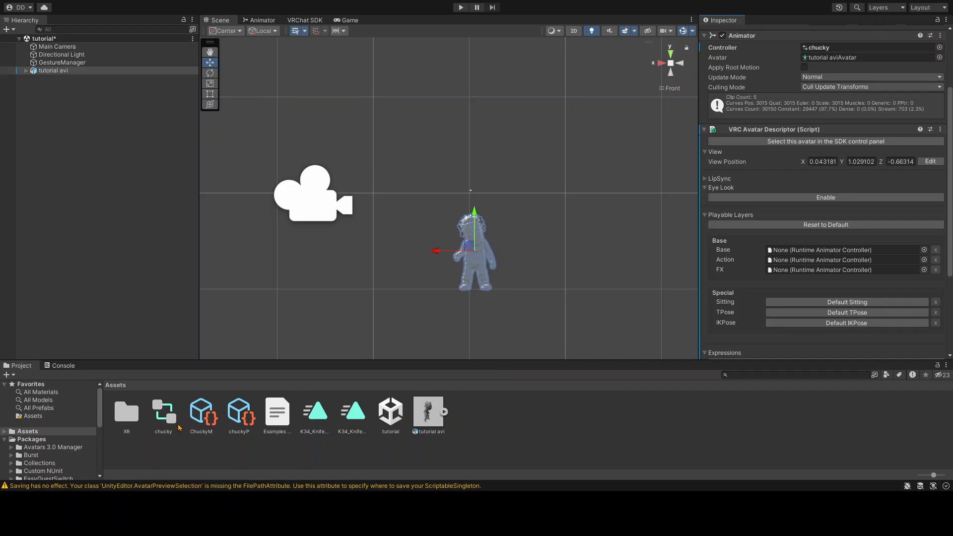
pyautogui.moveTo(166, 420); pyautogui.dragTo(795, 250)
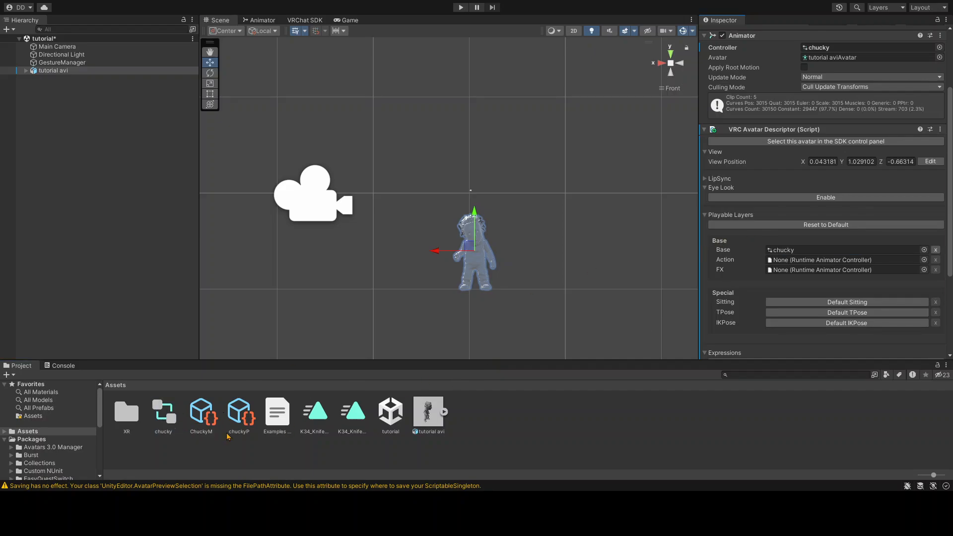
pyautogui.moveTo(169, 421); pyautogui.dragTo(794, 270)
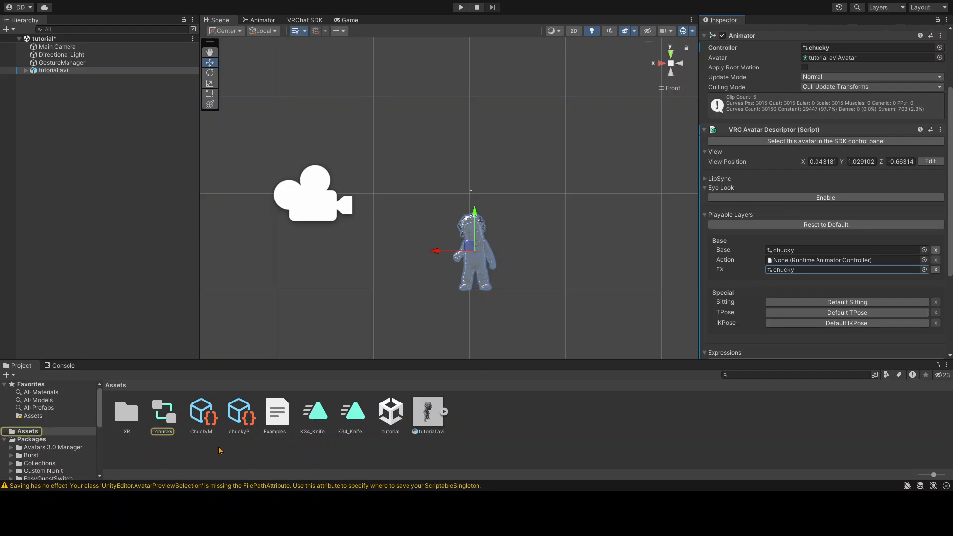
pyautogui.moveTo(168, 420); pyautogui.dragTo(787, 260)
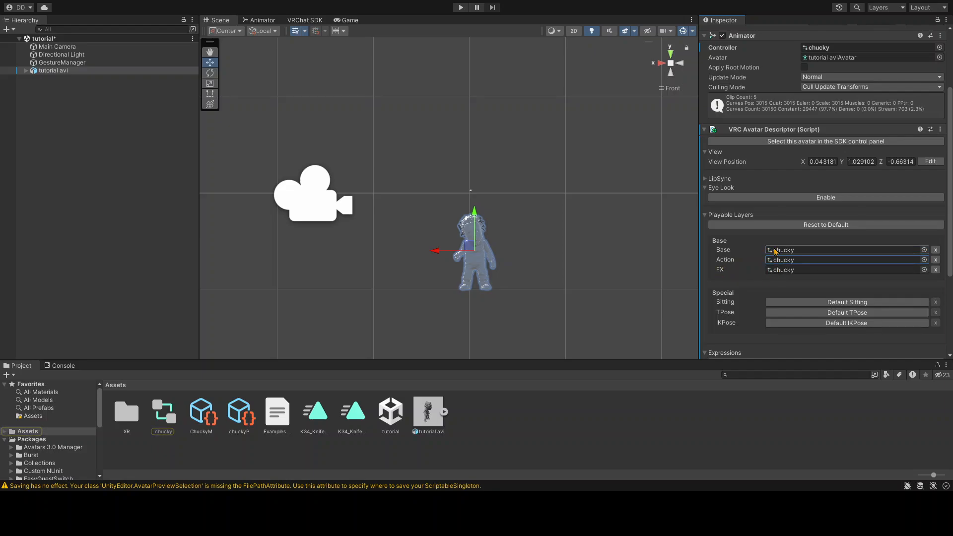
pyautogui.scroll(3, 776, 258)
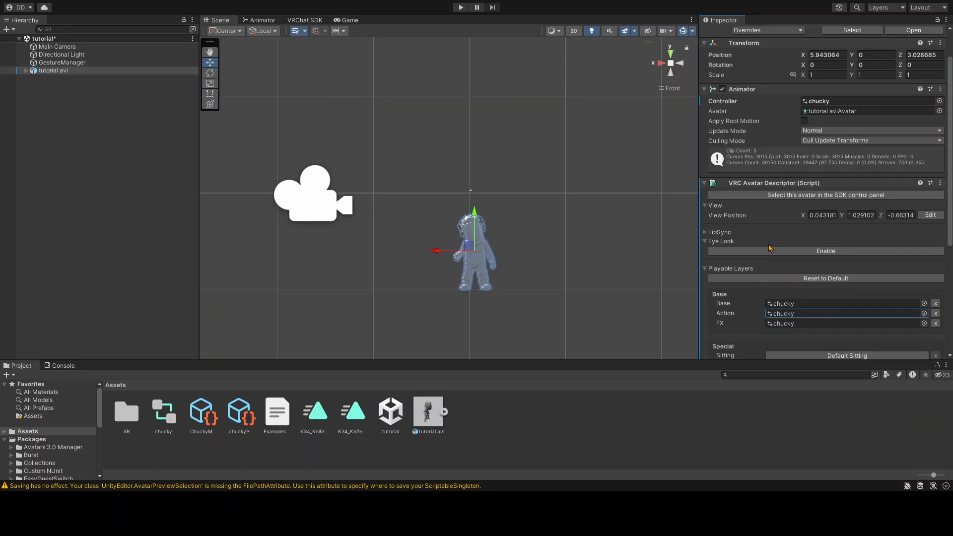
pyautogui.scroll(1, 734, 257)
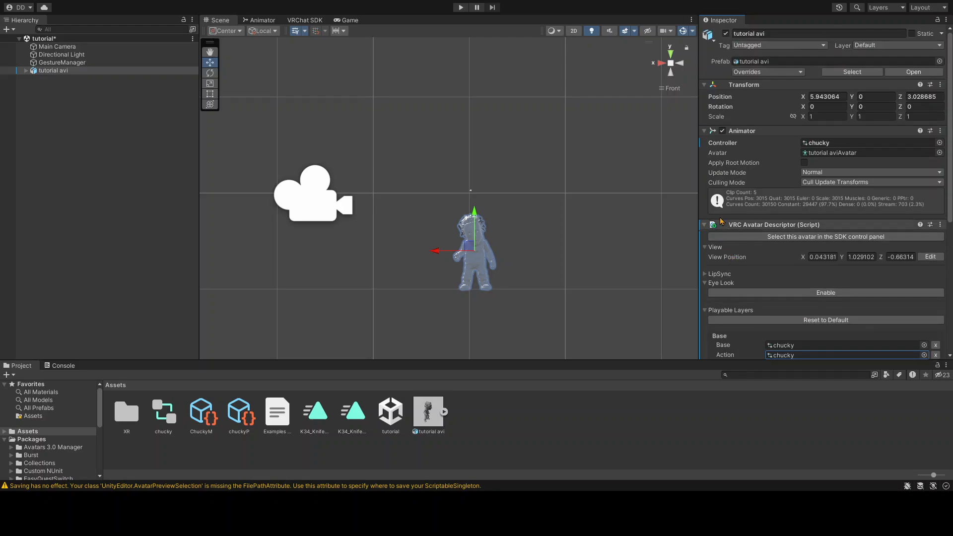
pyautogui.scroll(-8, 756, 189)
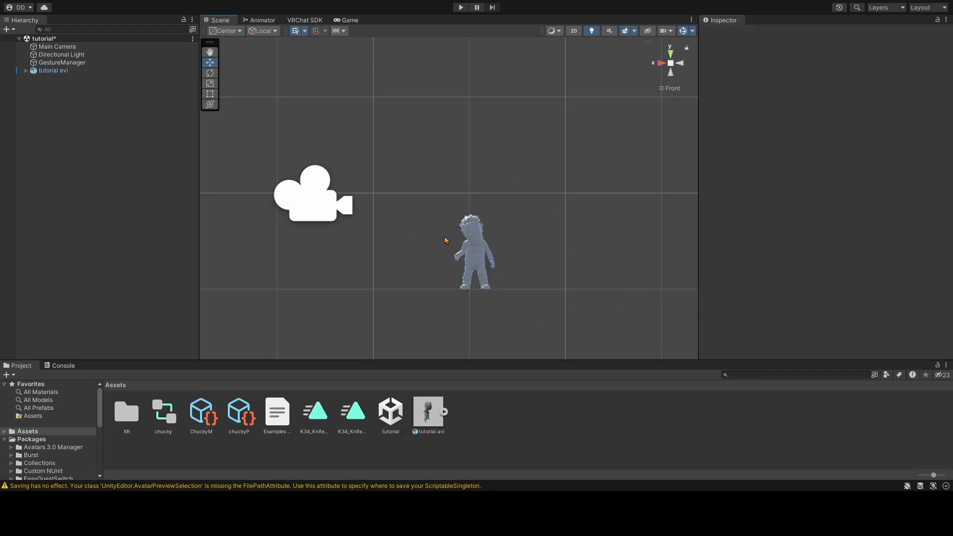
pyautogui.scroll(5, 457, 236)
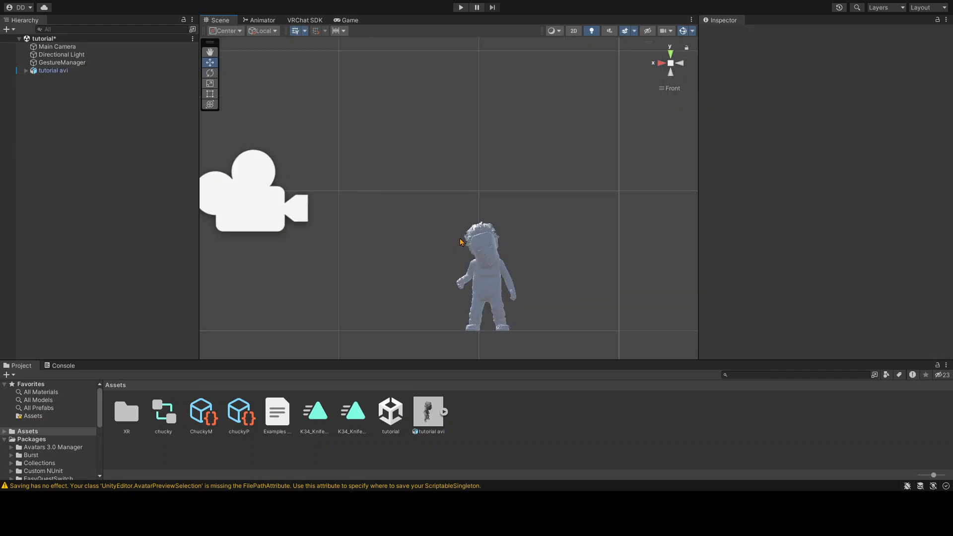
# Step: Delete all existing parameters, including VelocityX, from the chucky animator controller
pyautogui.click(261, 20)
pyautogui.click(572, 266)
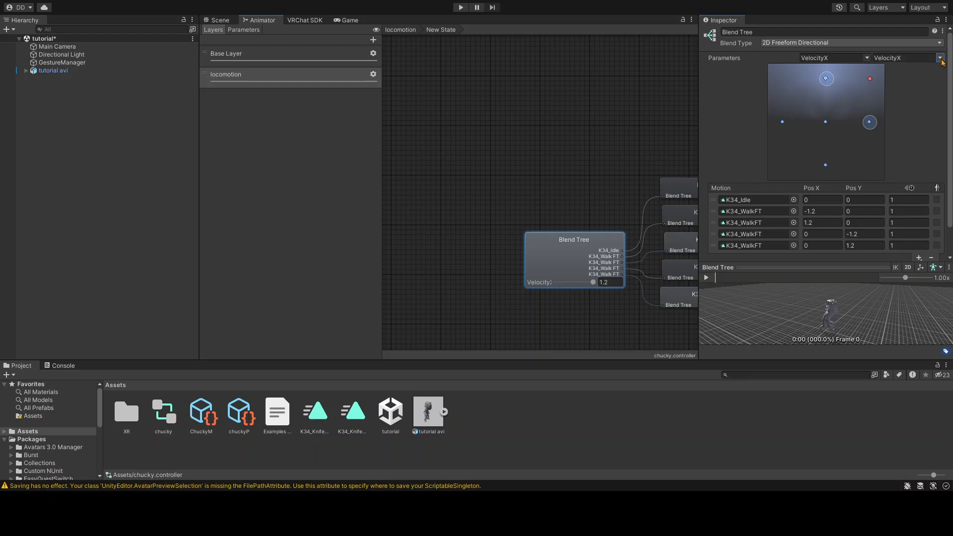
pyautogui.click(244, 30)
pyautogui.click(245, 66)
pyautogui.press('Delete')
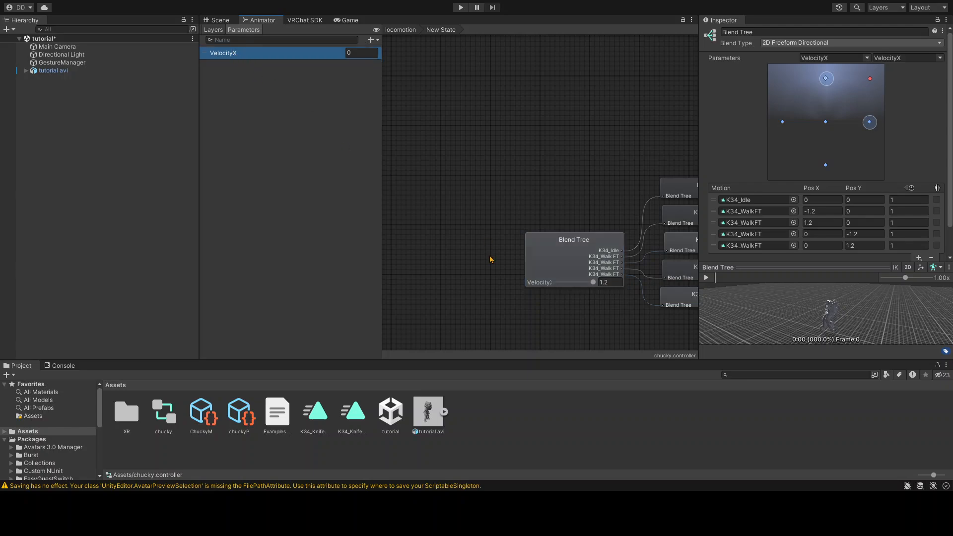
pyautogui.press('Delete')
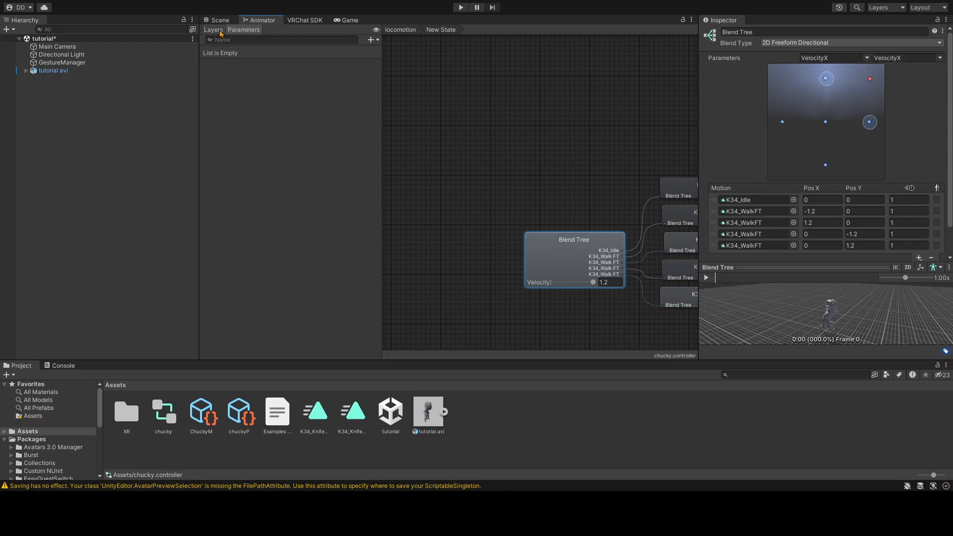
# Step: Delete the Base Layer from the chucky controller and select the locomotion layer
pyautogui.click(219, 30)
pyautogui.click(232, 30)
pyautogui.click(224, 30)
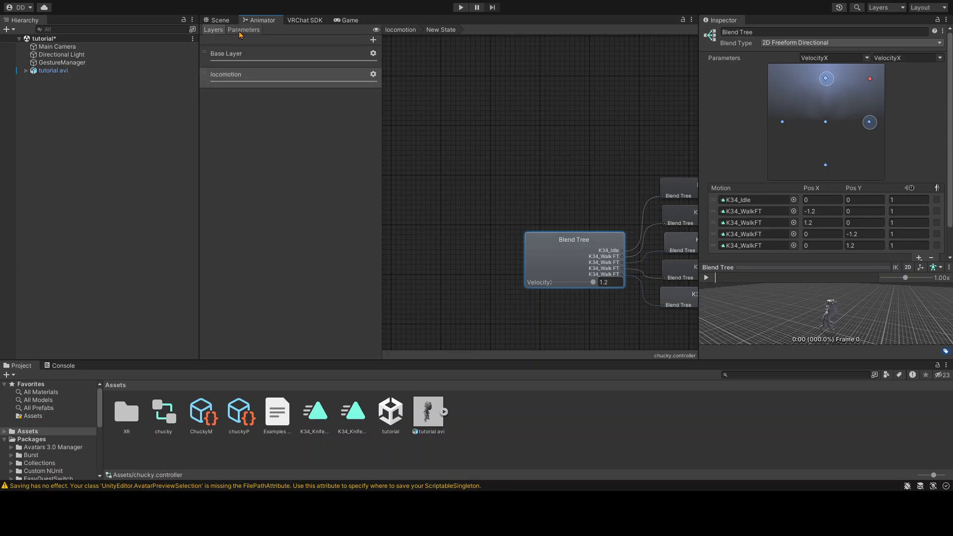
pyautogui.click(241, 30)
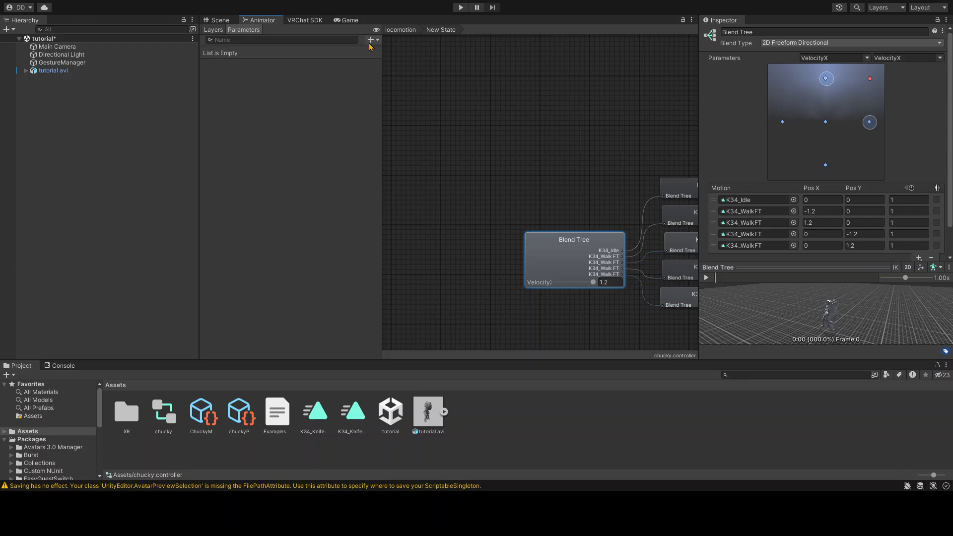
pyautogui.click(214, 30)
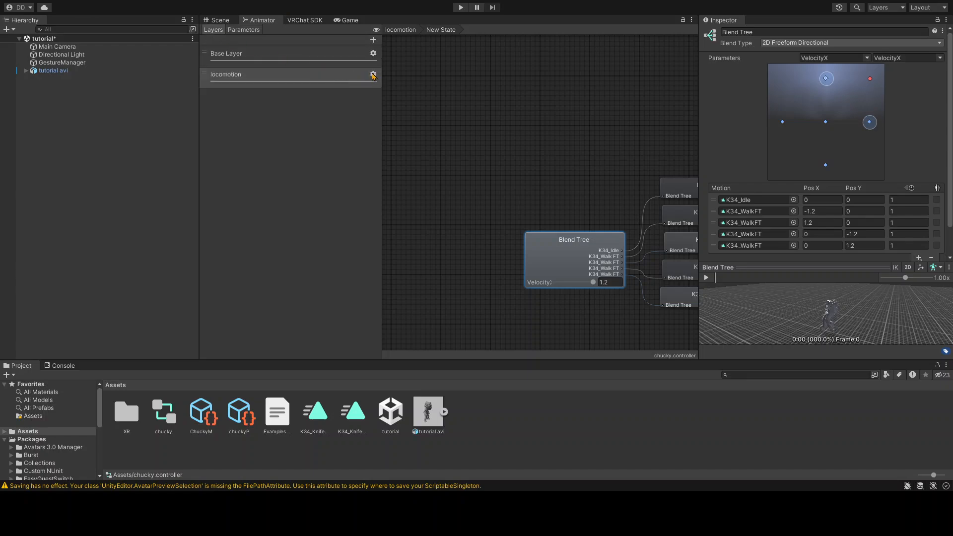
pyautogui.doubleClick(488, 79)
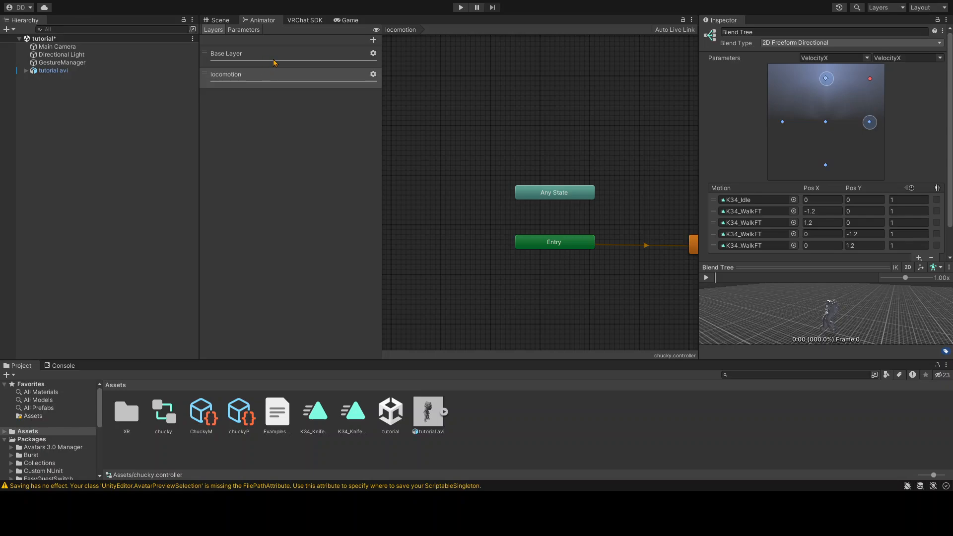
pyautogui.doubleClick(357, 53)
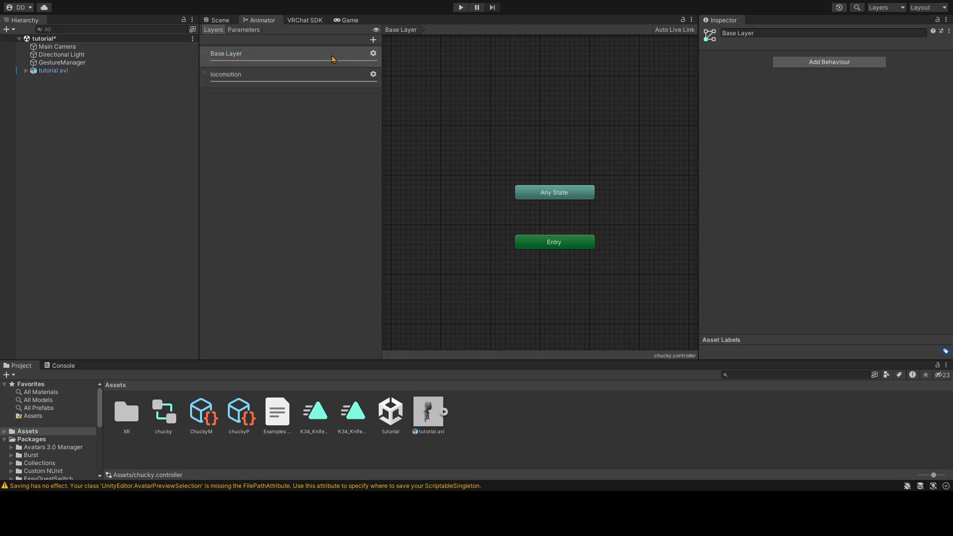
pyautogui.press('Delete')
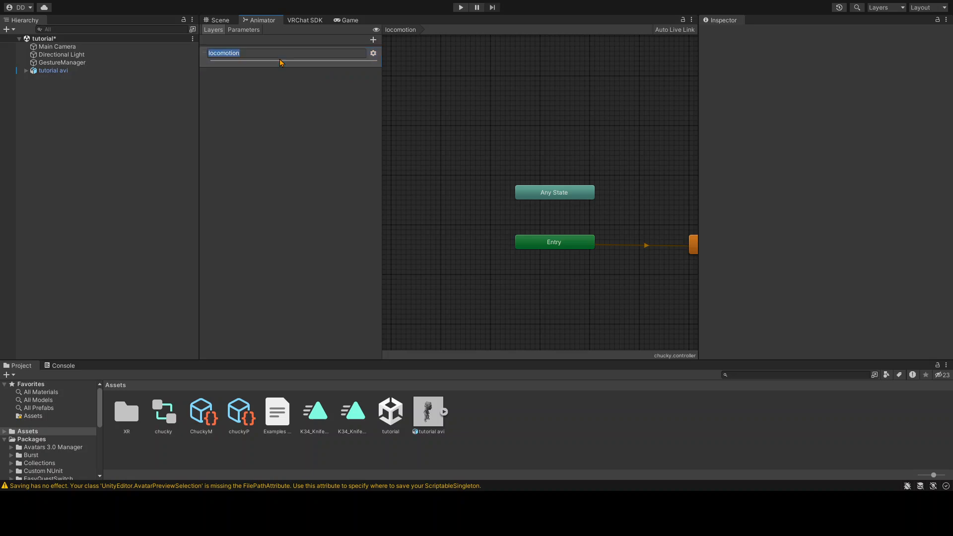
pyautogui.click(271, 63)
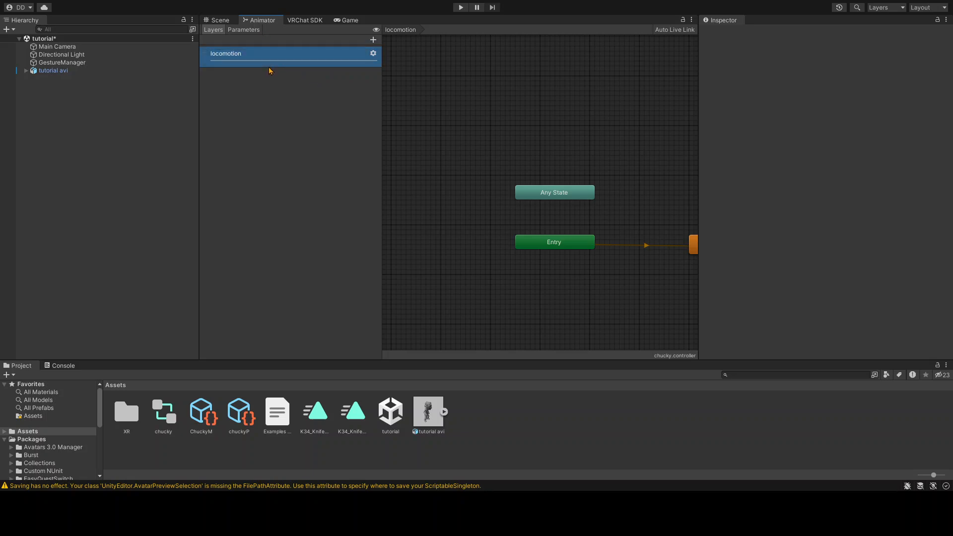
# Step: Add two float parameters named VelocityX and VelocityZ to the chucky controller
pyautogui.click(253, 30)
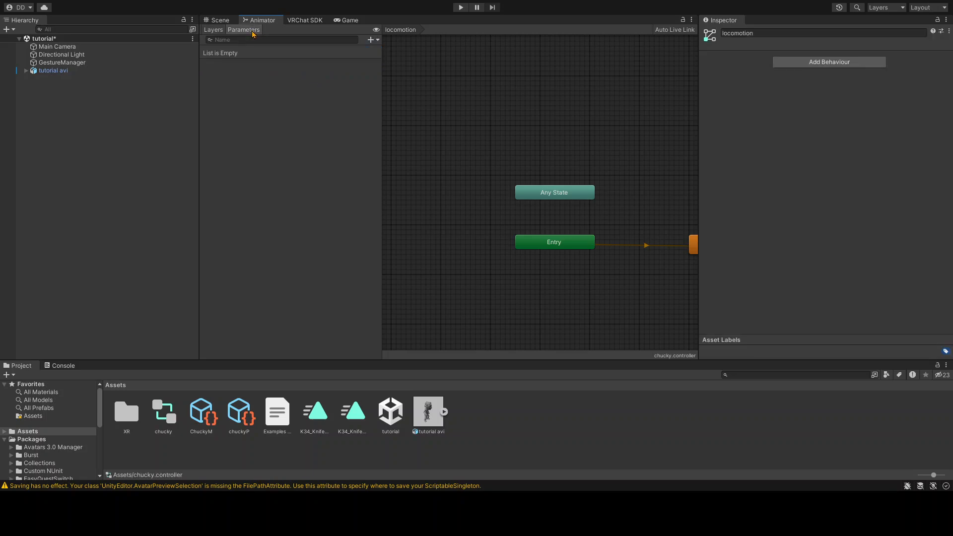
pyautogui.click(381, 54)
pyautogui.write('Ve')
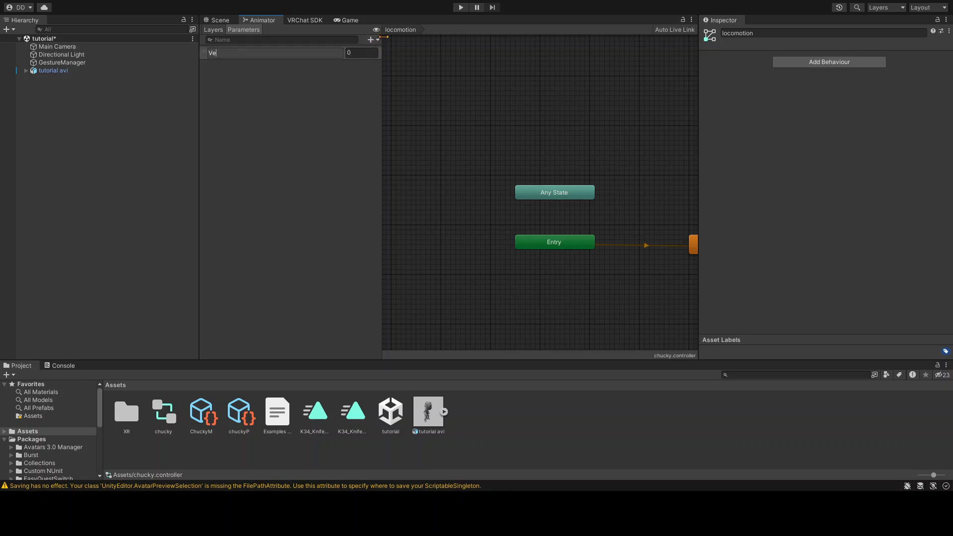
pyautogui.write('locityX')
pyautogui.press('Return')
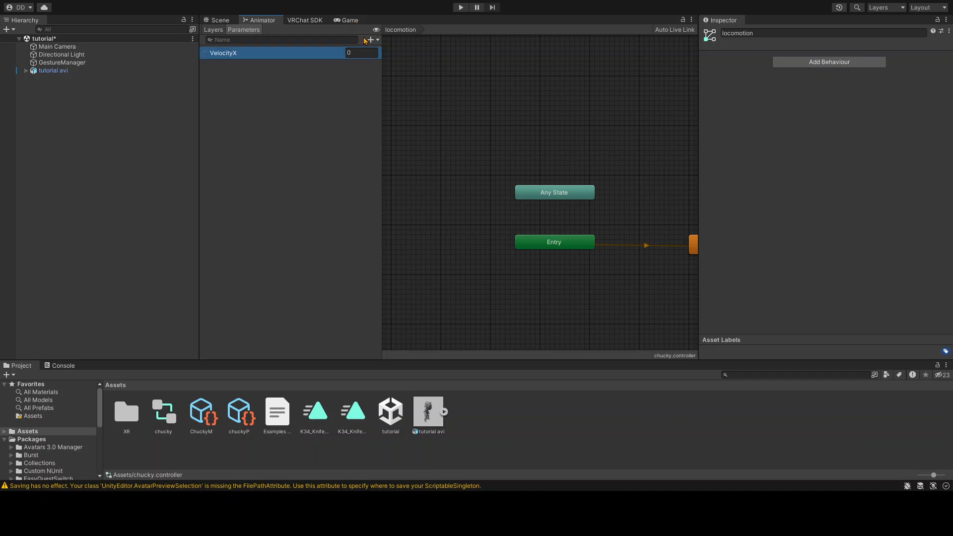
pyautogui.click(369, 42)
pyautogui.click(380, 53)
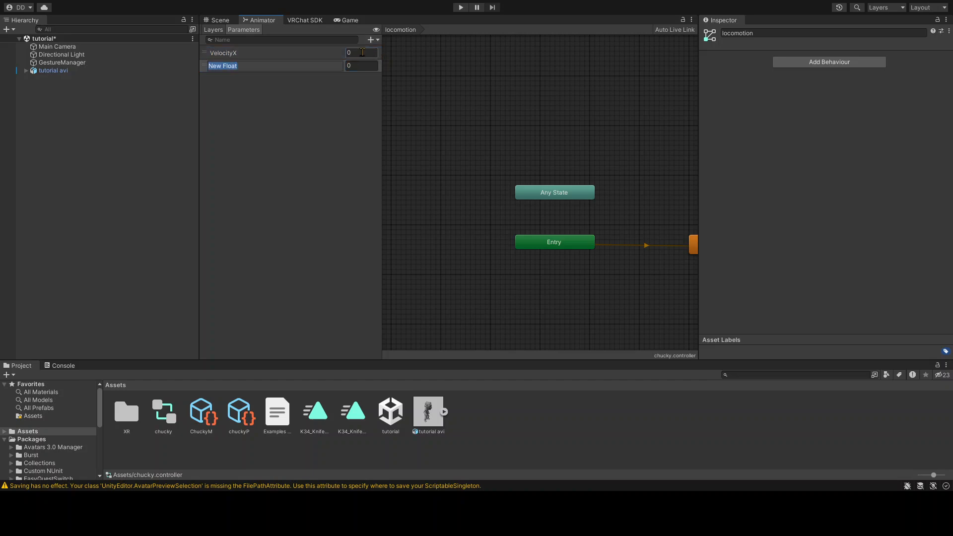
pyautogui.write('VelocityZ')
pyautogui.press('Return')
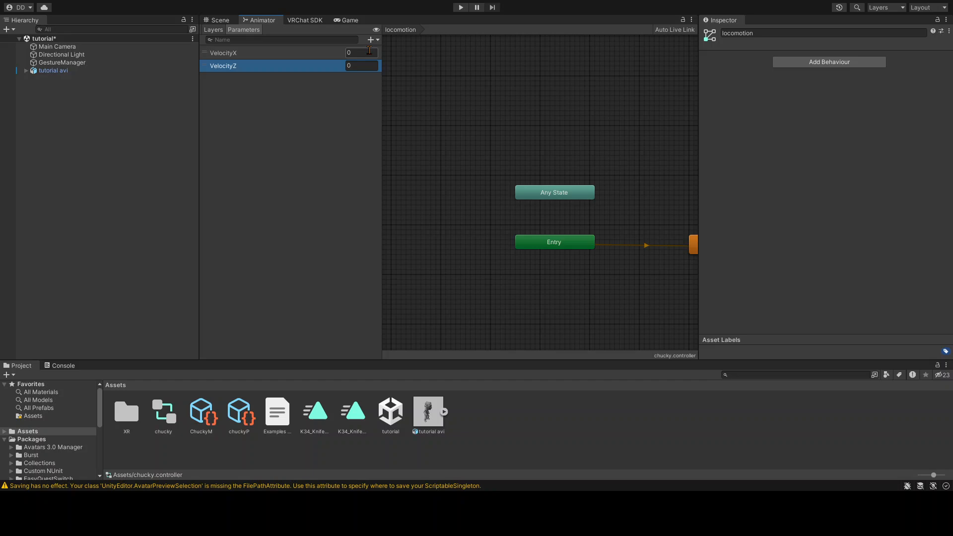
# Step: Set the second parameter of the locomotion layer's blend tree to VelocityZ
pyautogui.moveTo(540, 279); pyautogui.dragTo(414, 300, button='middle')
pyautogui.doubleClick(598, 278)
pyautogui.click(559, 264)
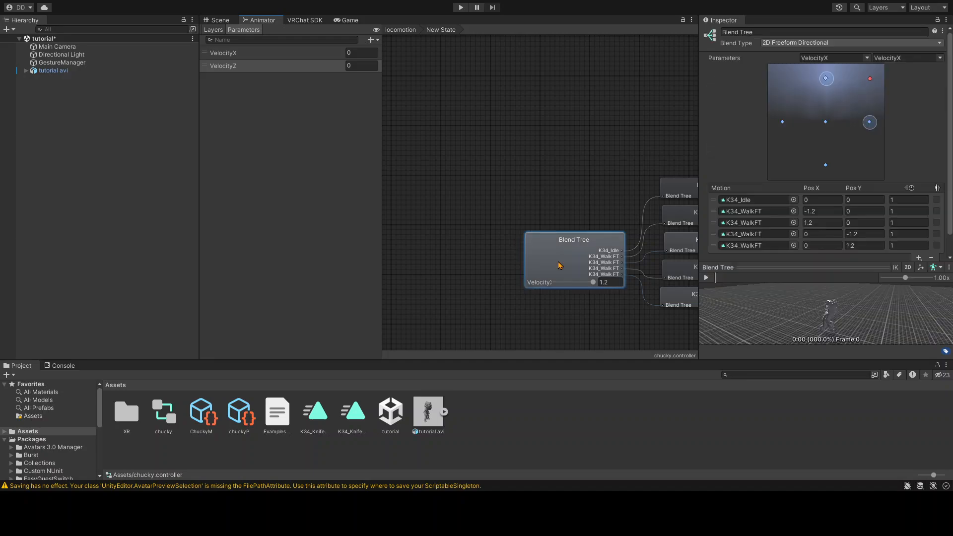
pyautogui.click(942, 59)
pyautogui.click(930, 85)
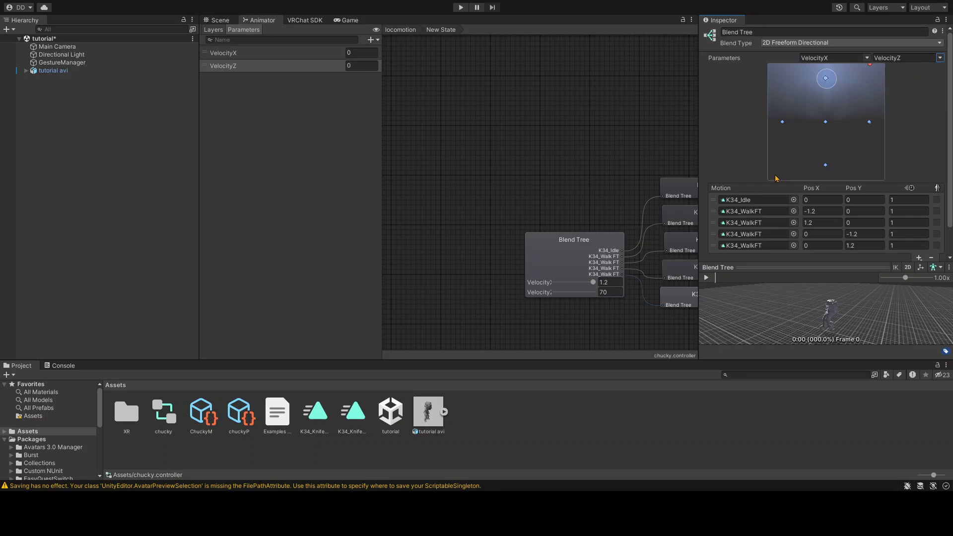
# Step: Set the blend tree's VelocityZ value to 1.2 and play the animation preview
pyautogui.scroll(-2, 752, 149)
pyautogui.click(608, 293)
pyautogui.click(609, 293)
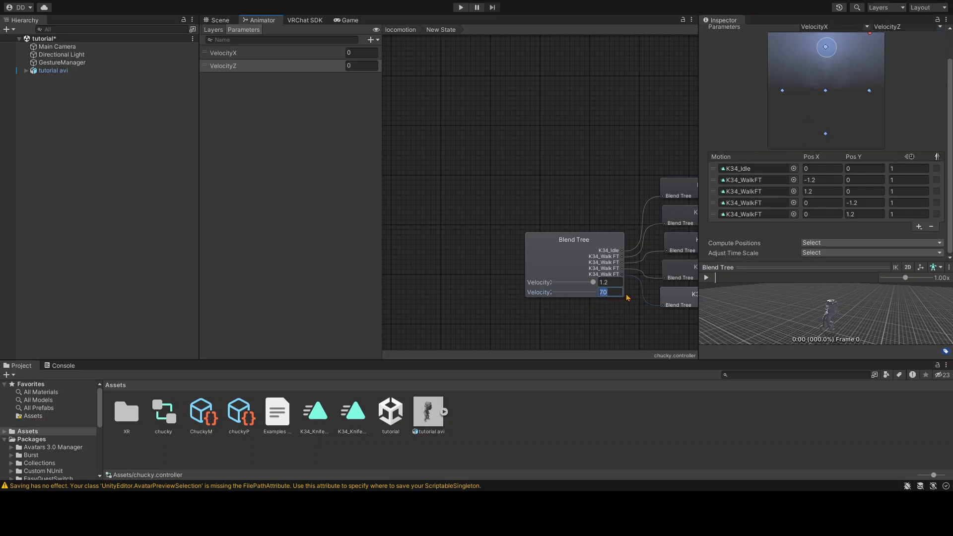
pyautogui.write('1.2')
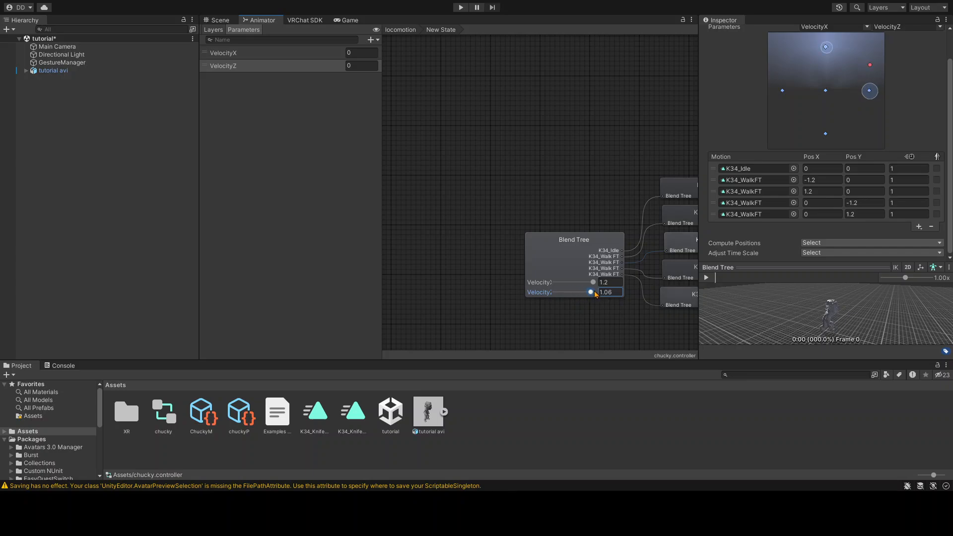
pyautogui.click(706, 278)
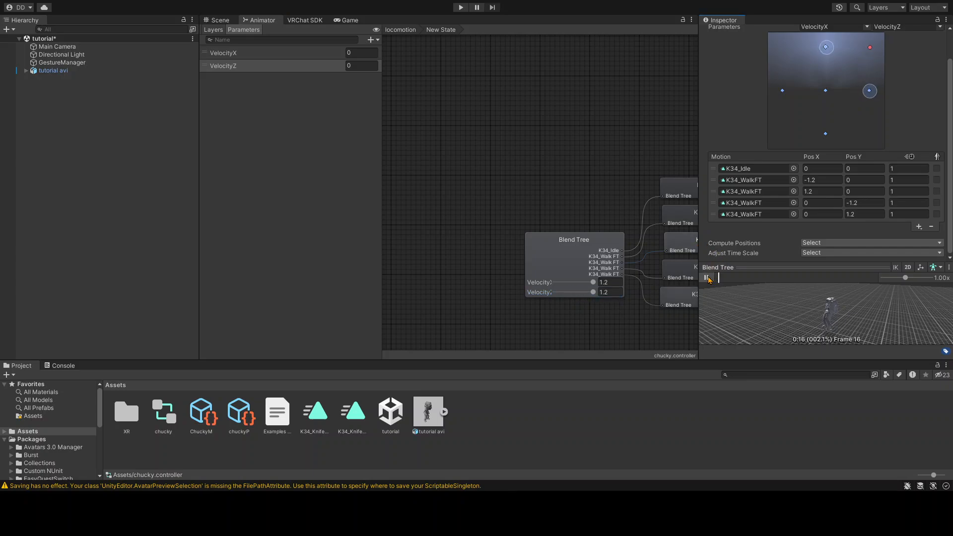
# Step: Set VelocityX to 0 in the blend tree, test VelocityZ down to -1.2, and return VelocityZ to 0
pyautogui.click(615, 282)
pyautogui.write('0')
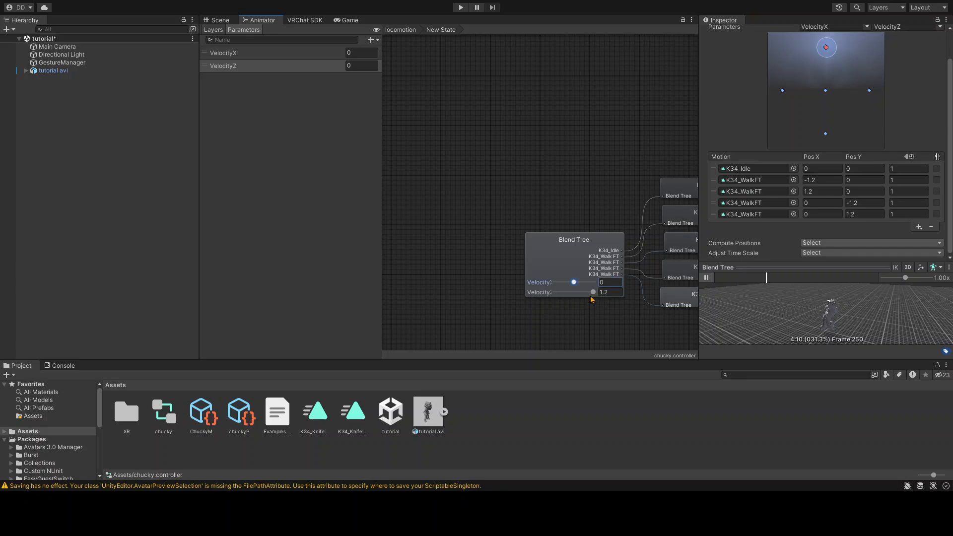
pyautogui.moveTo(594, 292); pyautogui.dragTo(541, 295)
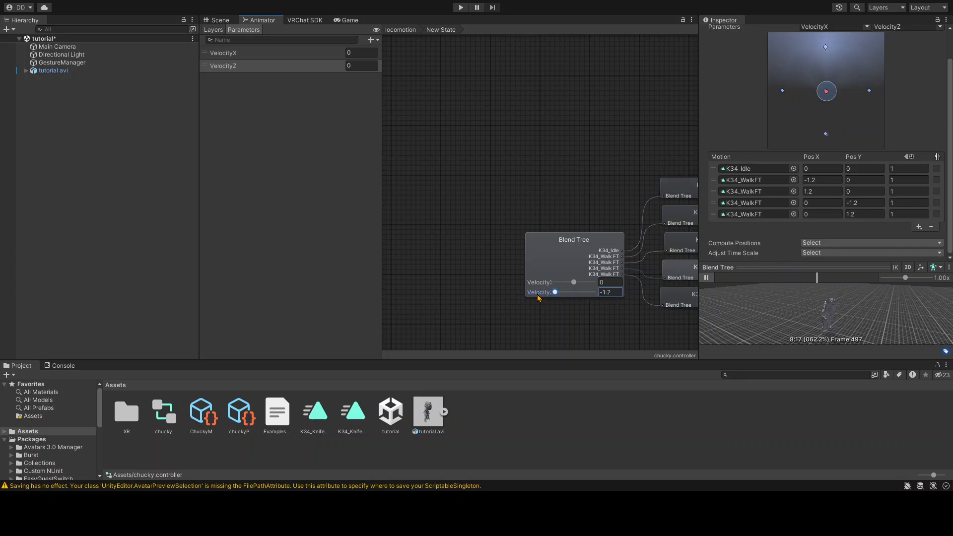
pyautogui.moveTo(555, 293); pyautogui.dragTo(569, 293)
pyautogui.click(615, 292)
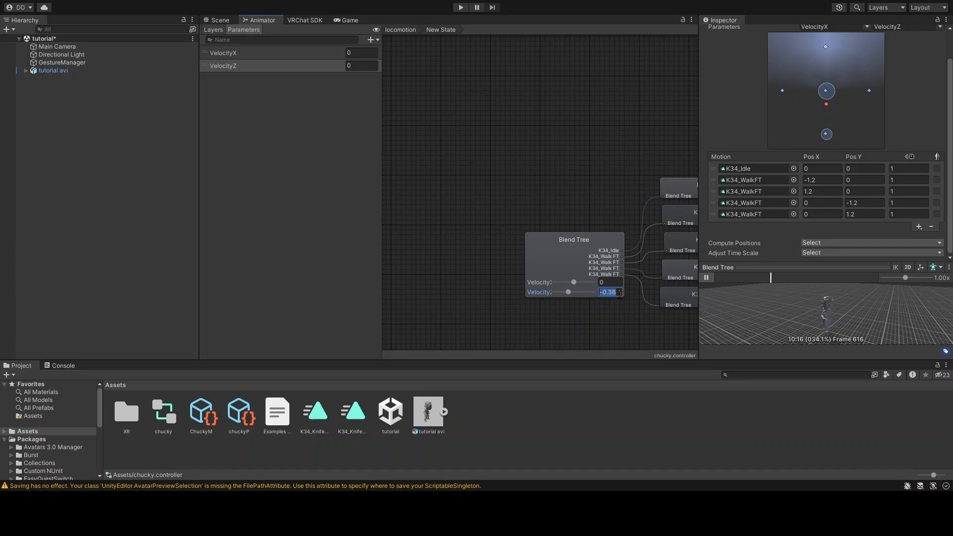
pyautogui.write('0')
# Step: Preview the blend tree with VelocityX at 1.2, reset it to 0, vary VelocityZ, and reset that to 0 as well
pyautogui.moveTo(574, 282)
pyautogui.mouseDown()
pyautogui.moveTo(596, 283)
pyautogui.moveTo(552, 284)
pyautogui.moveTo(634, 293)
pyautogui.moveTo(555, 282)
pyautogui.moveTo(594, 282)
pyautogui.mouseUp()
pyautogui.click(617, 282)
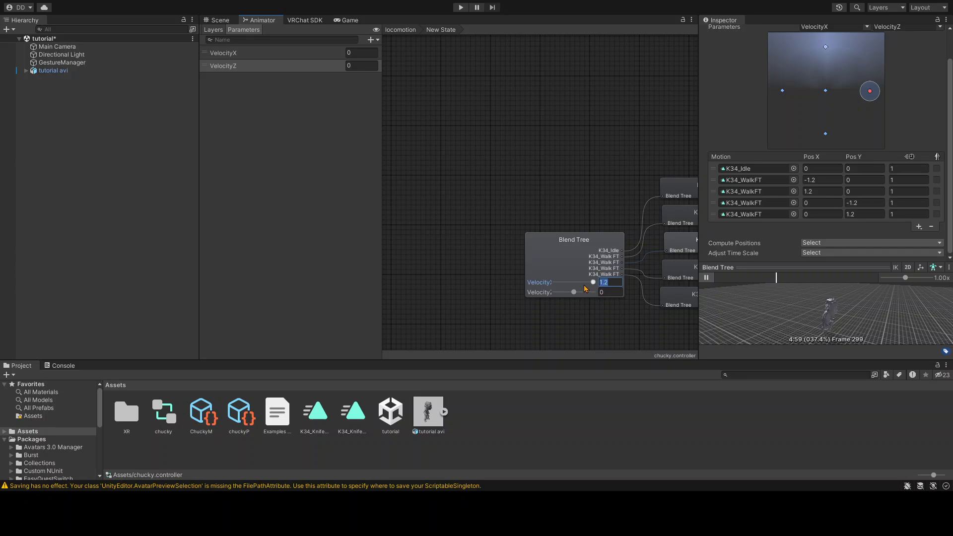
pyautogui.write('0')
pyautogui.moveTo(575, 292)
pyautogui.mouseDown()
pyautogui.moveTo(601, 295)
pyautogui.moveTo(547, 294)
pyautogui.moveTo(588, 296)
pyautogui.mouseUp()
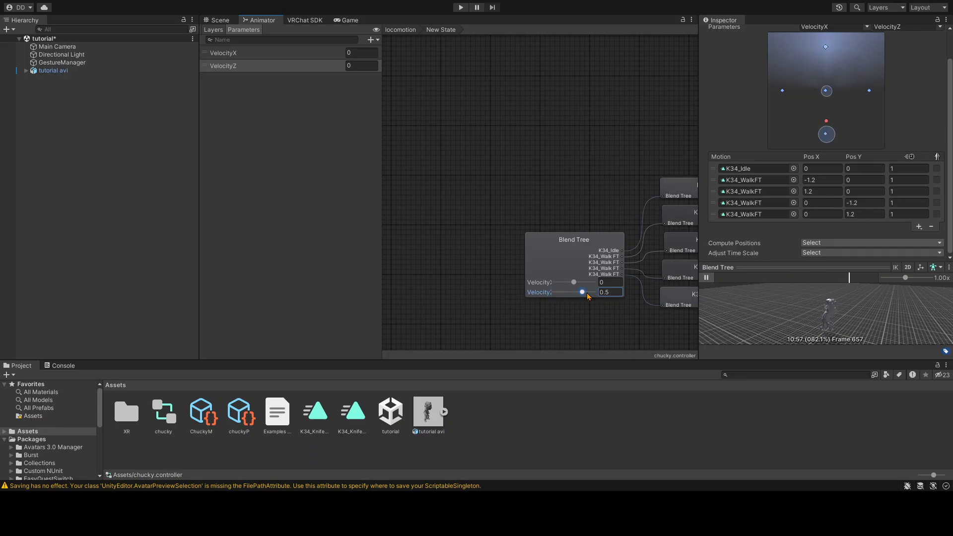
pyautogui.click(607, 292)
pyautogui.write('0')
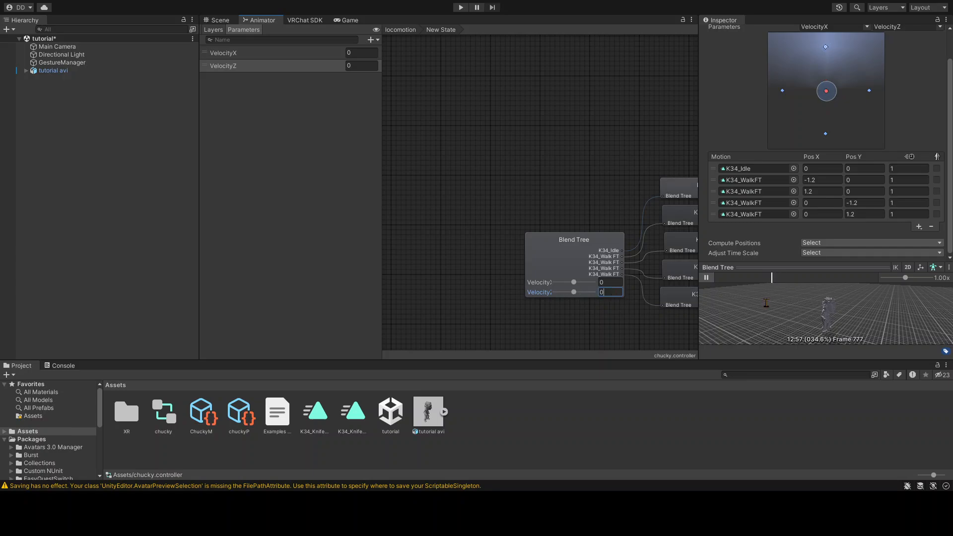
pyautogui.scroll(8, 835, 328)
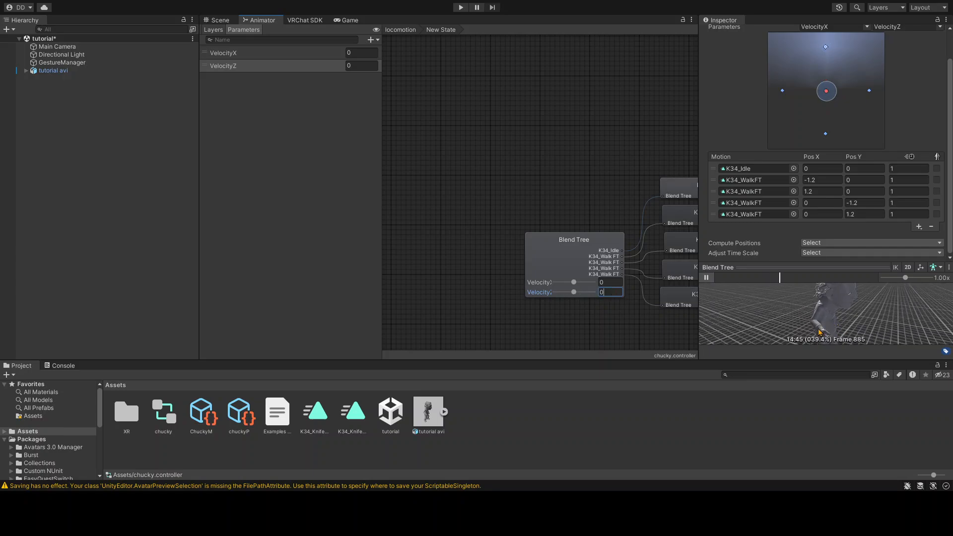
pyautogui.moveTo(819, 332); pyautogui.dragTo(794, 330)
pyautogui.moveTo(853, 311); pyautogui.dragTo(677, 303)
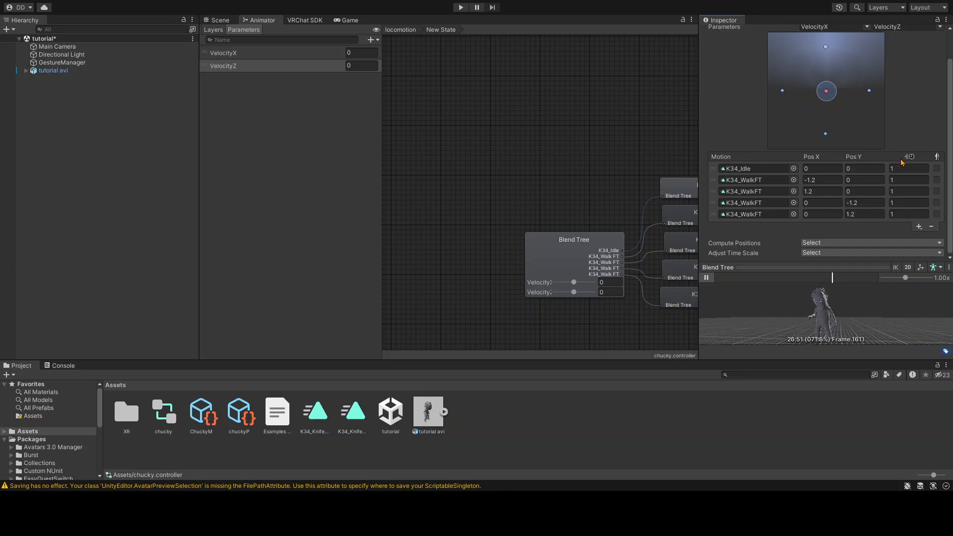
# Step: Add two motion fields to the blend tree and assign K34_RunFT to both
pyautogui.click(918, 229)
pyautogui.click(902, 234)
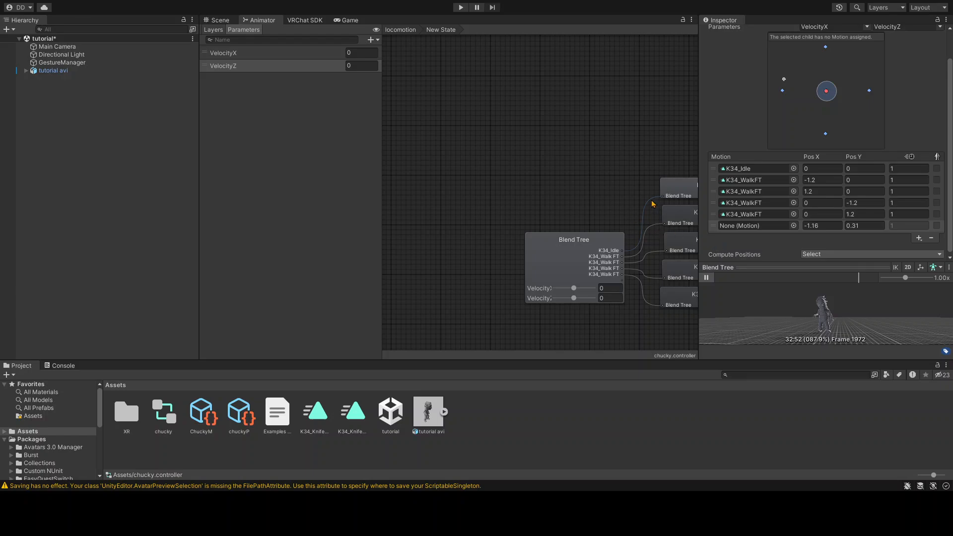
pyautogui.click(919, 239)
pyautogui.click(908, 247)
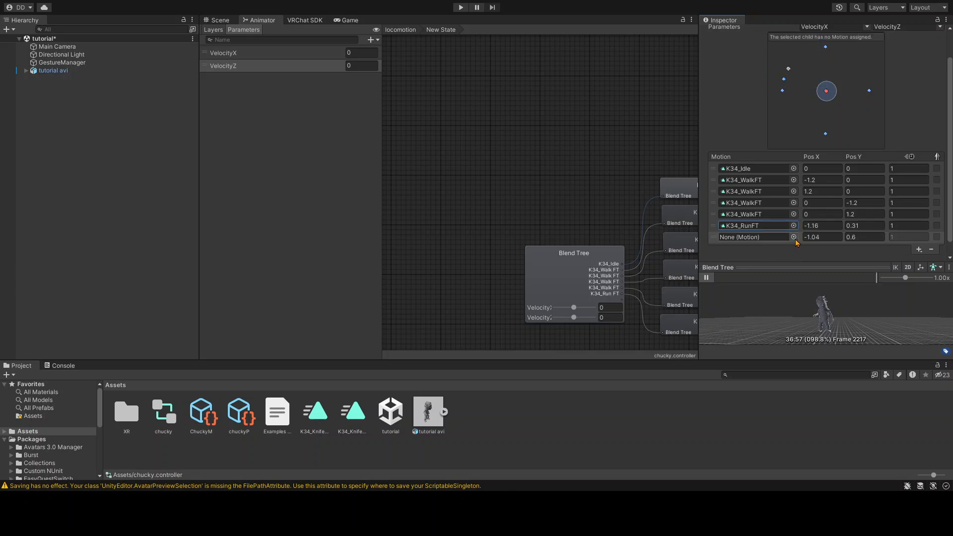
pyautogui.doubleClick(649, 201)
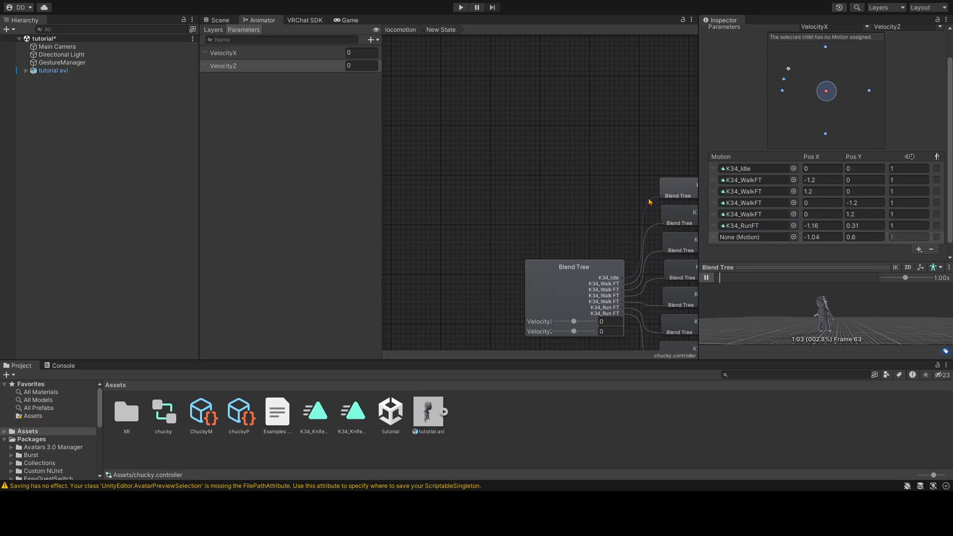
# Step: Assign K34_RunFT from the expanded tutorial avi asset to a third and fourth new motion, and pause the animation preview
pyautogui.click(444, 412)
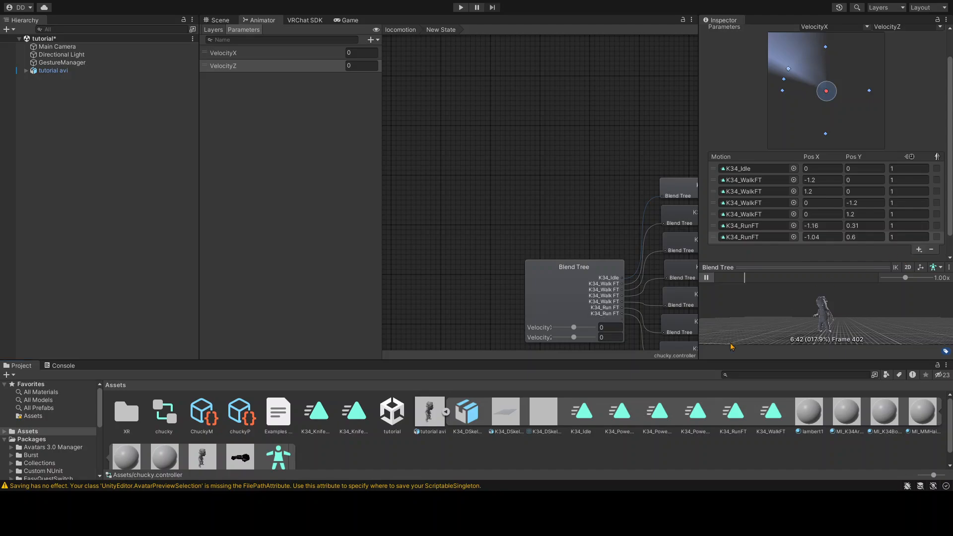
pyautogui.moveTo(733, 421); pyautogui.dragTo(750, 226)
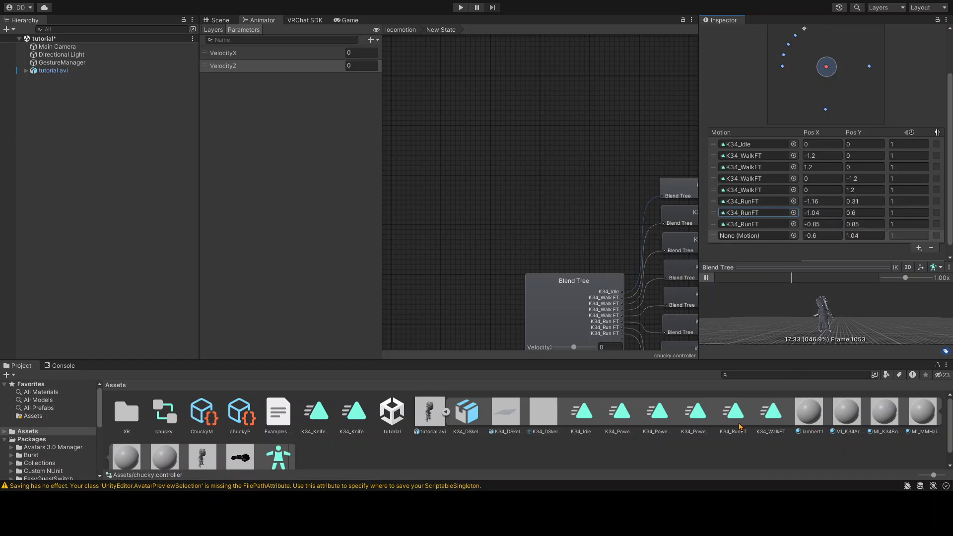
pyautogui.moveTo(739, 423); pyautogui.dragTo(755, 236)
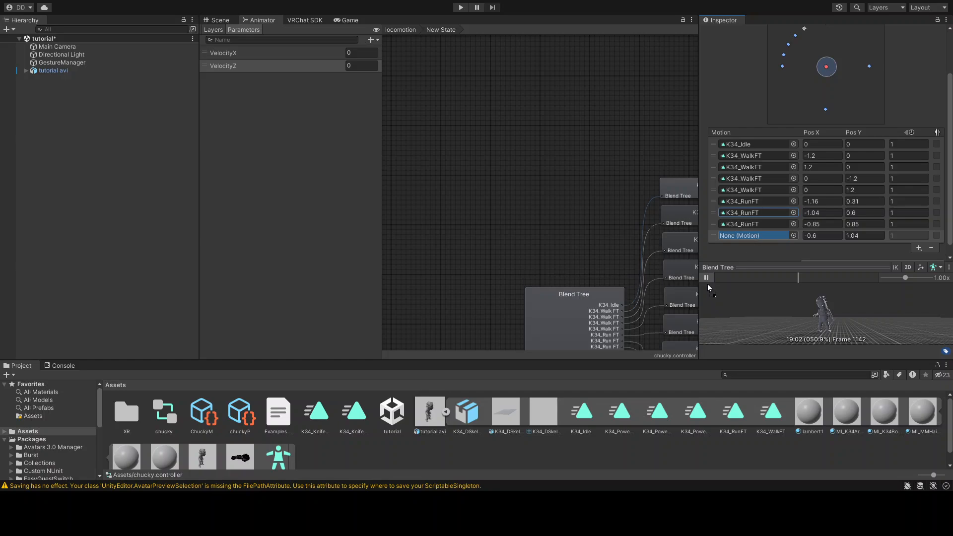
pyautogui.click(706, 278)
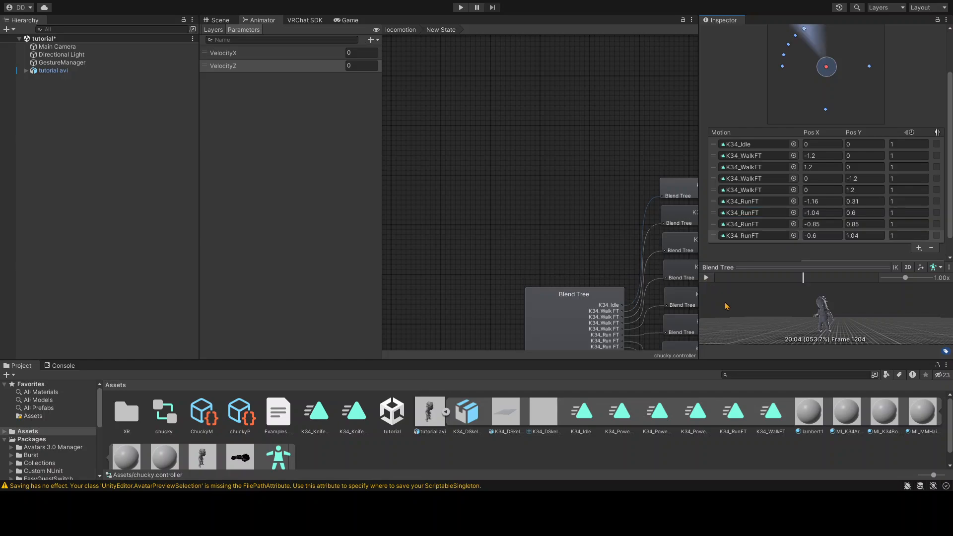
# Step: Try a Pos X of -3.33 for the first K34_RunFT motion
pyautogui.click(825, 200)
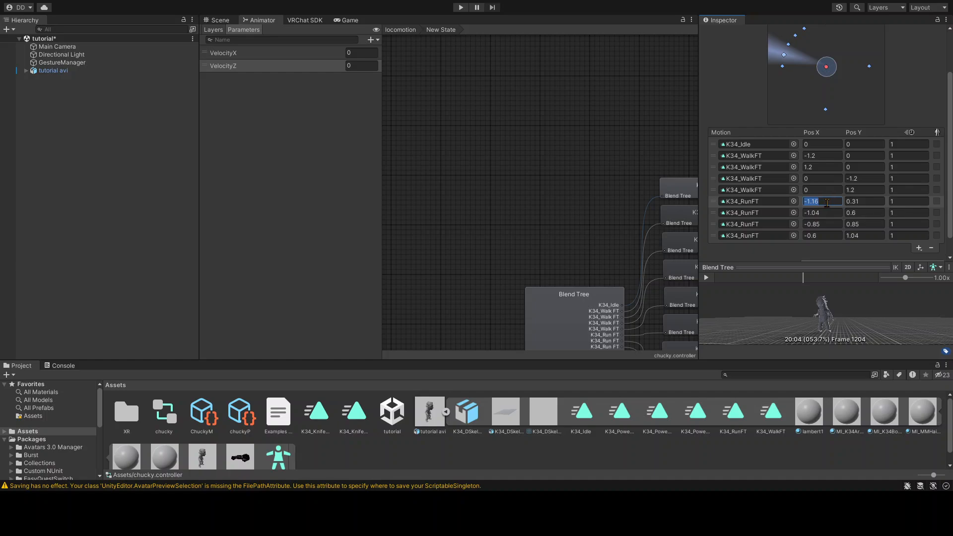
pyautogui.write('-3')
pyautogui.write('.33-')
pyautogui.press('Return')
# Step: Set the first K34_RunFT motion's Pos Y to 0 and its Pos X to -4.25
pyautogui.click(861, 202)
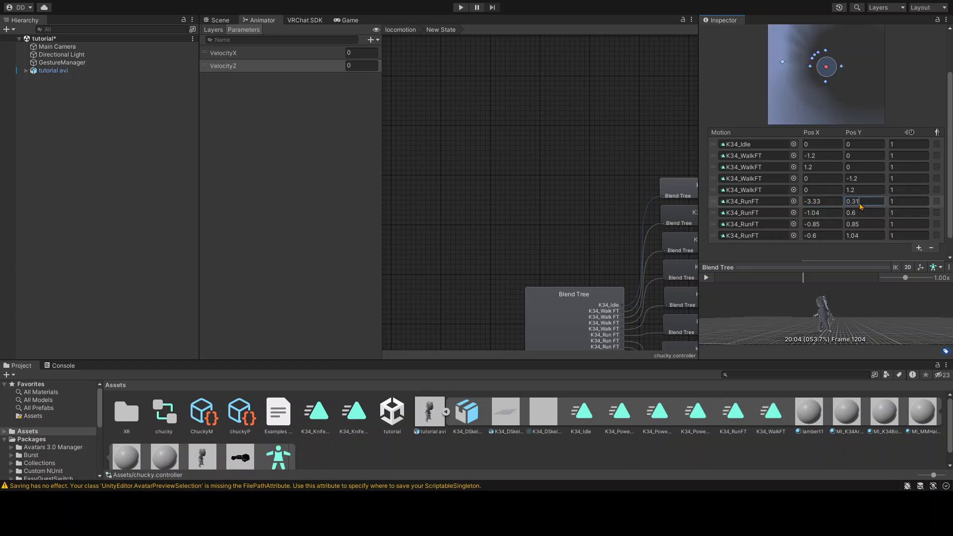
pyautogui.write('0')
pyautogui.click(816, 202)
pyautogui.write('-4.25')
# Step: Set the second K34_RunFT motion's Pos X to 4.25 and its Pos Y to 0
pyautogui.click(828, 213)
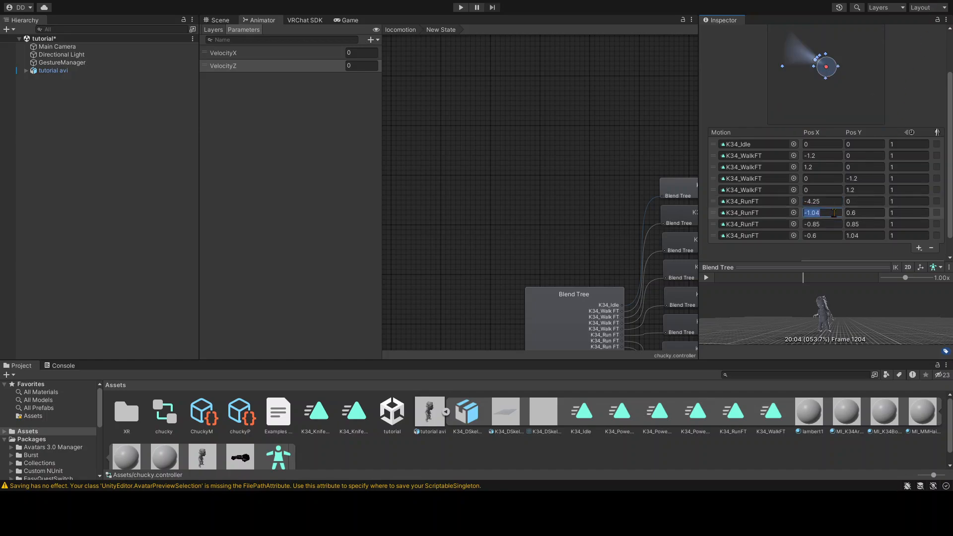
pyautogui.write('4.25')
pyautogui.click(862, 213)
pyautogui.write('0')
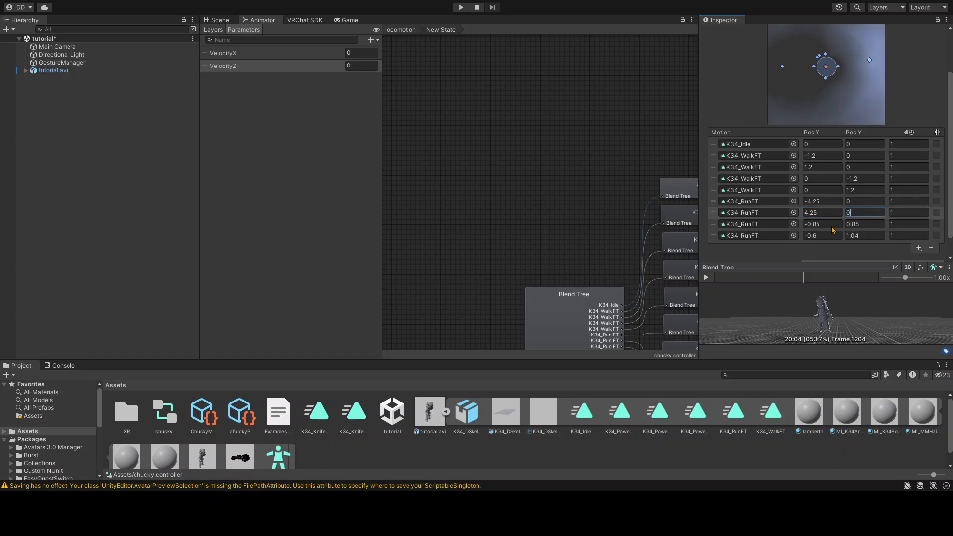
# Step: Set Pos X to 0 for the third and fourth K34_RunFT motions, with Pos Y 4.25 and -4.25 respectively
pyautogui.click(827, 224)
pyautogui.write('0')
pyautogui.click(823, 236)
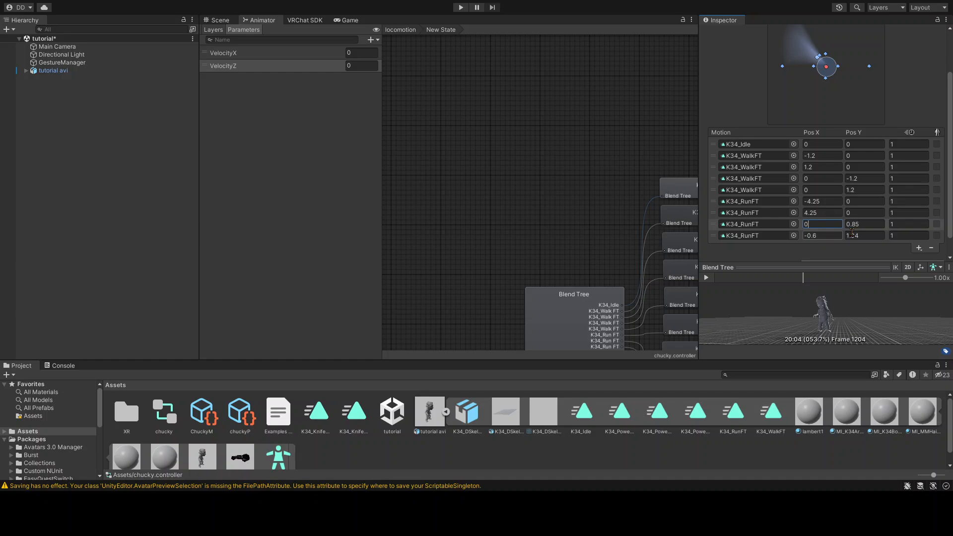
pyautogui.write('0')
pyautogui.click(862, 225)
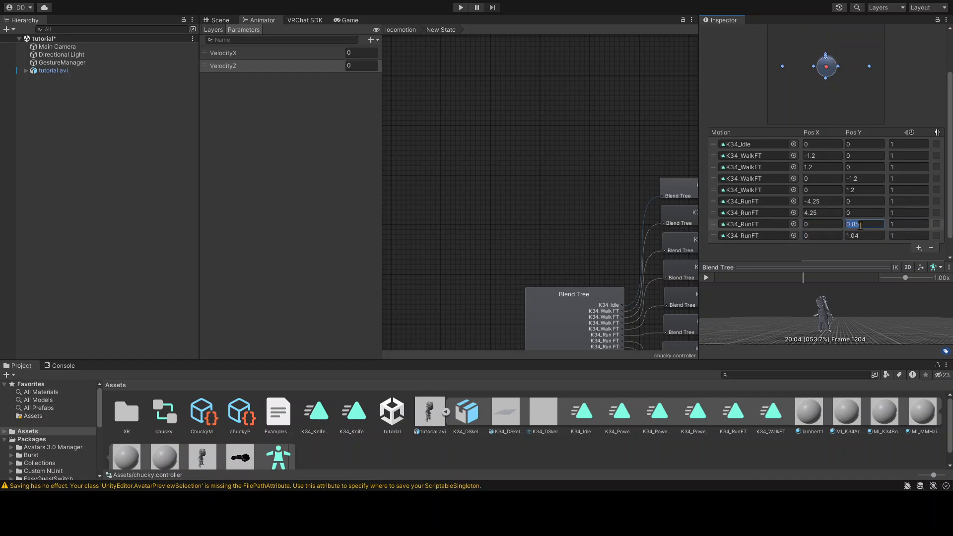
pyautogui.write('4.25')
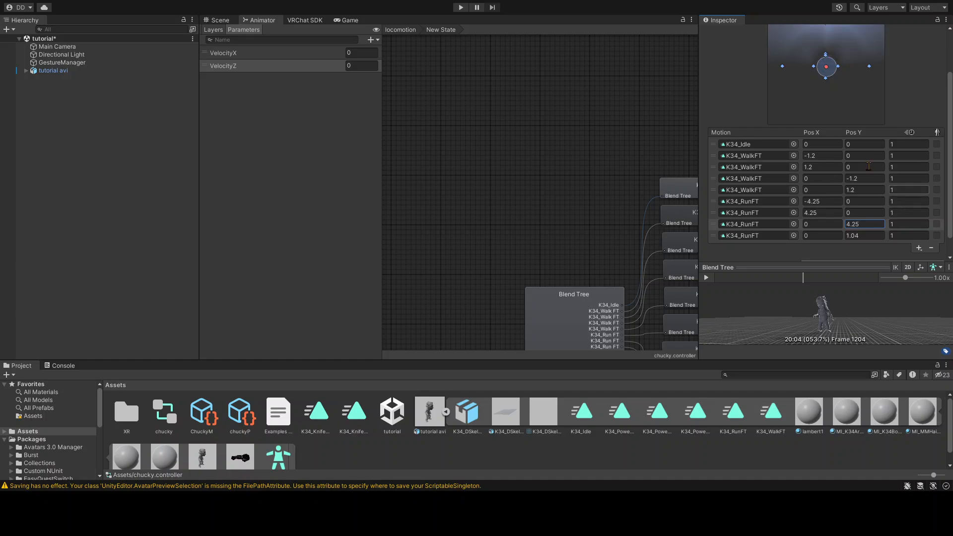
pyautogui.click(859, 236)
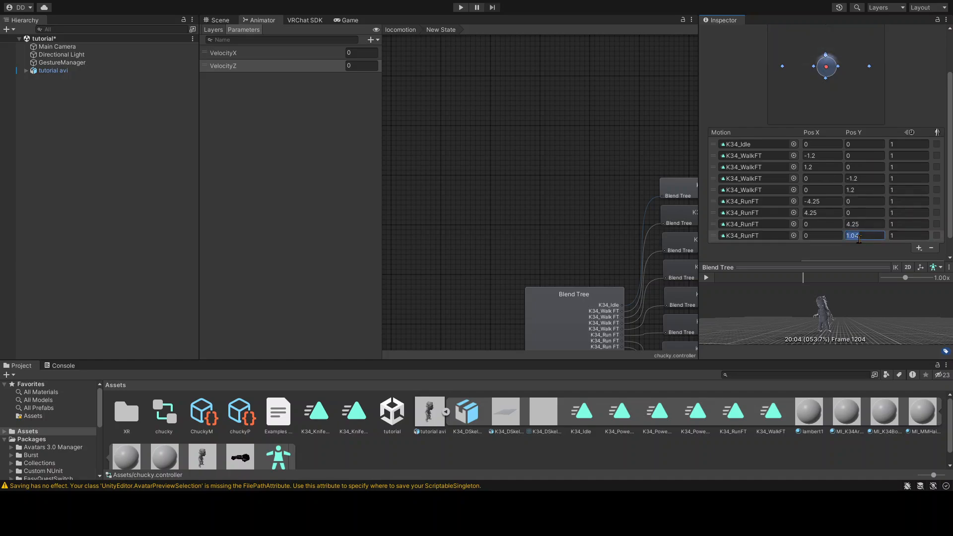
pyautogui.write('-4.25')
pyautogui.press('Return')
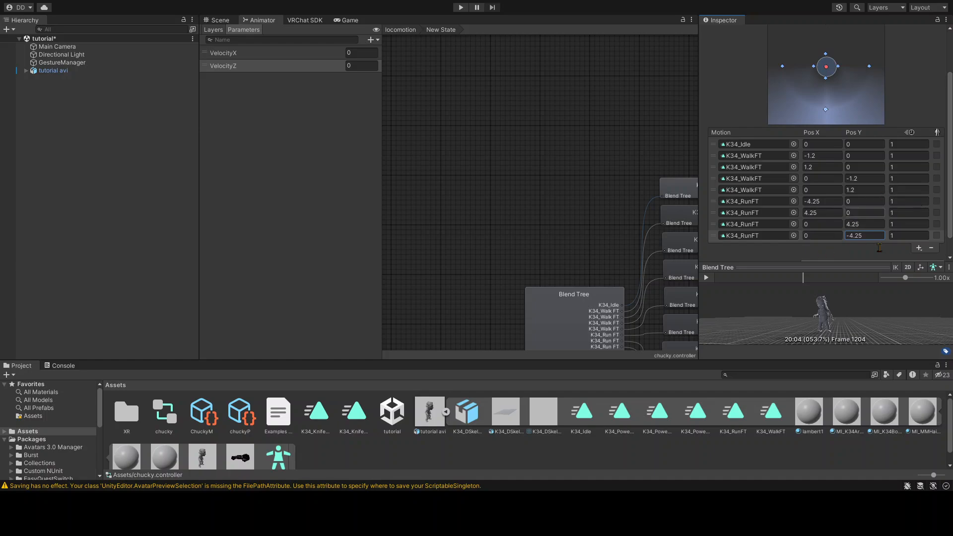
# Step: Add four more motions to the end of the blend tree's motion list and assign K34_WalkFT to each
pyautogui.click(892, 260)
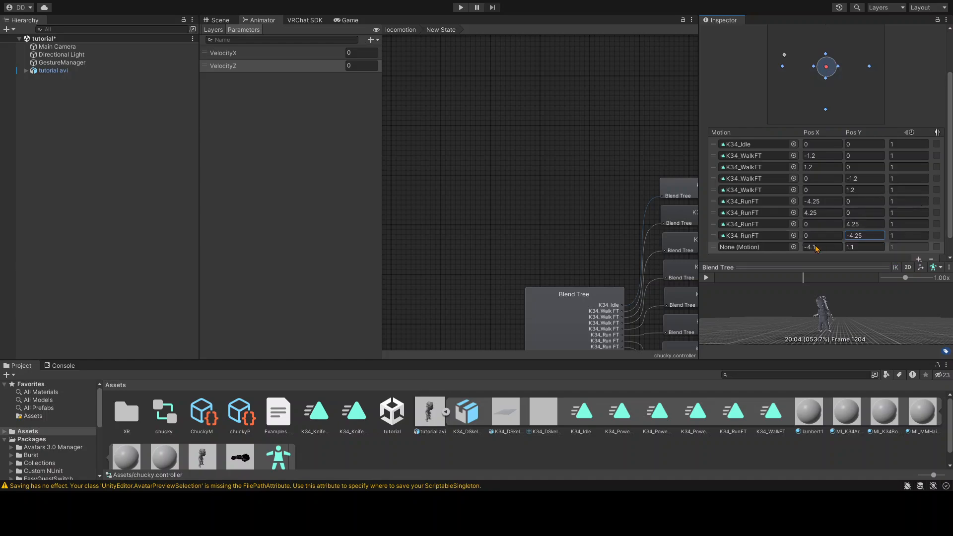
pyautogui.scroll(-1, 793, 245)
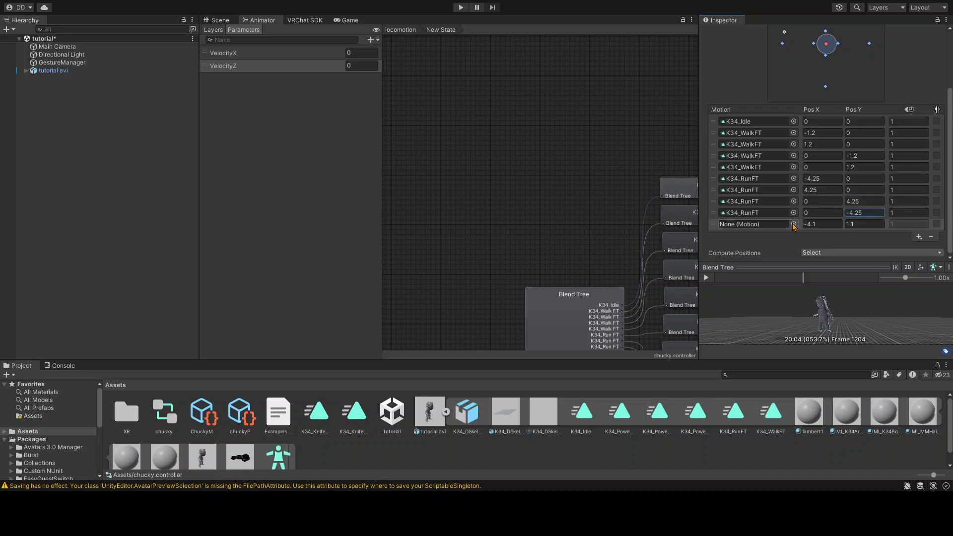
pyautogui.click(767, 418)
pyautogui.moveTo(768, 418); pyautogui.dragTo(755, 226)
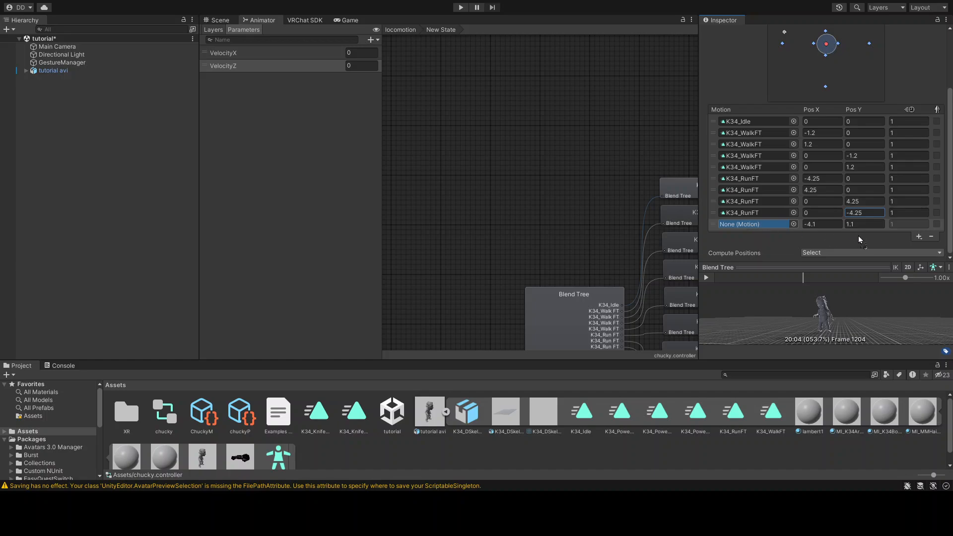
pyautogui.click(919, 237)
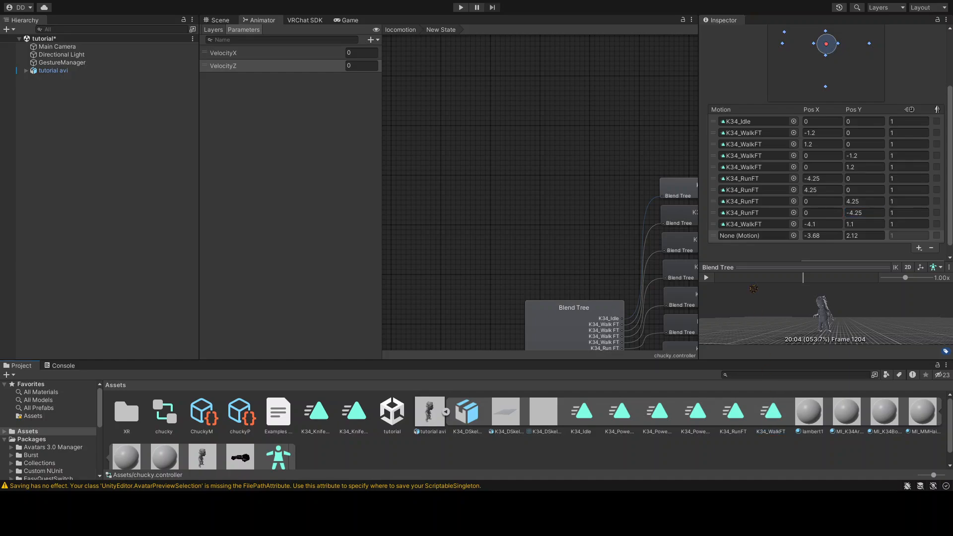
pyautogui.moveTo(772, 424); pyautogui.dragTo(738, 225)
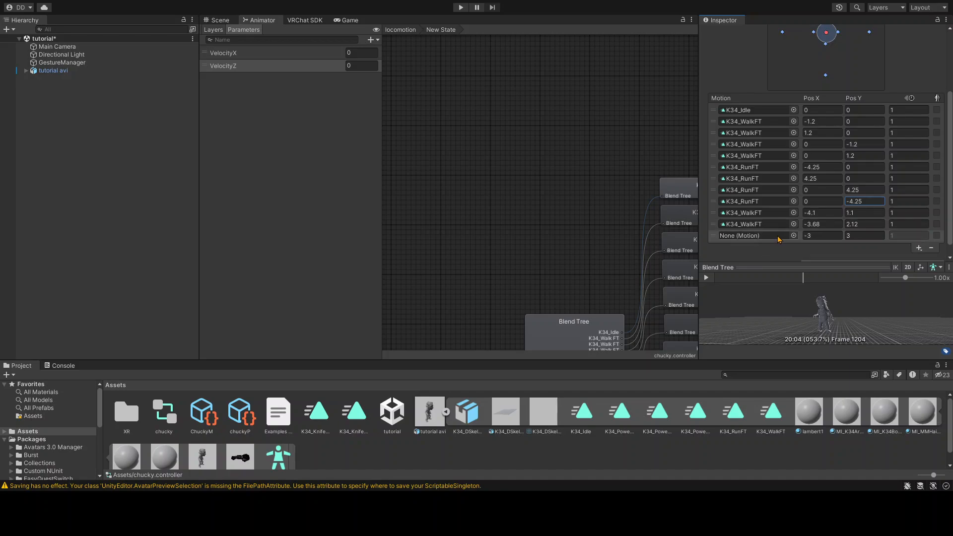
pyautogui.click(794, 236)
pyautogui.doubleClick(649, 211)
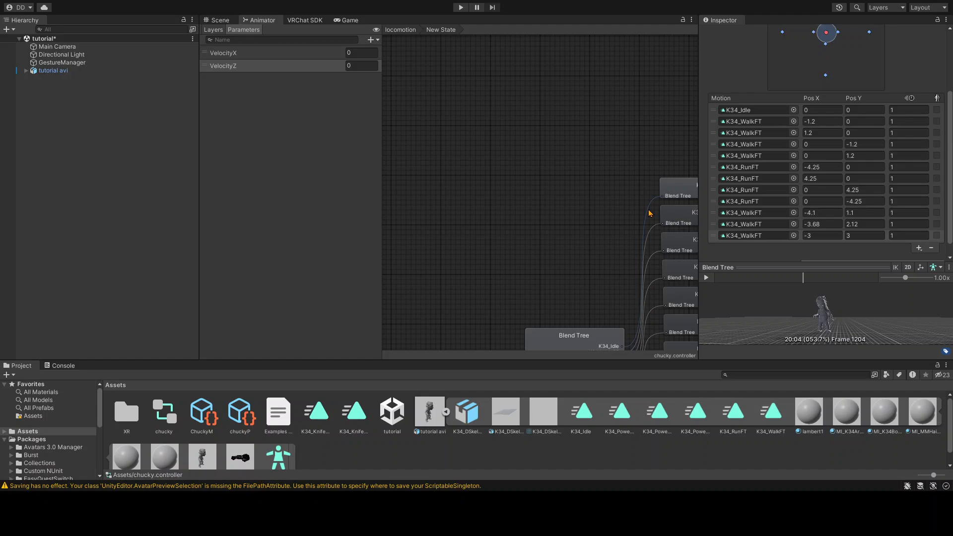
pyautogui.click(919, 248)
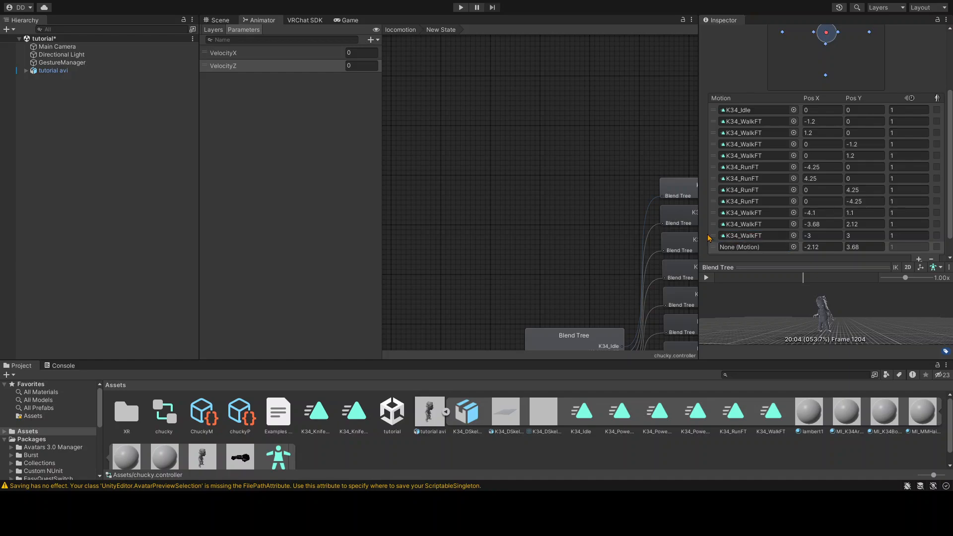
pyautogui.doubleClick(658, 209)
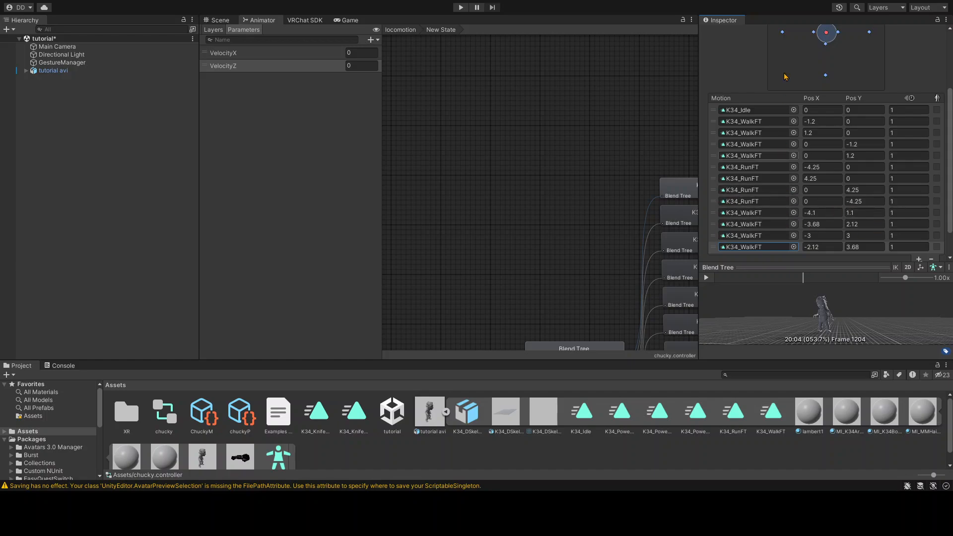
# Step: Set Pos X and Pos Y to 0 for the last four K34_WalkFT motions in the blend tree
pyautogui.scroll(-2, 799, 205)
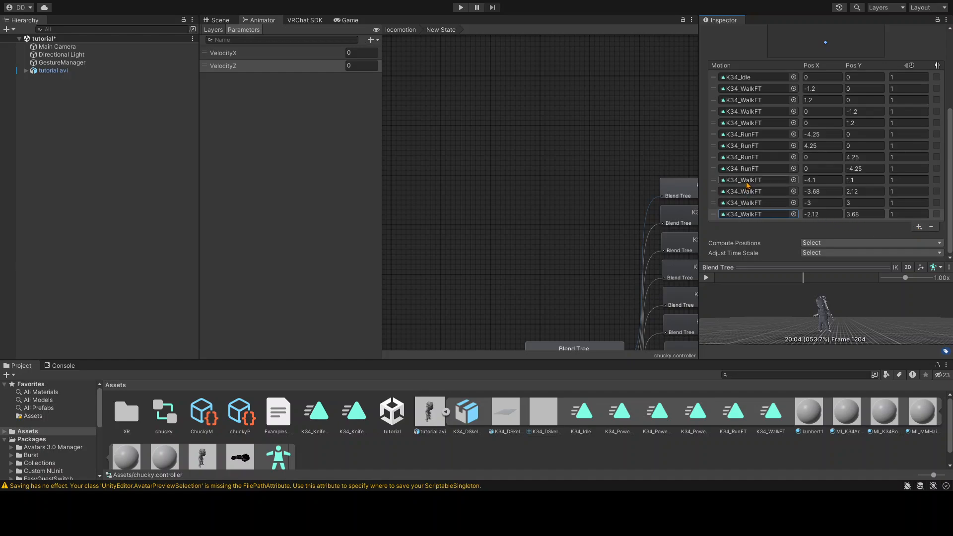
pyautogui.click(822, 181)
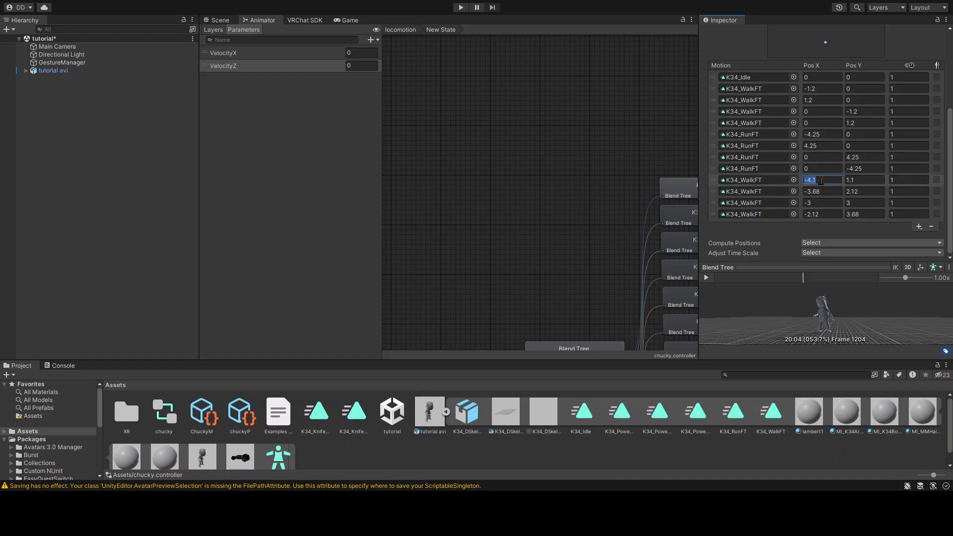
pyautogui.write('0')
pyautogui.press('Tab')
pyautogui.write('0')
pyautogui.click(864, 191)
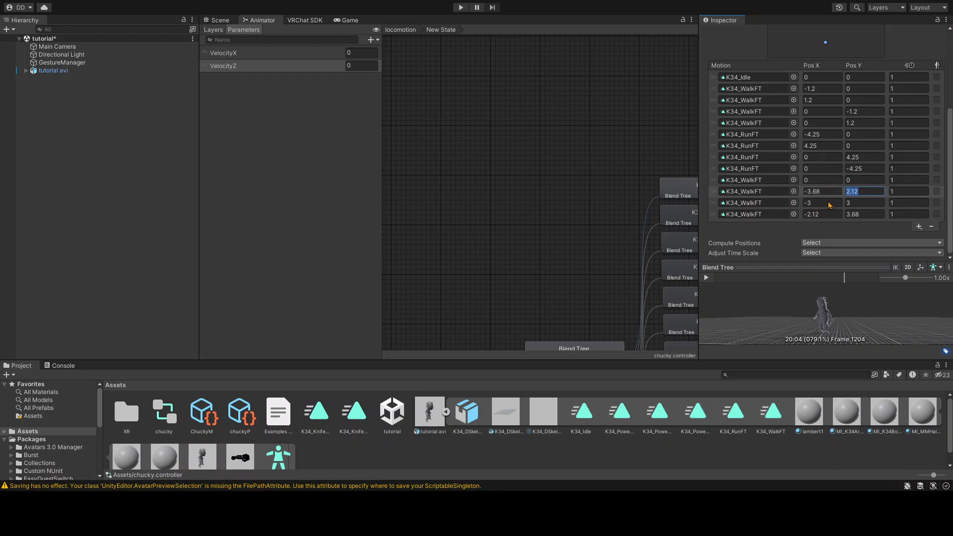
pyautogui.write('0')
pyautogui.hotkey('shift', 'Tab')
pyautogui.write('0')
pyautogui.press('Tab')
pyautogui.write('0')
pyautogui.click(822, 215)
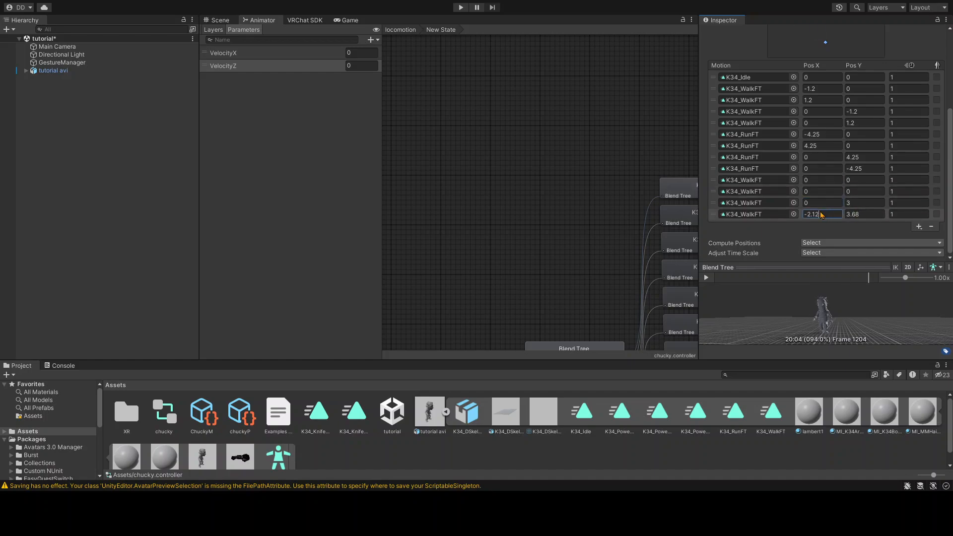
pyautogui.write('0')
pyautogui.press('Tab')
pyautogui.write('0')
pyautogui.click(859, 200)
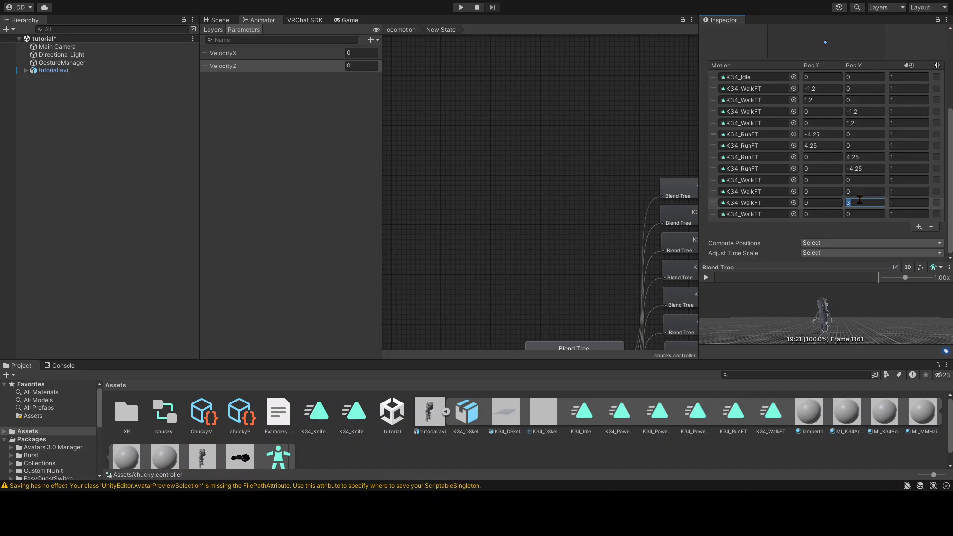
pyautogui.write('0')
# Step: Set Pos X to -2.2 and 2.2 for the first two of the last four K34_WalkFT motions
pyautogui.click(822, 179)
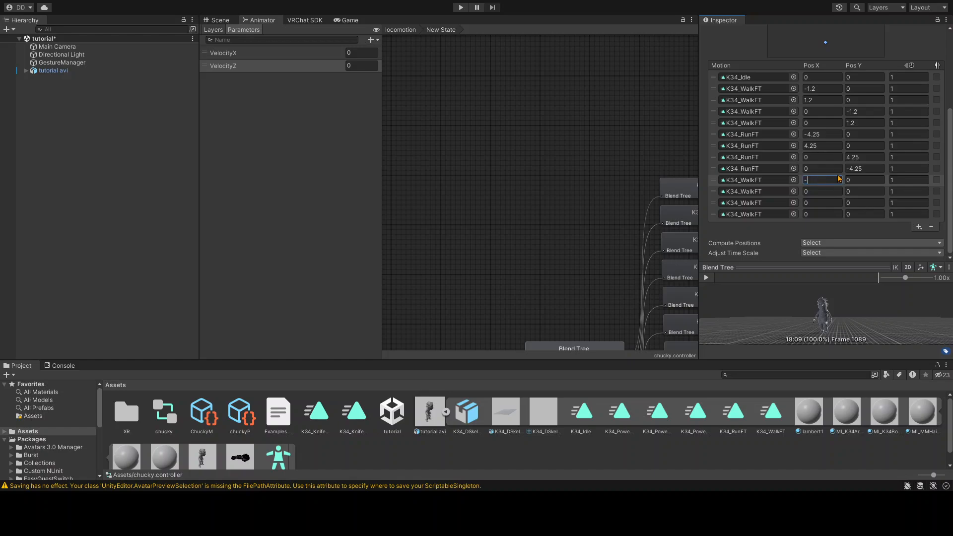
pyautogui.write('2.2')
pyautogui.click(819, 190)
pyautogui.write('2')
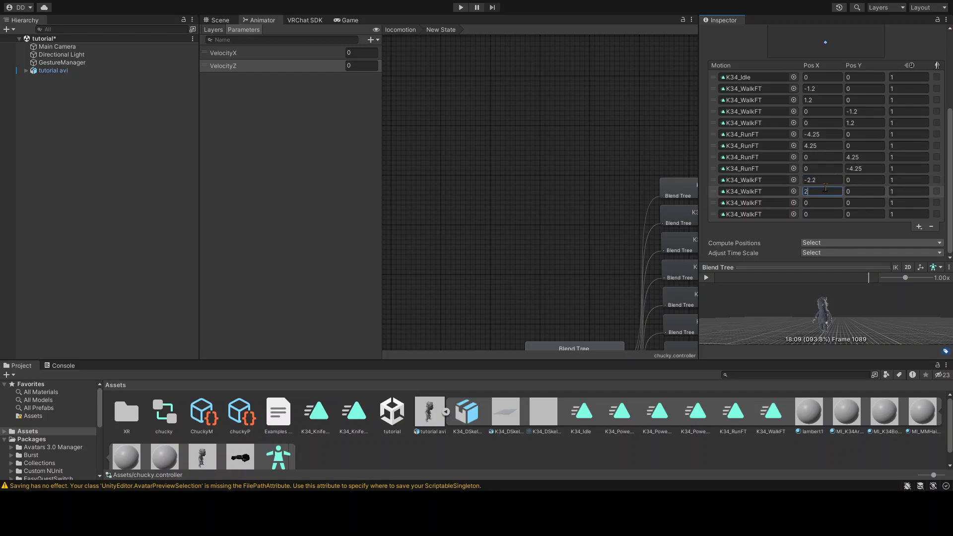
pyautogui.write('.2')
# Step: Set Pos Y to -2.2 and 2.2 for the final two K34_WalkFT motions in the blend tree
pyautogui.click(859, 204)
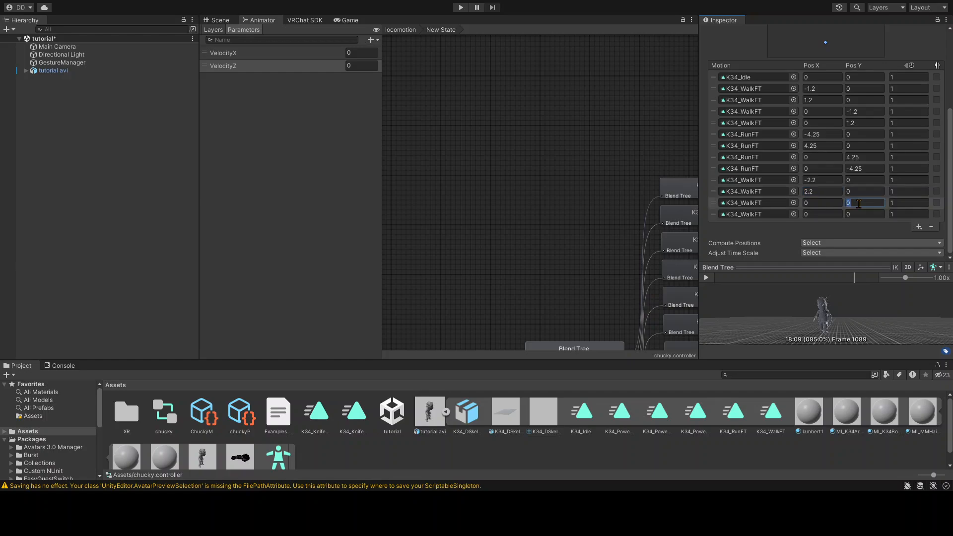
pyautogui.write('-2.2')
pyautogui.click(857, 213)
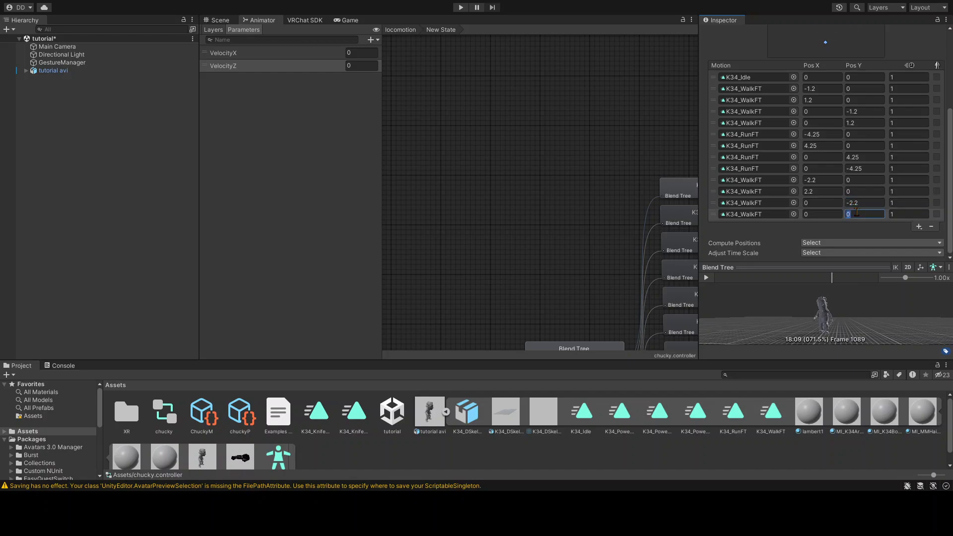
pyautogui.write('2.2')
# Step: Add four more motions to the end of the blend tree's motion list and assign K34_RunFT to each
pyautogui.click(796, 224)
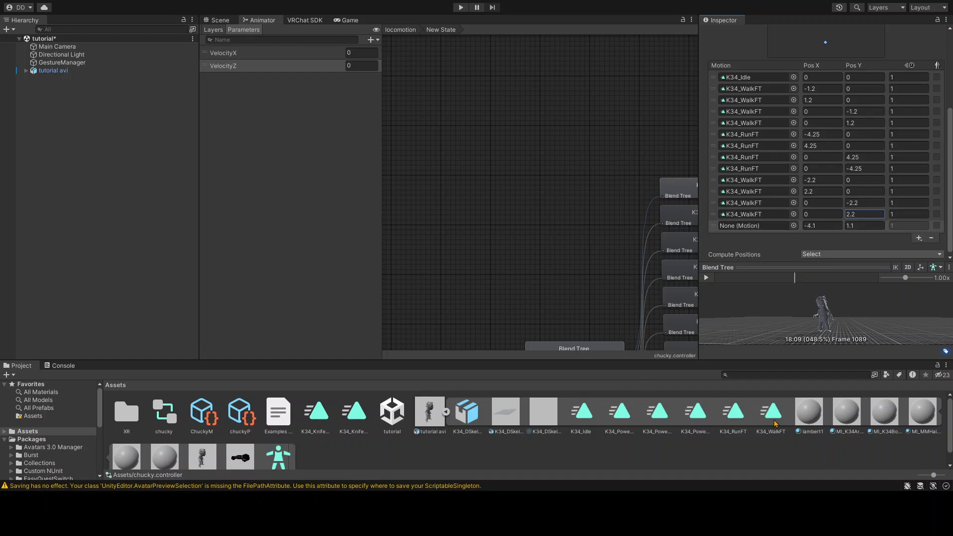
pyautogui.click(739, 414)
pyautogui.moveTo(739, 414); pyautogui.dragTo(753, 229)
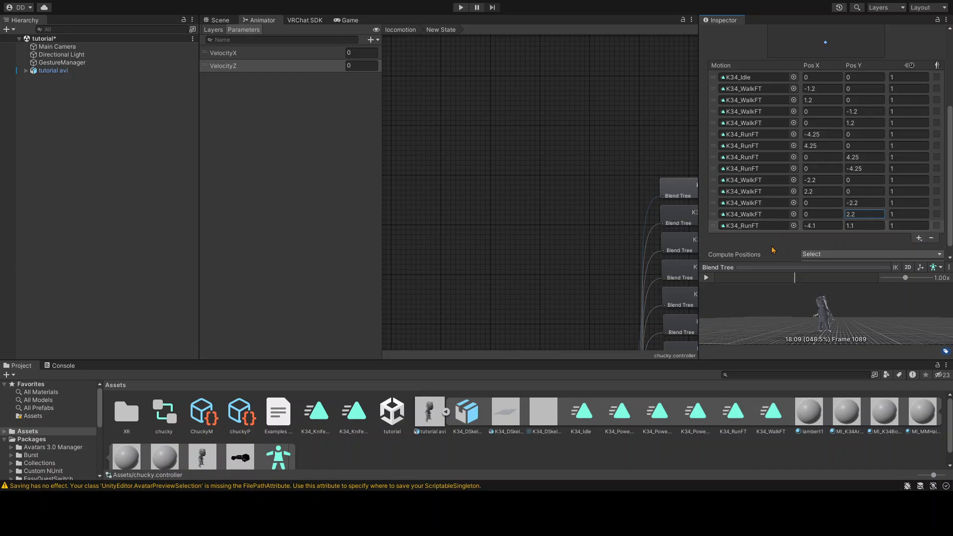
pyautogui.click(735, 417)
pyautogui.moveTo(737, 422); pyautogui.dragTo(741, 225)
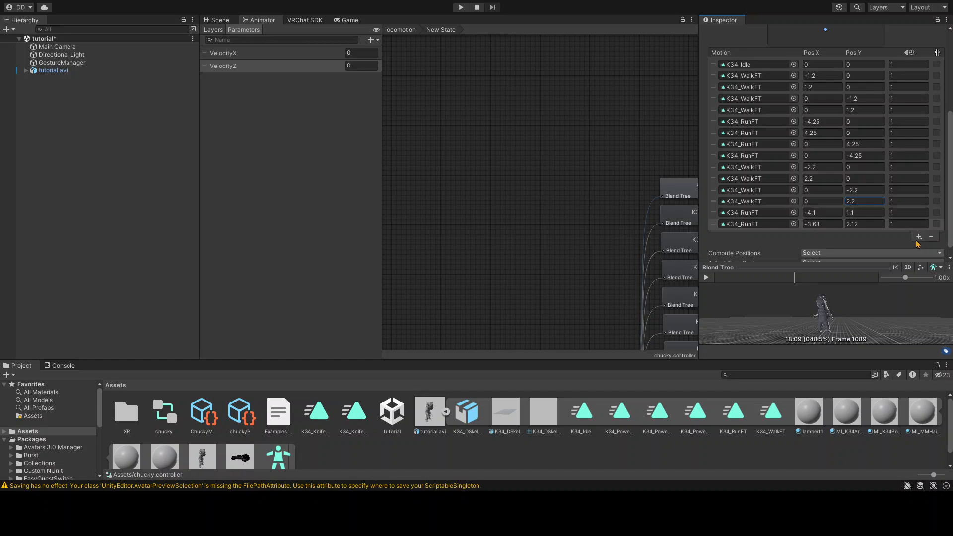
pyautogui.click(898, 252)
pyautogui.moveTo(737, 418); pyautogui.dragTo(747, 236)
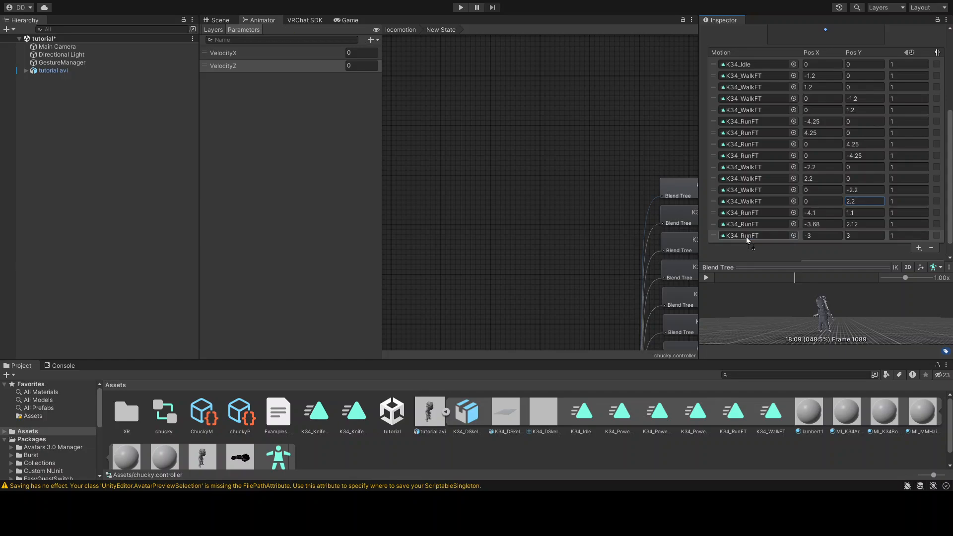
pyautogui.click(897, 261)
pyautogui.moveTo(737, 421); pyautogui.dragTo(771, 226)
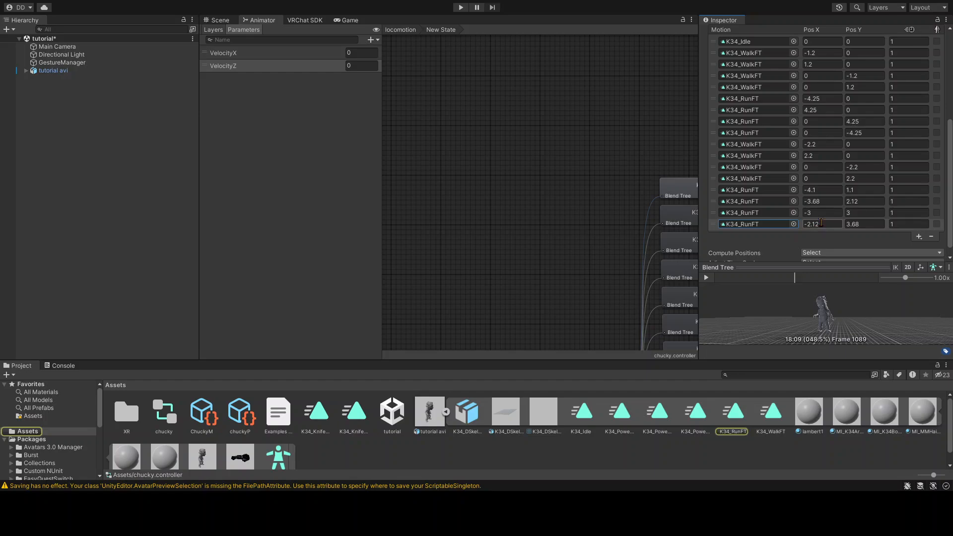
# Step: Set Pos X to -3.3 and 3.3 for the first two of the last four K34_RunFT motions, with Pos Y 0 for both
pyautogui.click(823, 191)
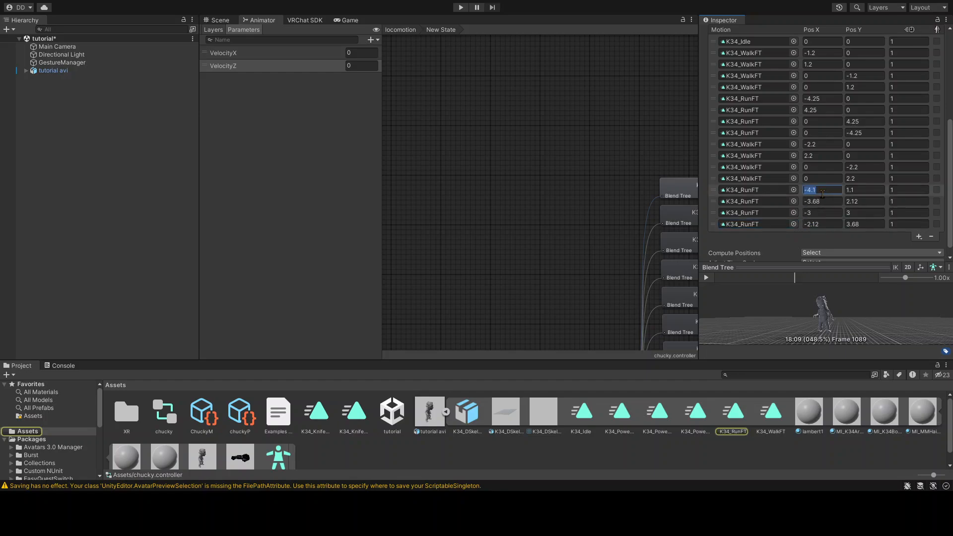
pyautogui.write('3')
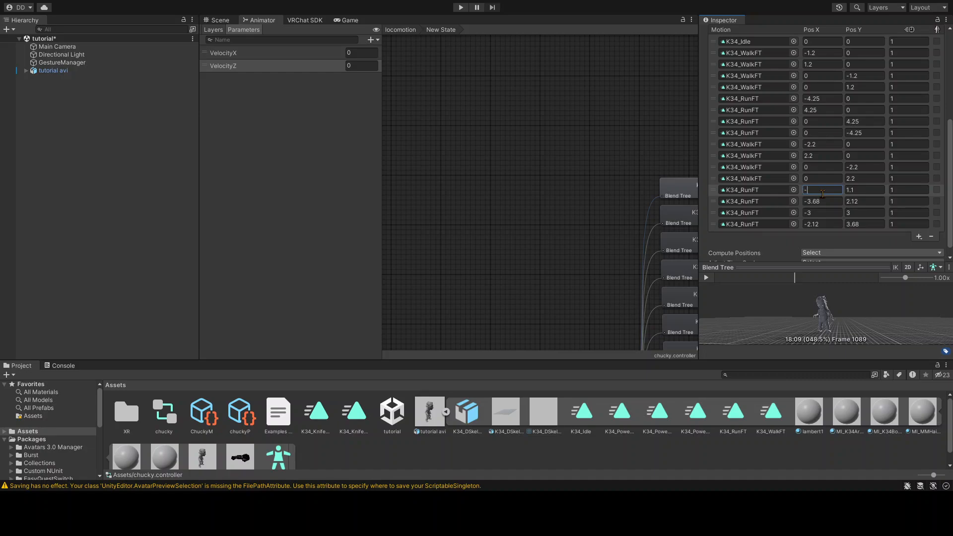
pyautogui.write('.30')
pyautogui.click(818, 202)
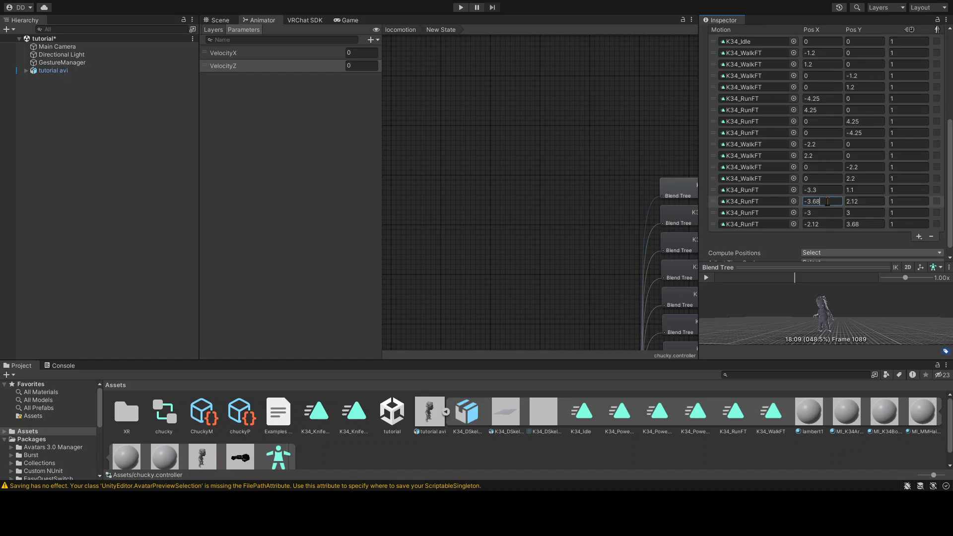
pyautogui.press('BackSpace')
pyautogui.press('BackSpace')
pyautogui.write('.3')
pyautogui.click(864, 191)
pyautogui.write('0')
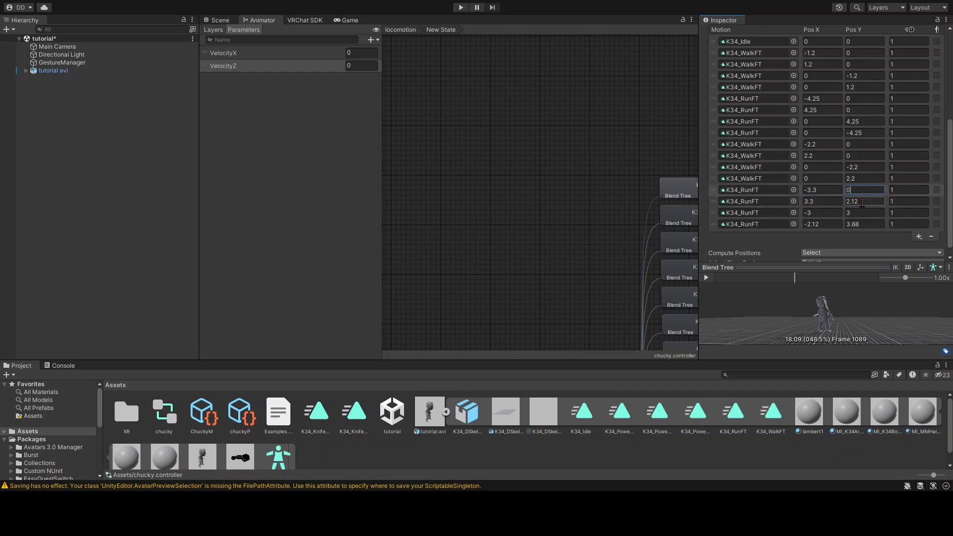
pyautogui.click(863, 201)
pyautogui.write('0')
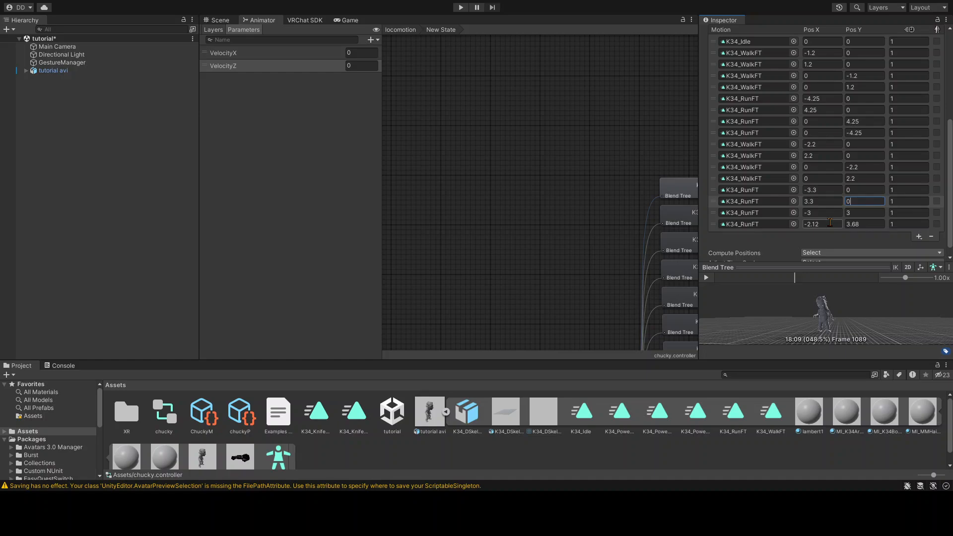
# Step: Set Pos X to 0 for the final two K34_RunFT motions, with Pos Y 3.3 and -3.3 respectively
pyautogui.scroll(-1, 825, 215)
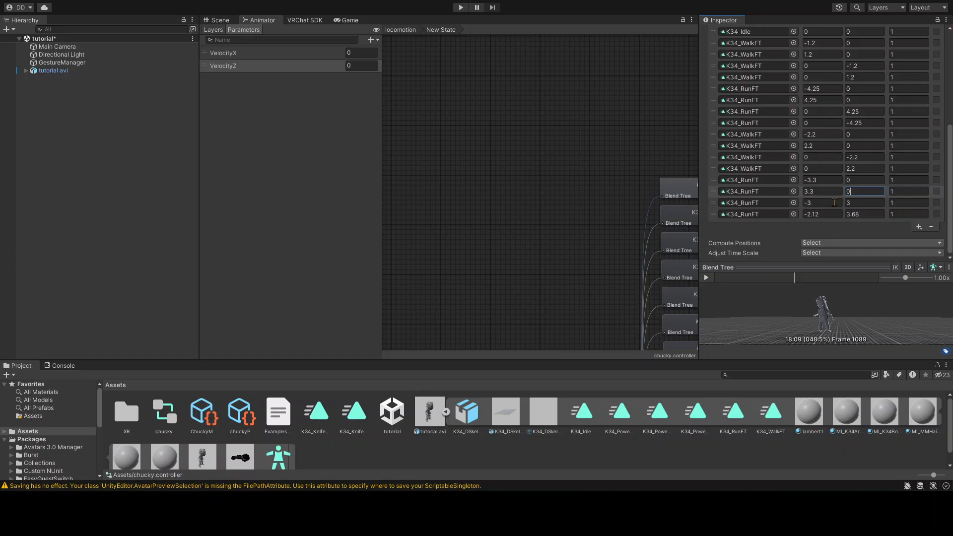
pyautogui.click(823, 202)
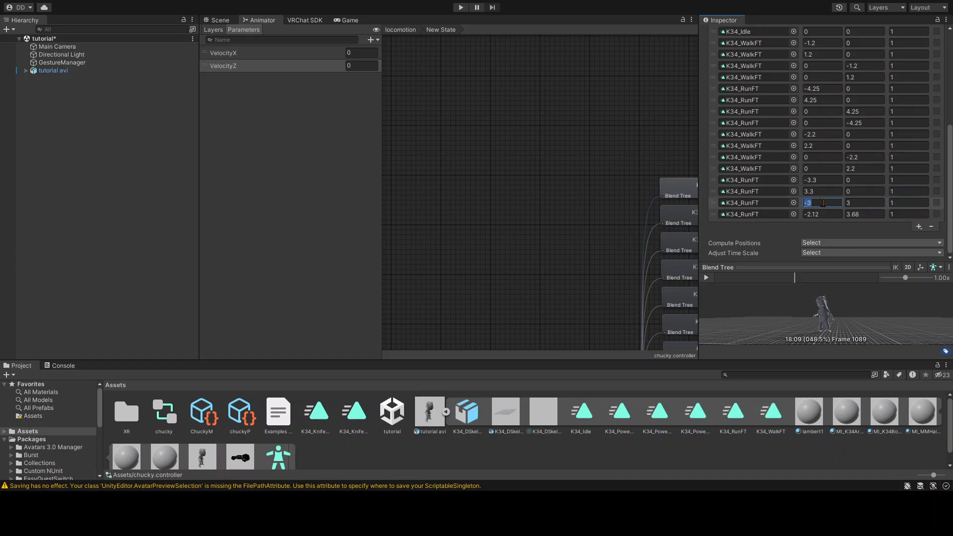
pyautogui.click(824, 203)
pyautogui.hotkey('ctrl', 'a')
pyautogui.press('BackSpace')
pyautogui.click(868, 203)
pyautogui.write('.3')
pyautogui.click(837, 215)
pyautogui.write('0')
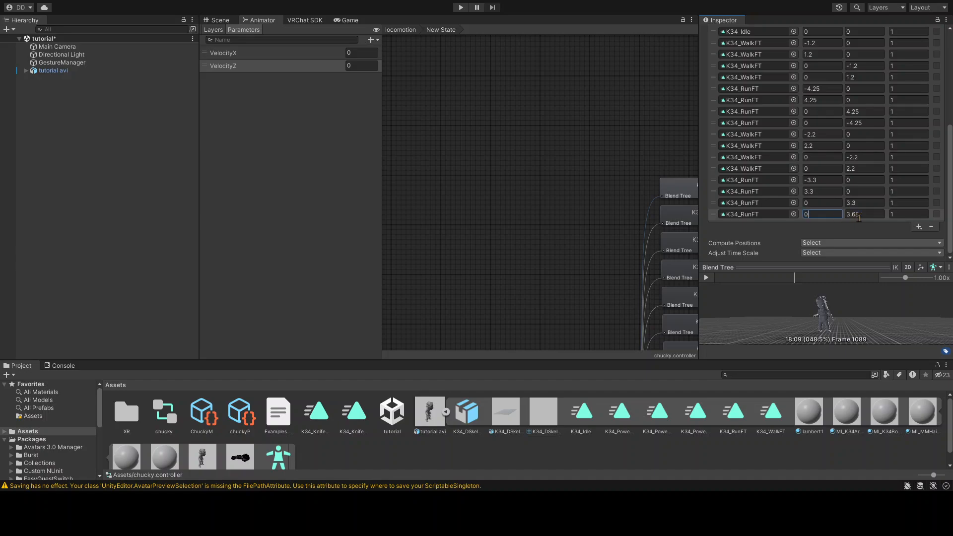
pyautogui.click(864, 215)
pyautogui.write('-')
pyautogui.scroll(3, 827, 239)
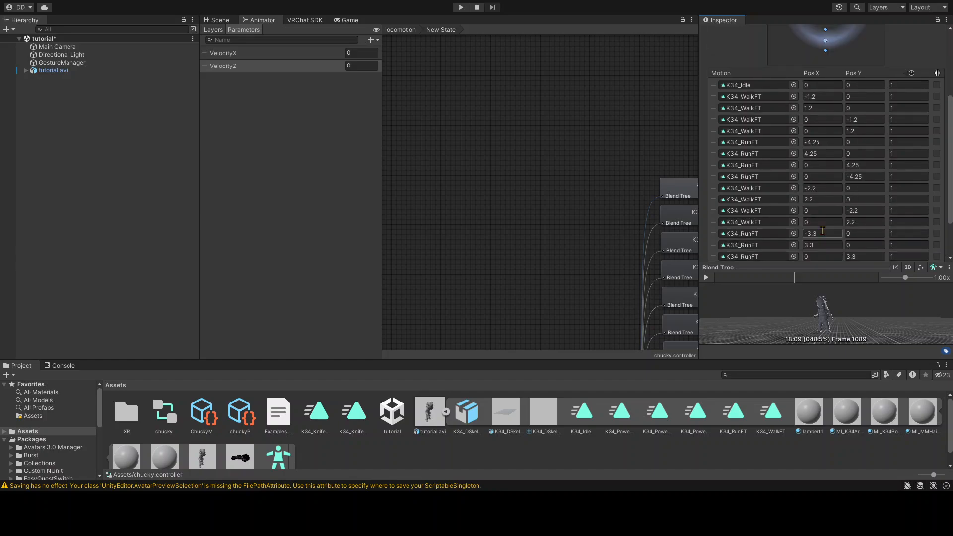
pyautogui.scroll(-2, 801, 146)
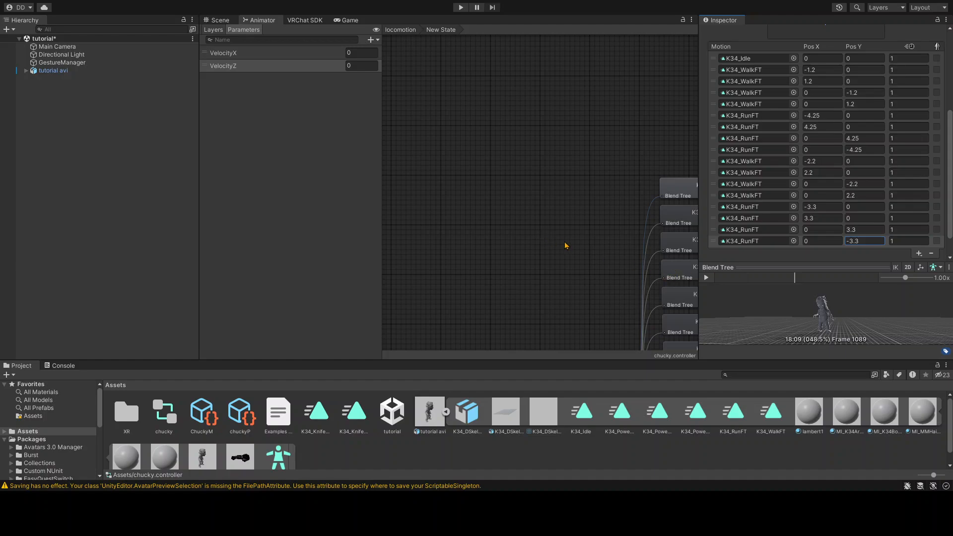
# Step: Return from the blend tree to the locomotion layer's state graph and collapse the tutorial avi model's contents in the Assets folder
pyautogui.click(616, 244)
pyautogui.click(397, 29)
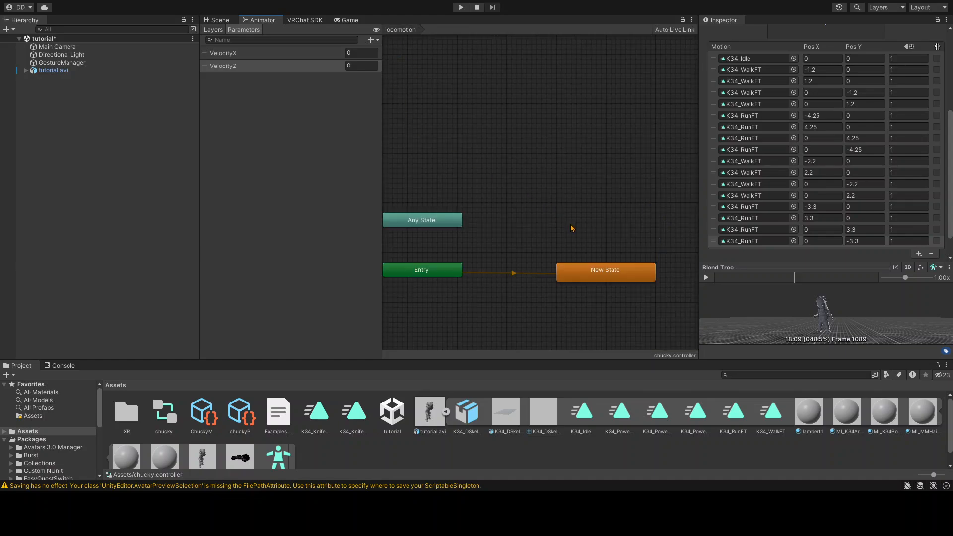
pyautogui.moveTo(571, 228); pyautogui.dragTo(529, 186, button='middle')
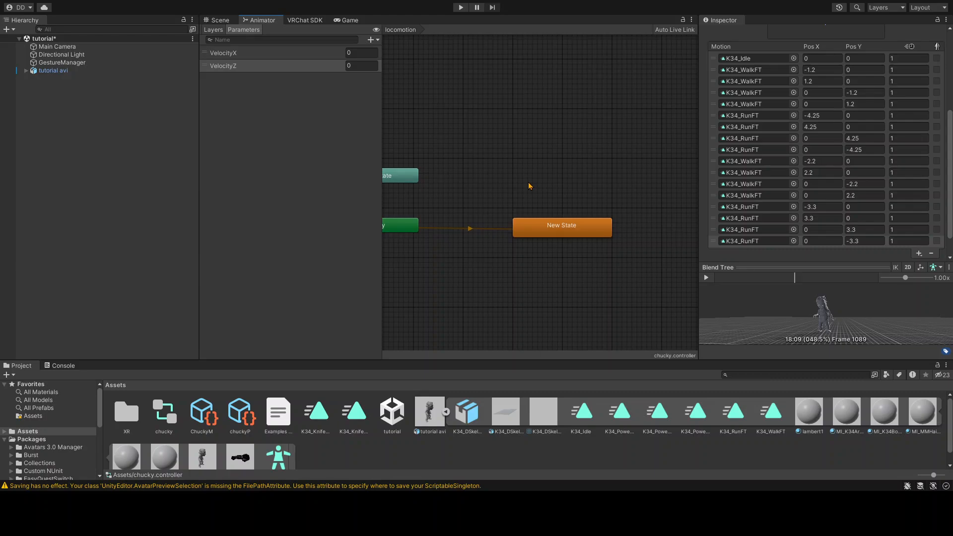
pyautogui.scroll(-3, 530, 186)
pyautogui.scroll(3, 532, 185)
pyautogui.scroll(-2, 530, 186)
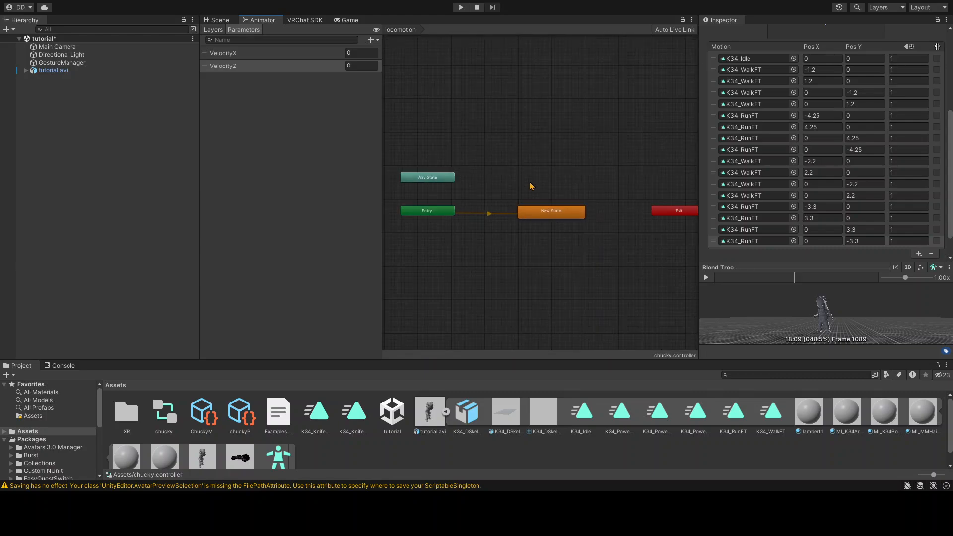
pyautogui.scroll(1, 532, 185)
pyautogui.scroll(-1, 531, 185)
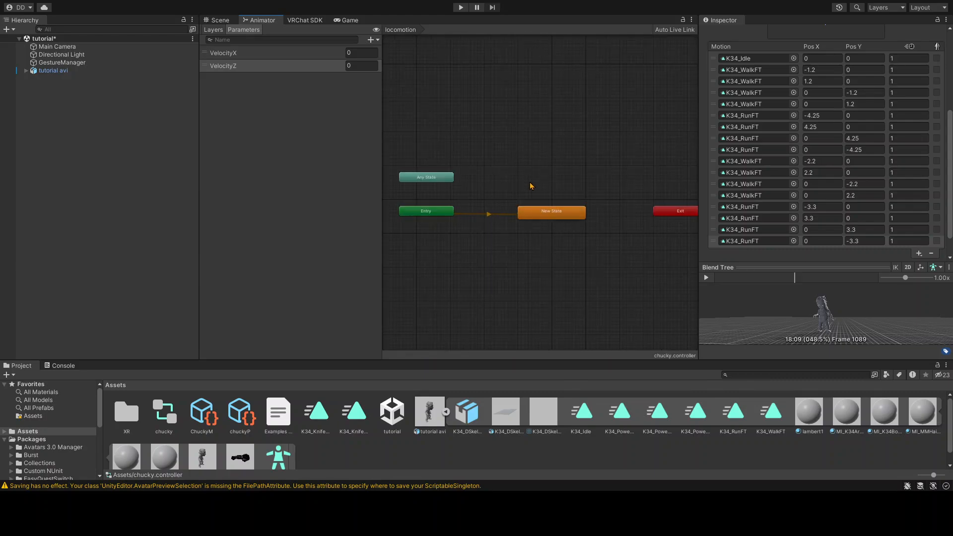
pyautogui.click(446, 412)
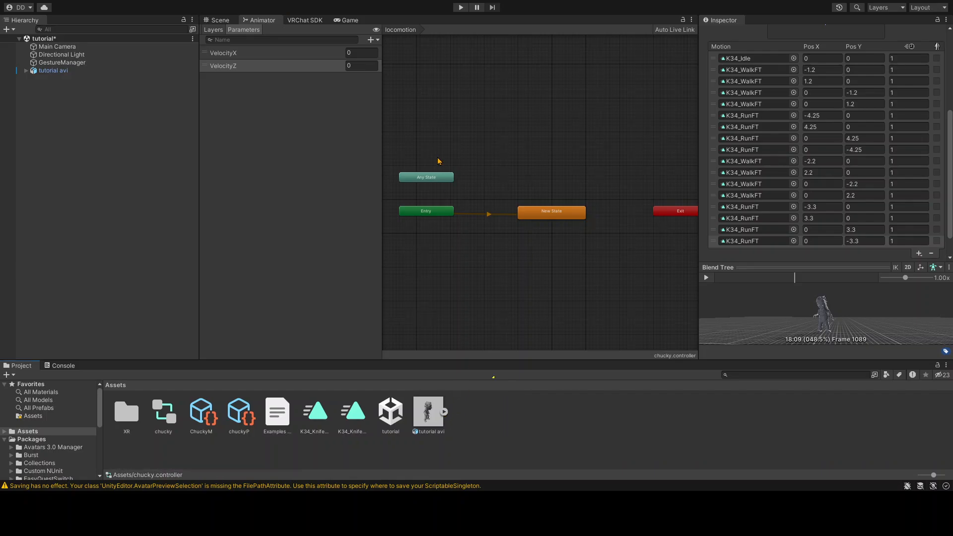
pyautogui.click(475, 132)
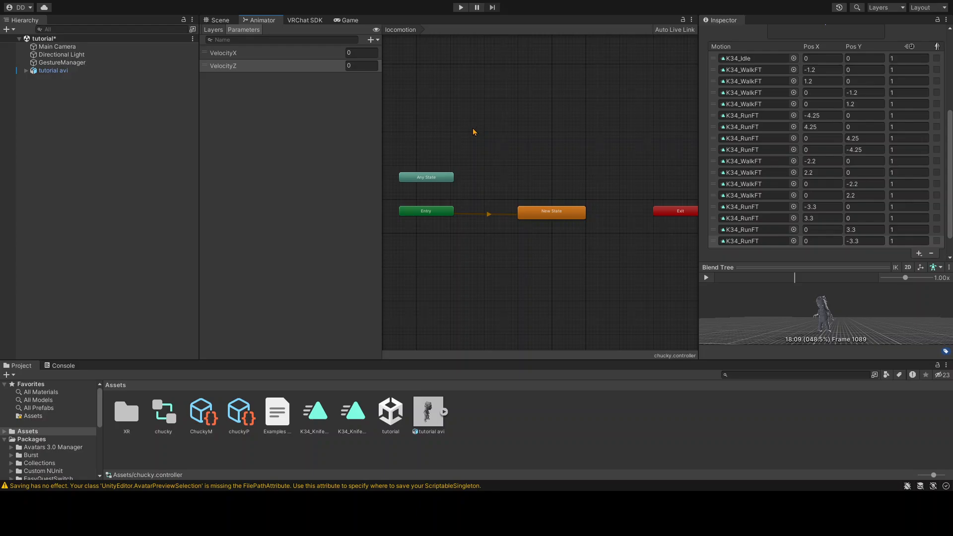